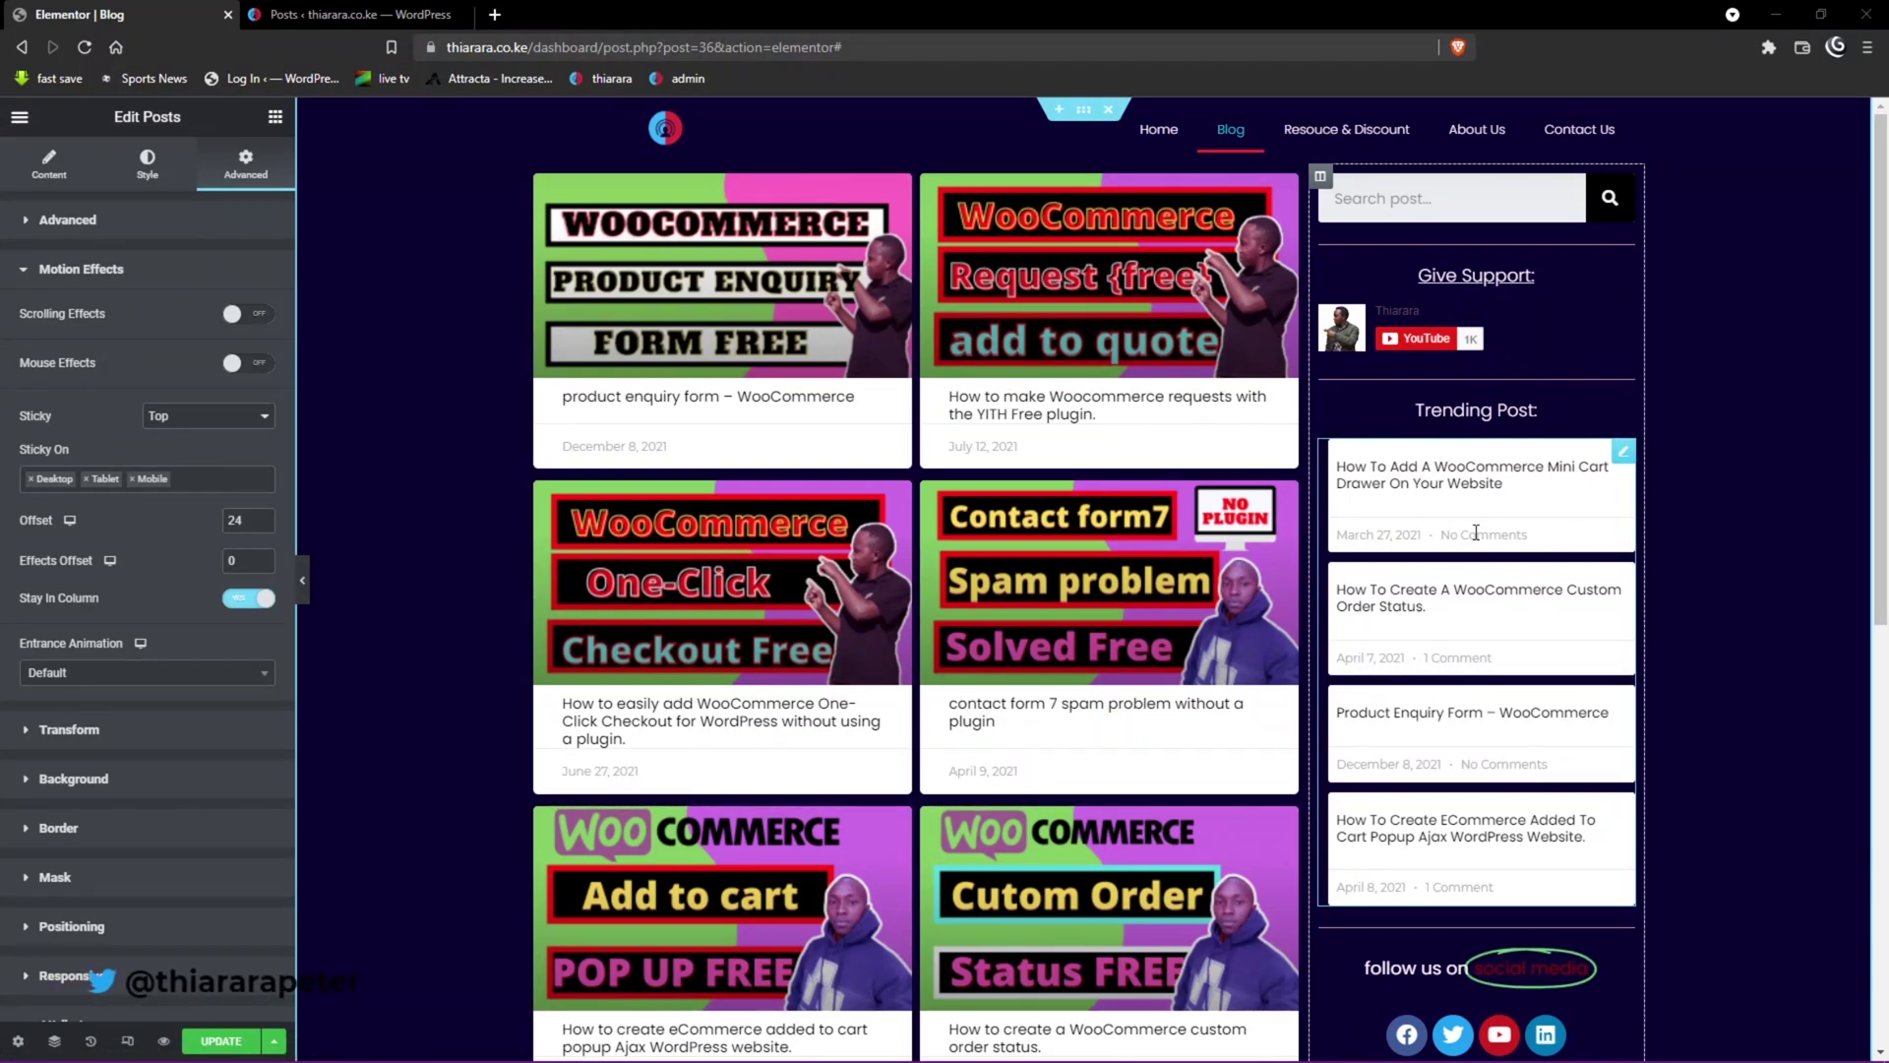
Examine how the sticky Trending Post list behaves along the full length of the blog page.
{"action": "scroll", "coordinate": [1439, 549], "scroll_direction": "down", "scroll_amount": 5}
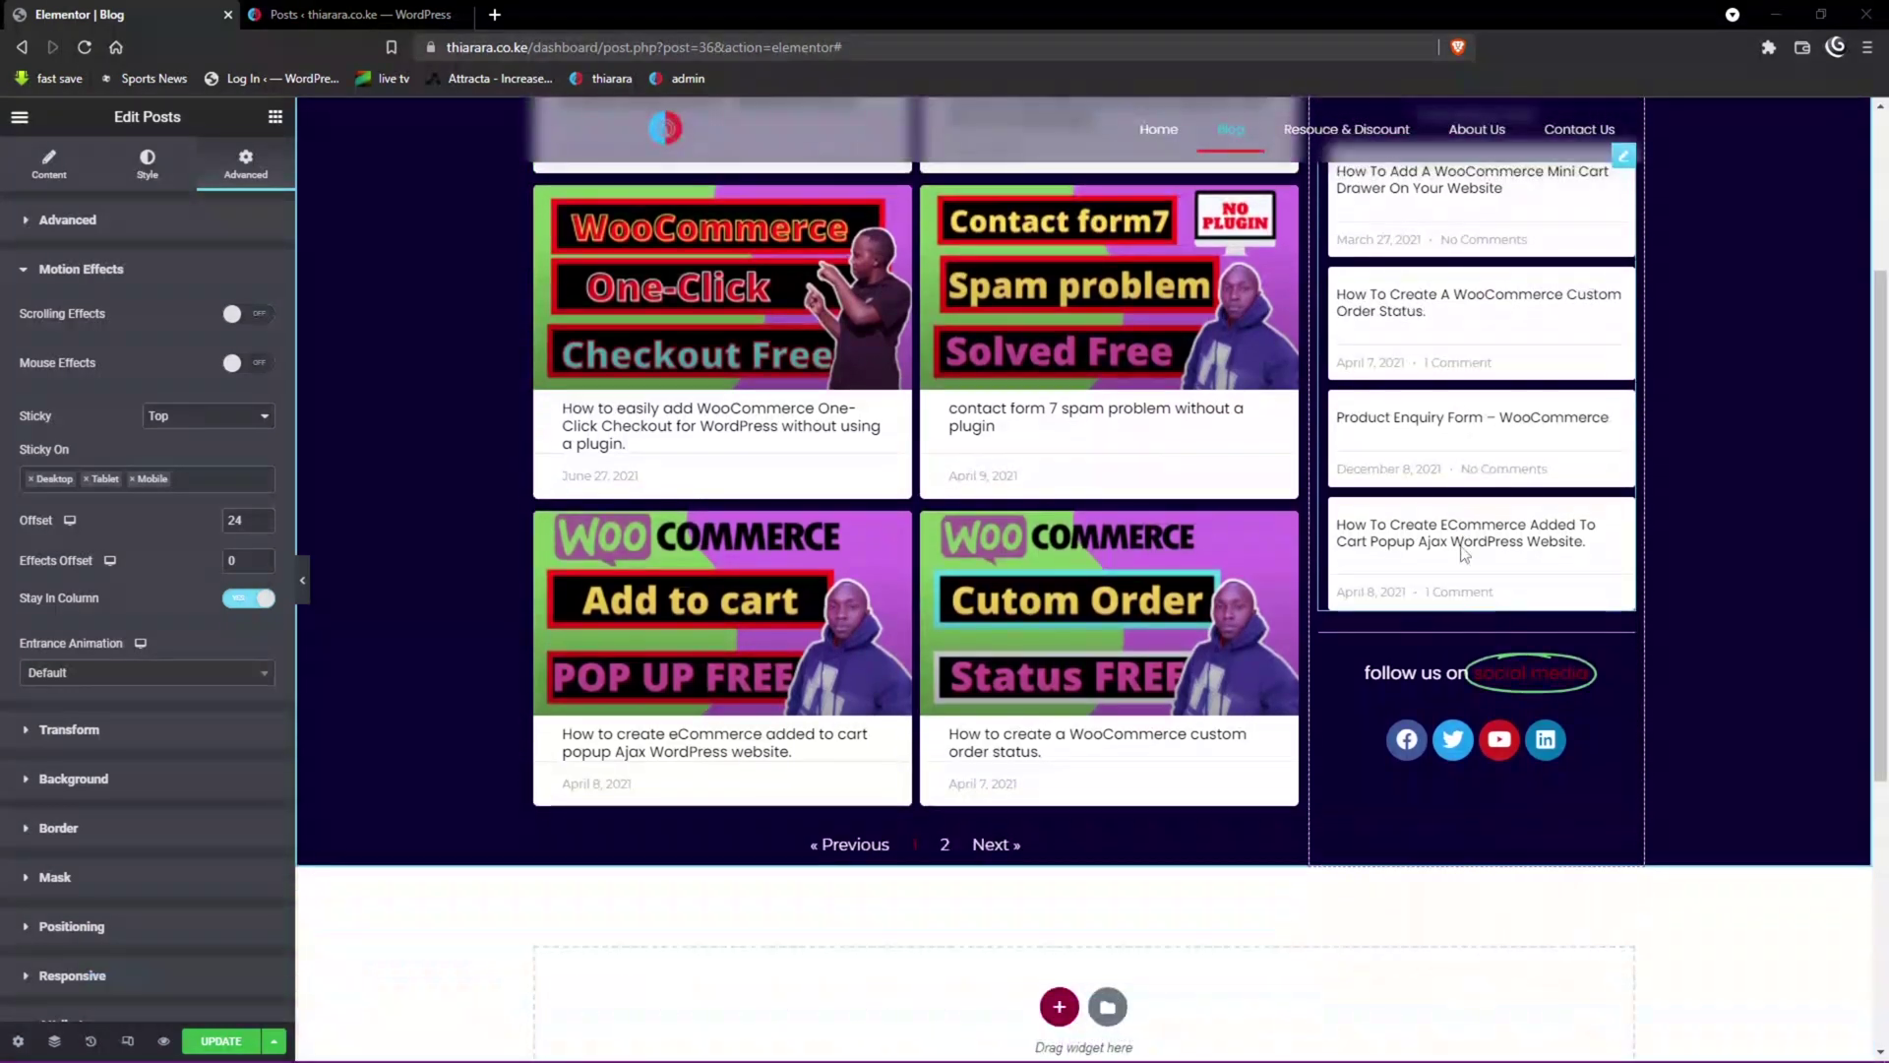
{"action": "scroll", "coordinate": [1432, 308], "scroll_direction": "up", "scroll_amount": 3}
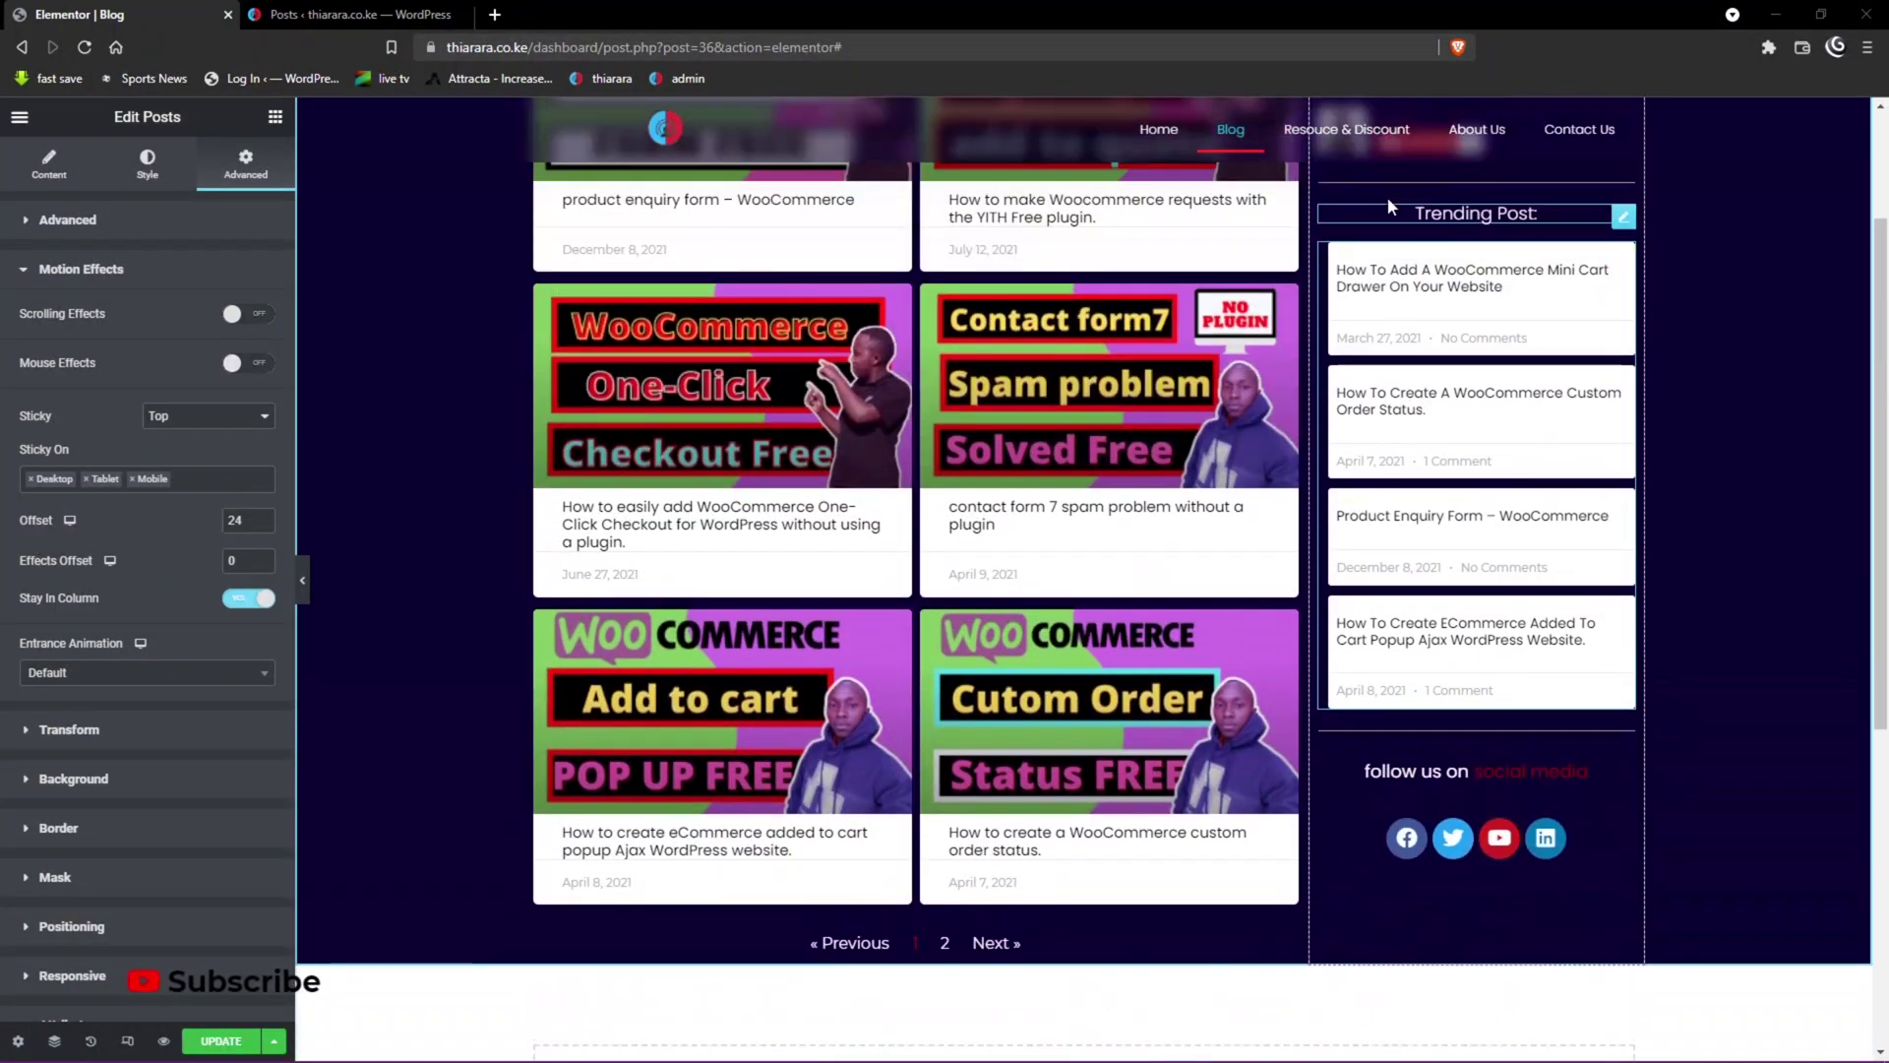
{"action": "scroll", "coordinate": [1372, 155], "scroll_direction": "down", "scroll_amount": 2}
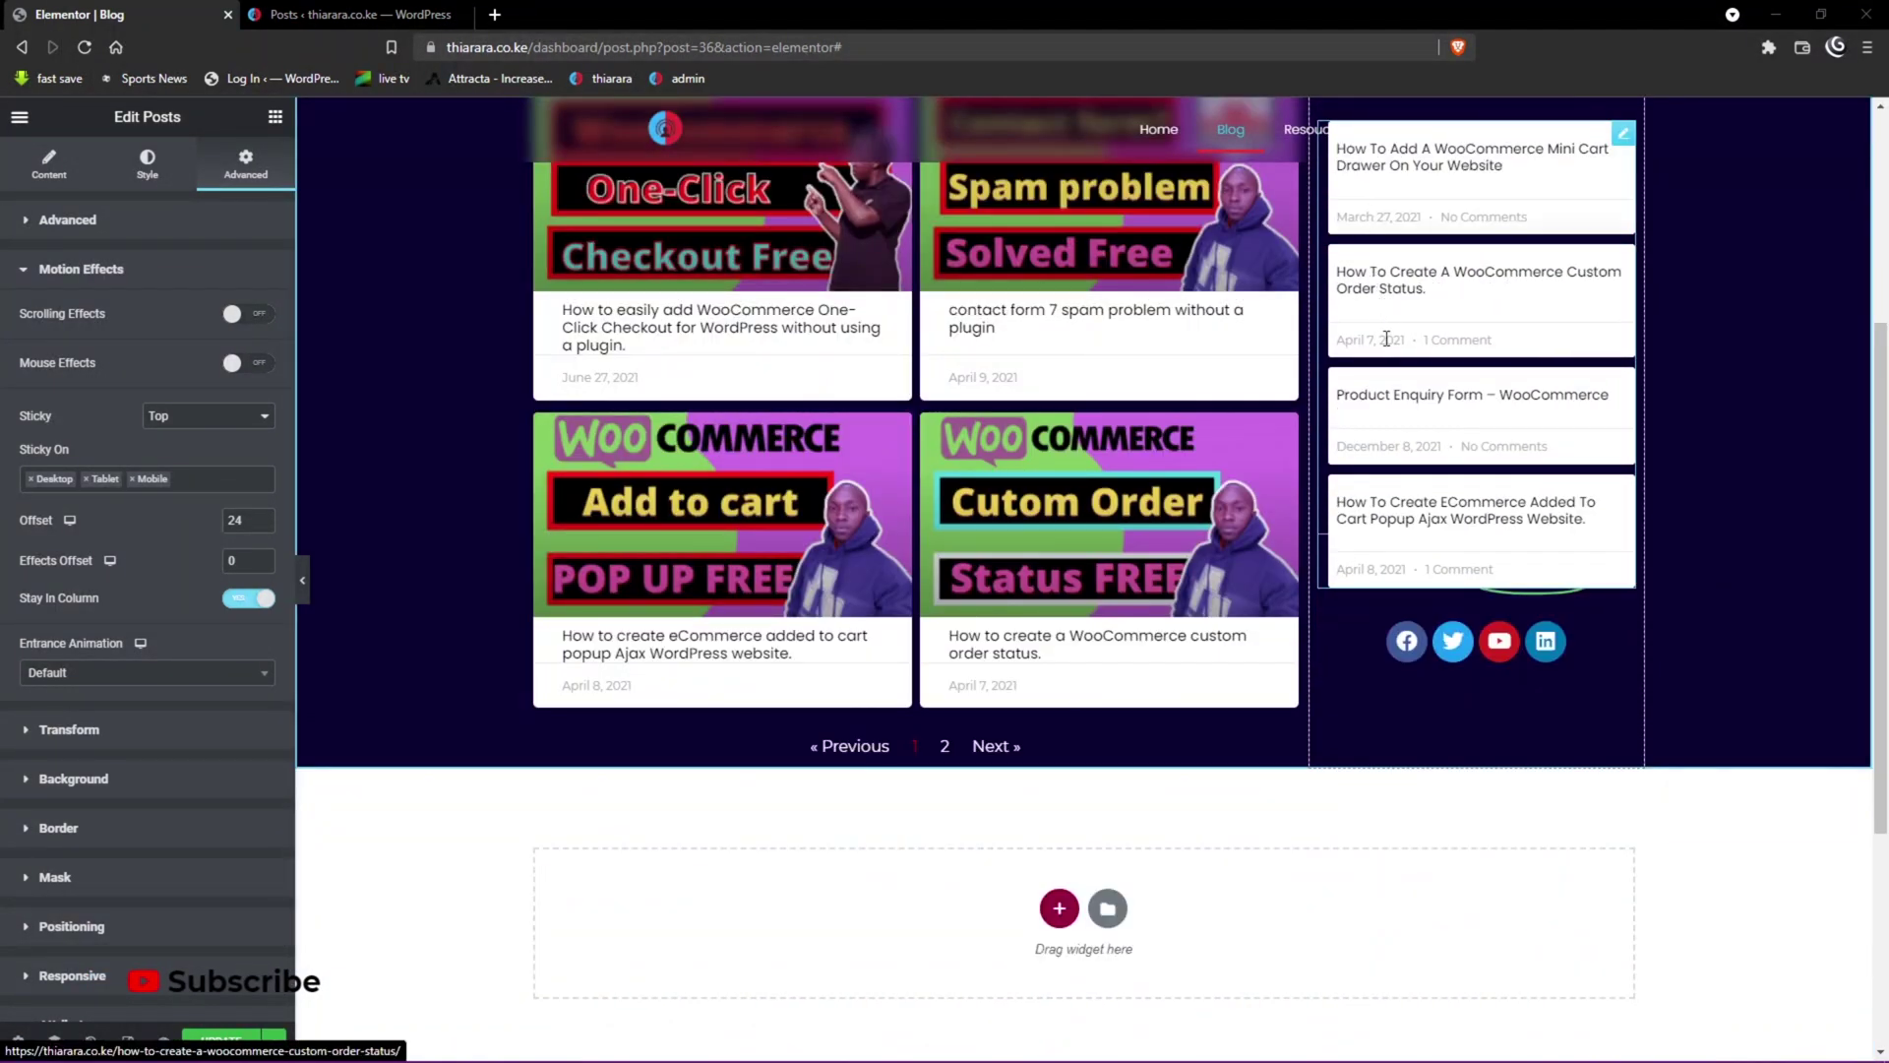
{"action": "scroll", "coordinate": [1389, 374], "scroll_direction": "down", "scroll_amount": 3}
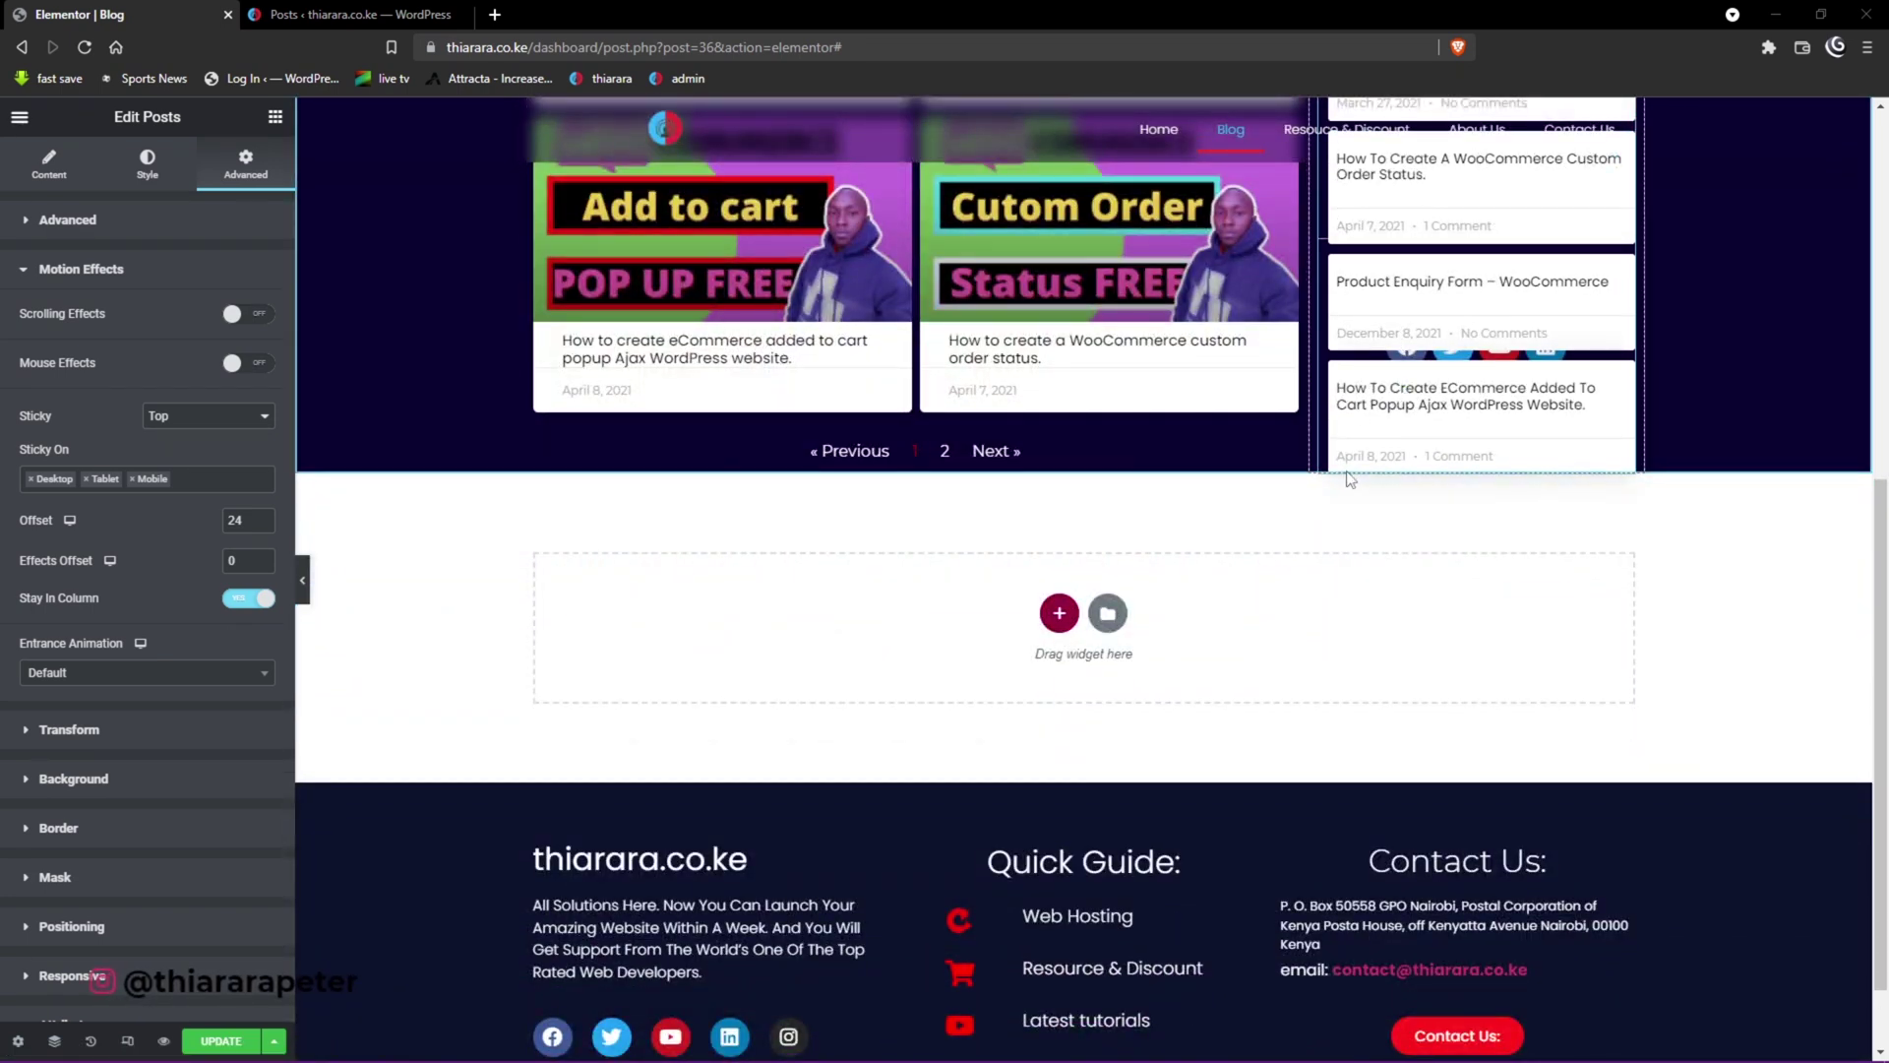
{"action": "scroll", "coordinate": [1350, 480], "scroll_direction": "down", "scroll_amount": 1}
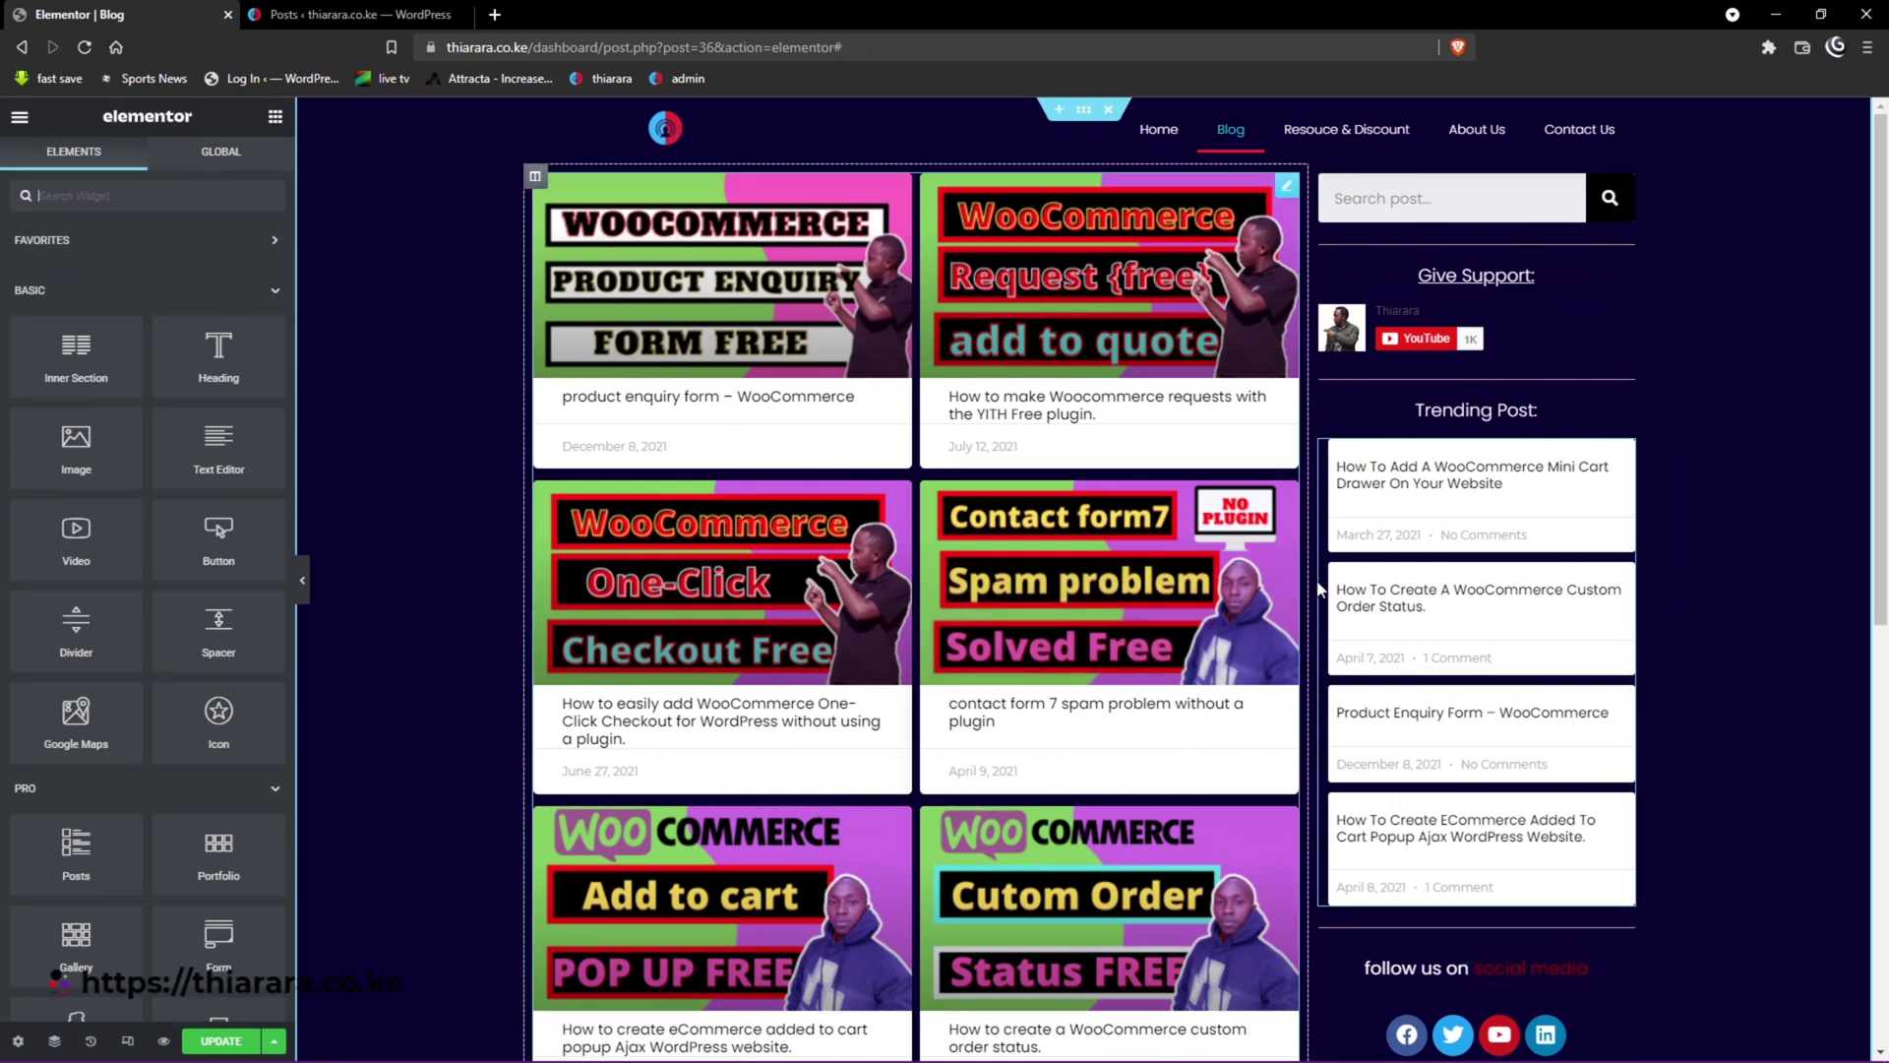
Open the Motion Effects of the Trending Post posts widget and set its Sticky option to Top.
{"action": "left_click", "coordinate": [1329, 452]}
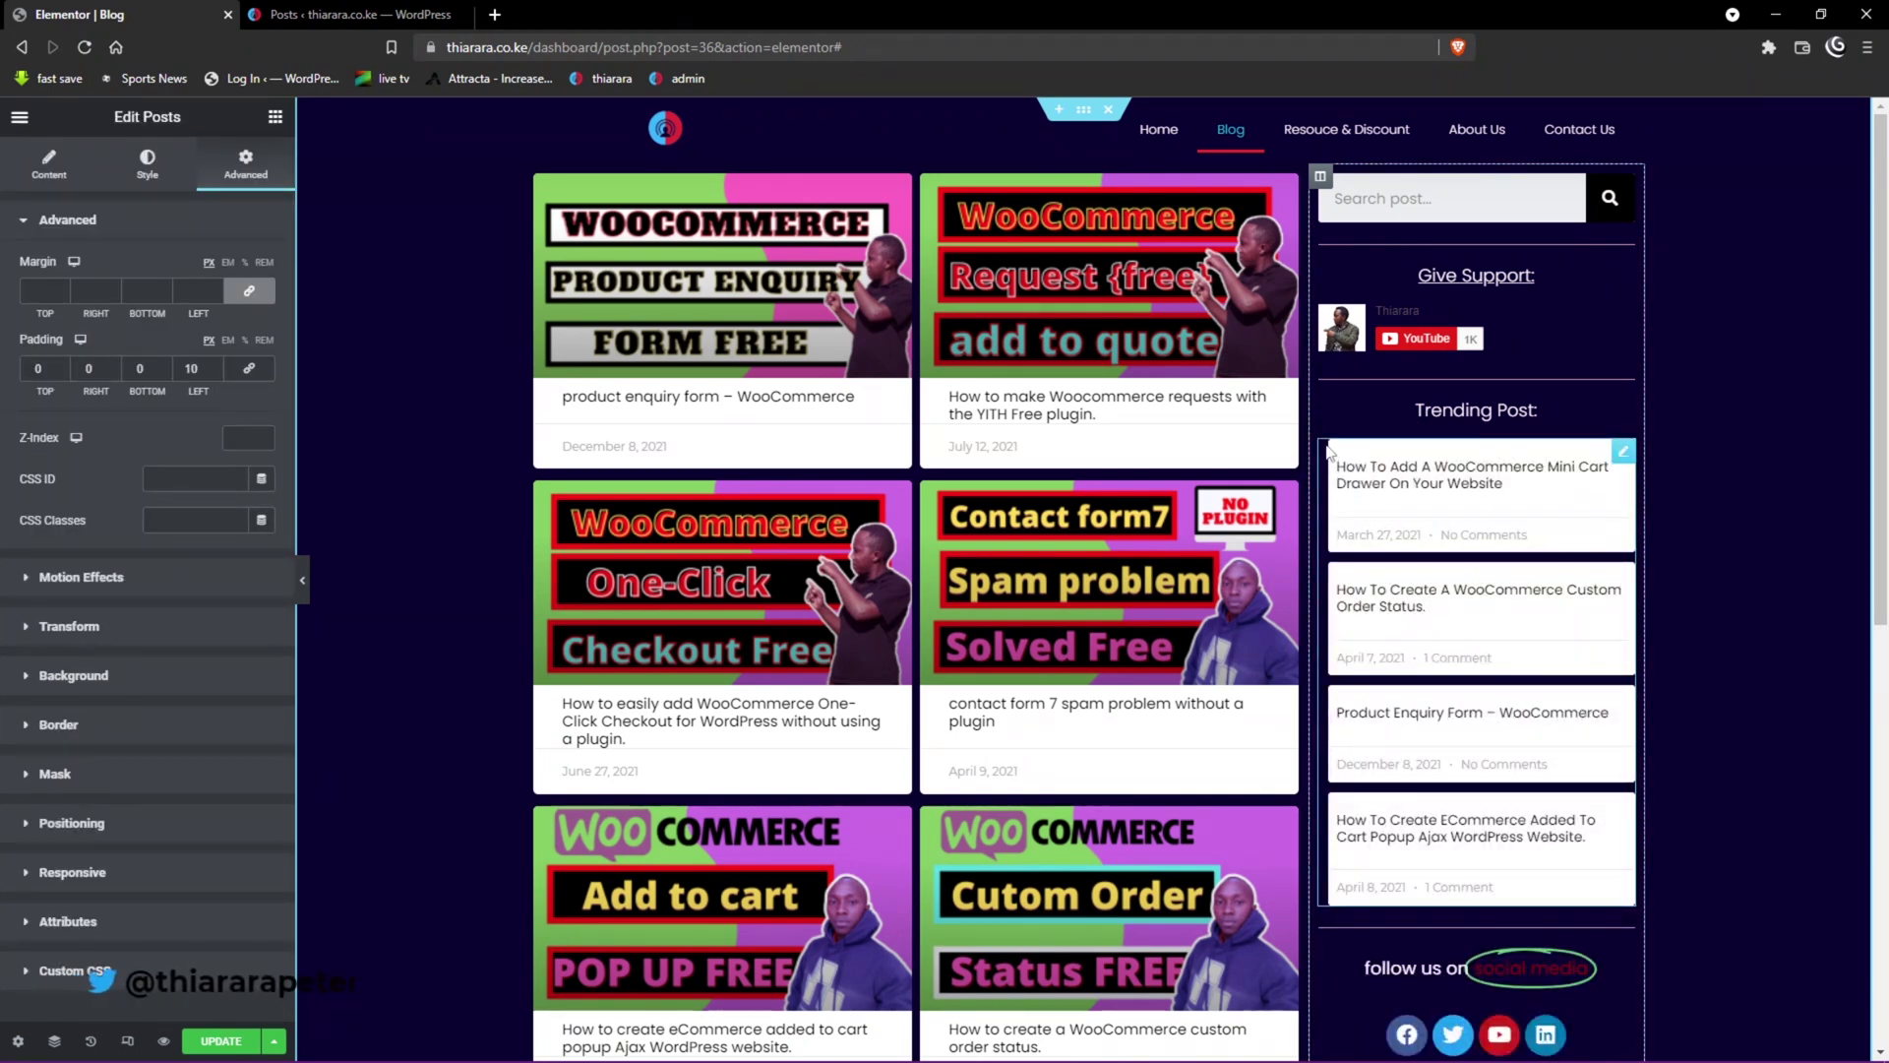
{"action": "scroll", "coordinate": [1447, 624], "scroll_direction": "down", "scroll_amount": 1}
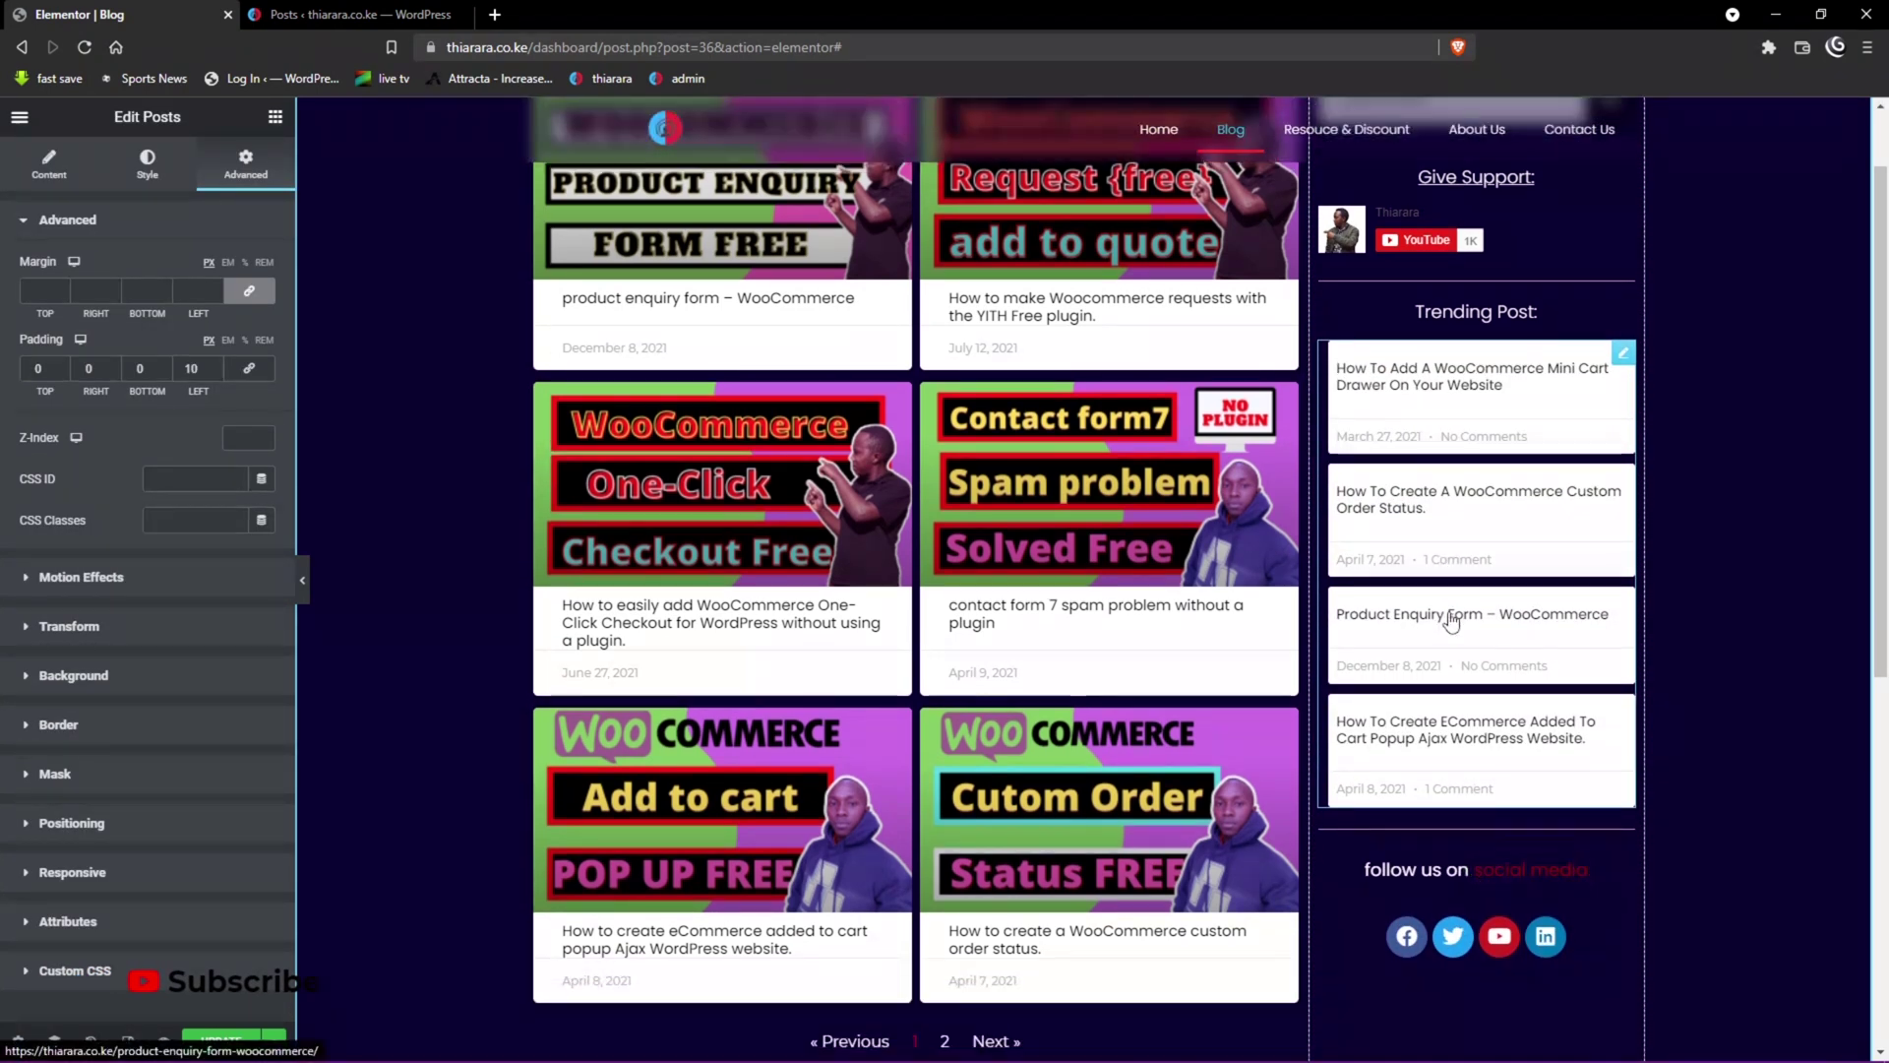
{"action": "scroll", "coordinate": [1413, 576], "scroll_direction": "up", "scroll_amount": 1}
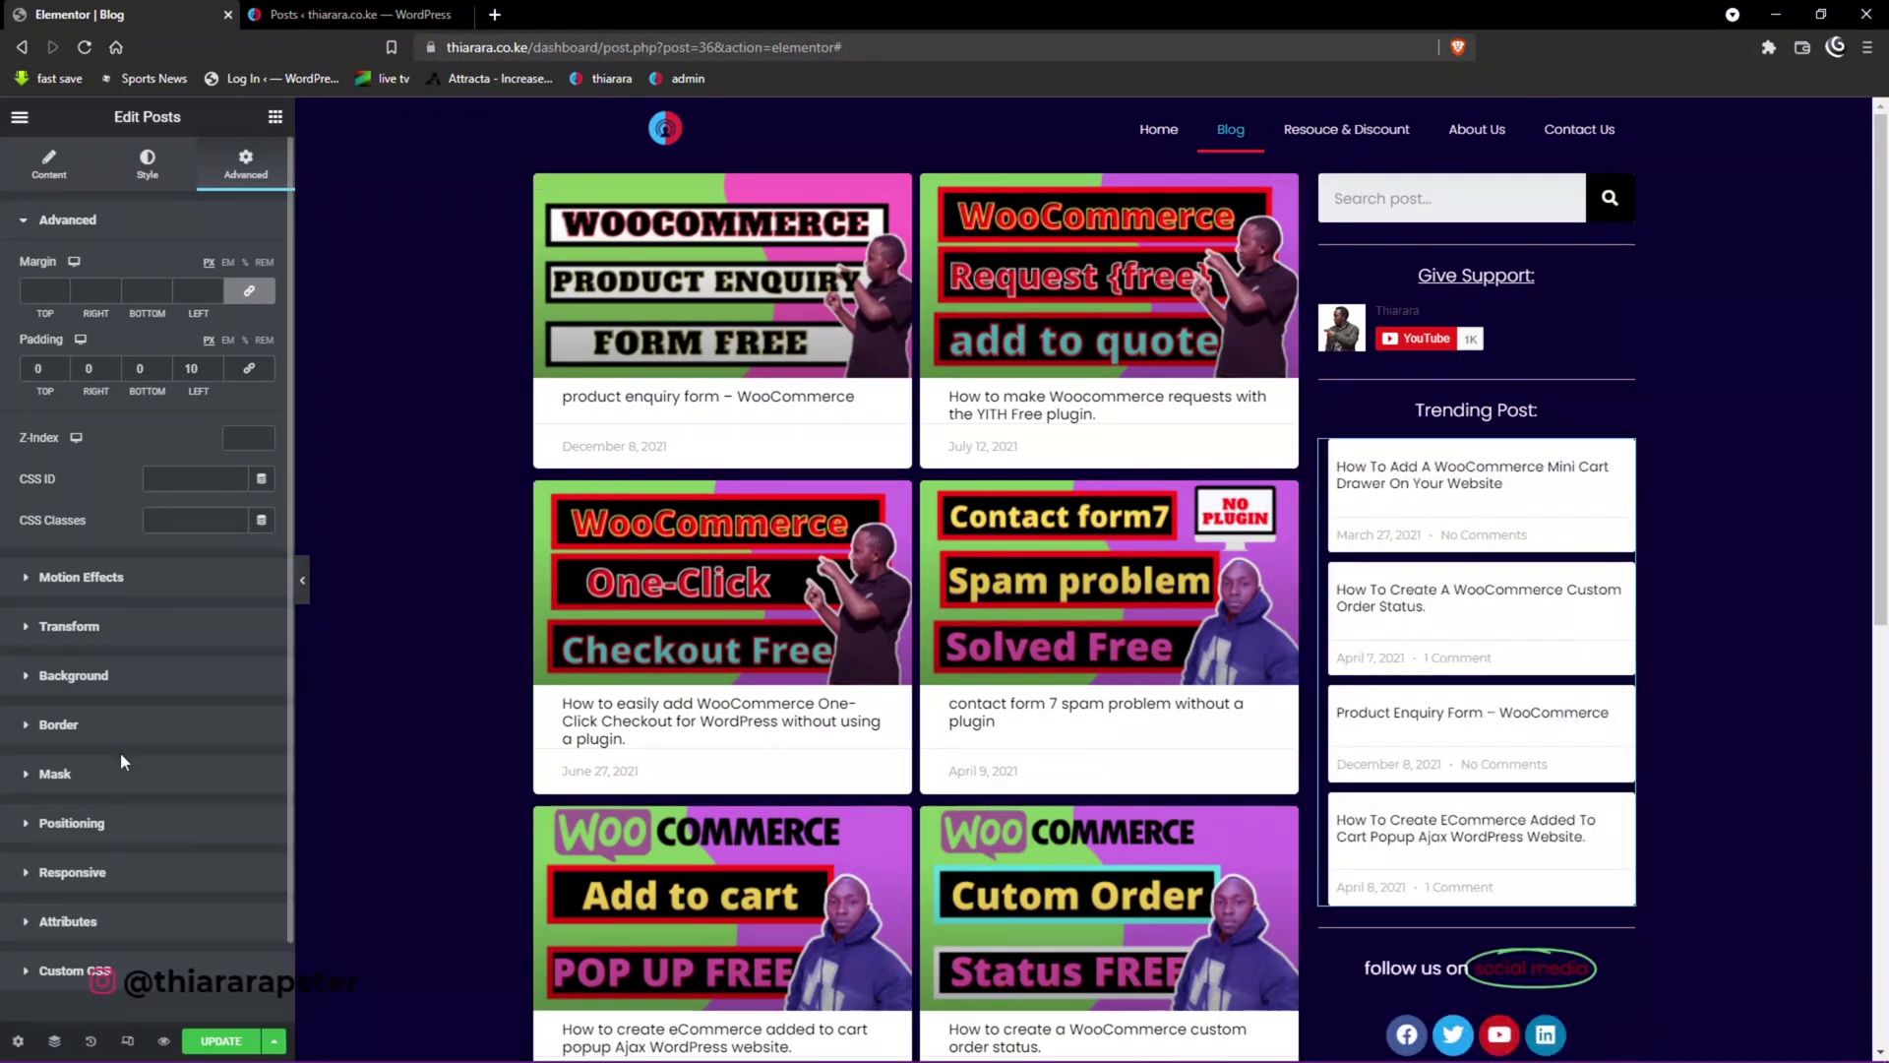
{"action": "left_click", "coordinate": [81, 577]}
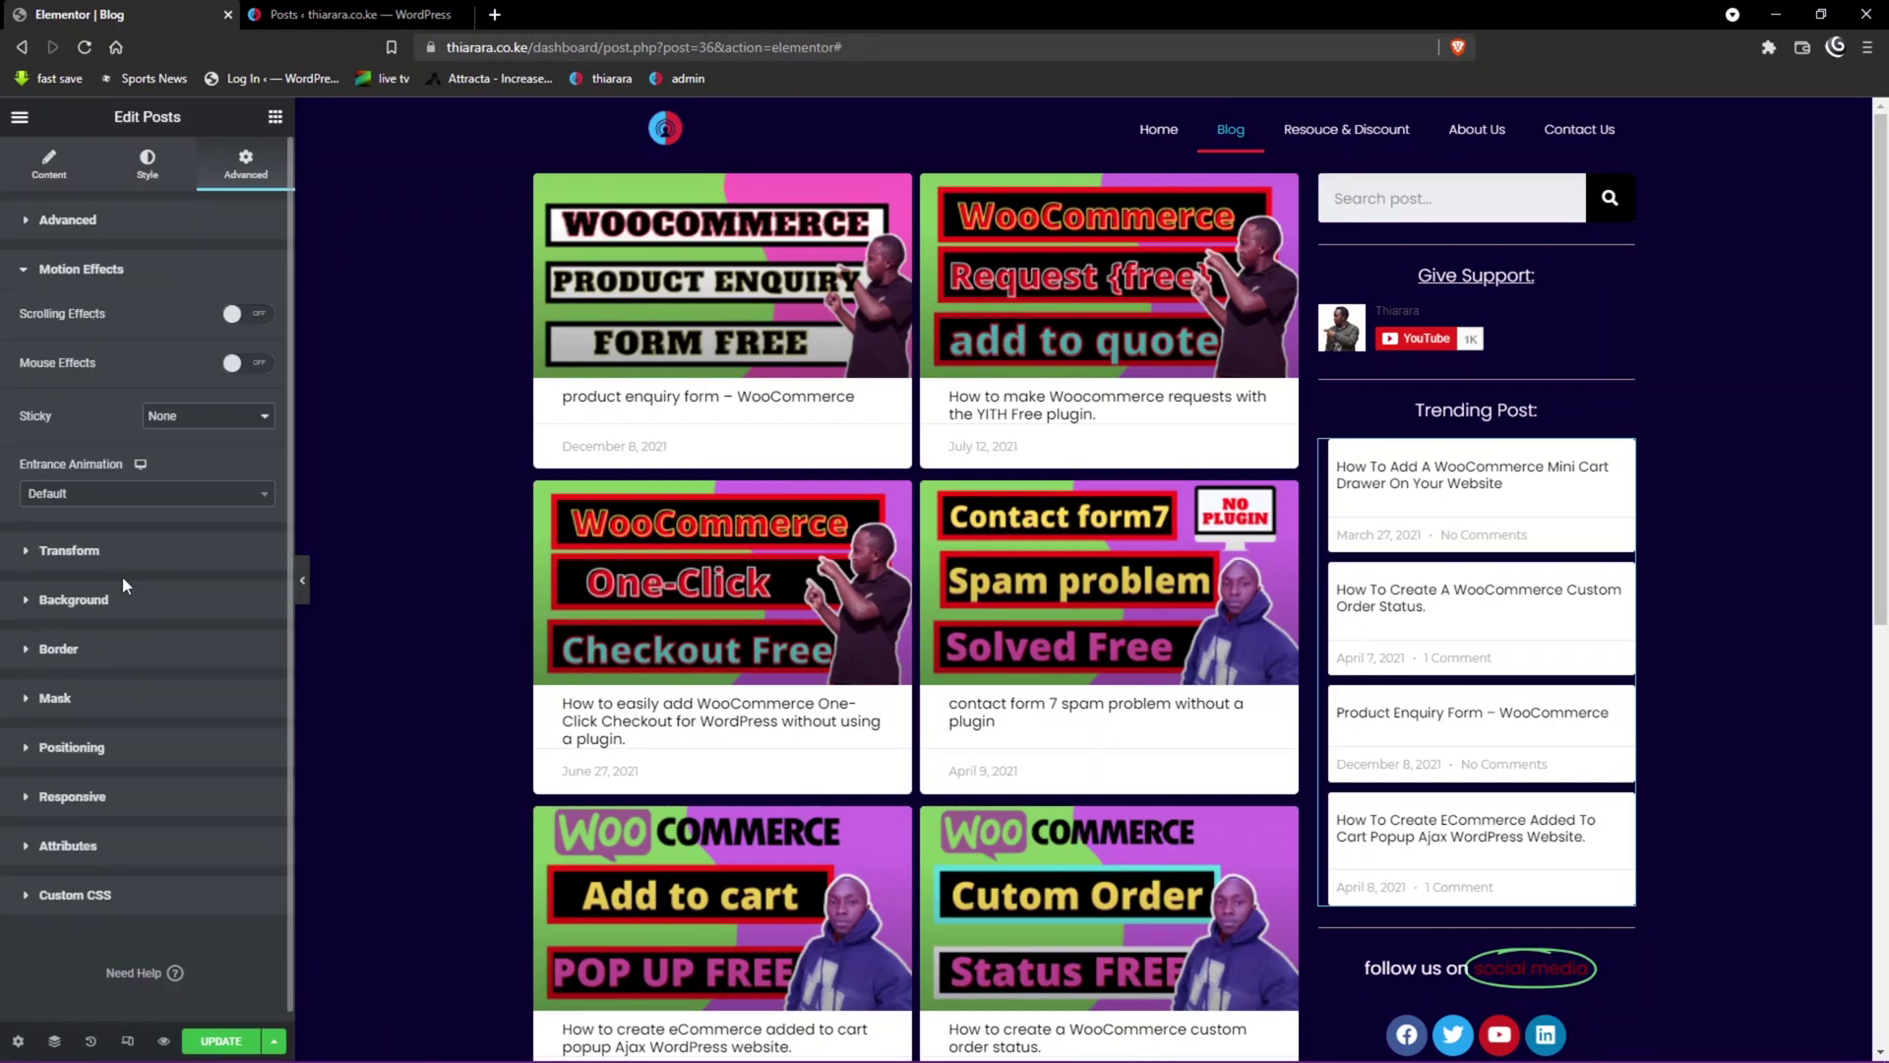
{"action": "left_click", "coordinate": [211, 423]}
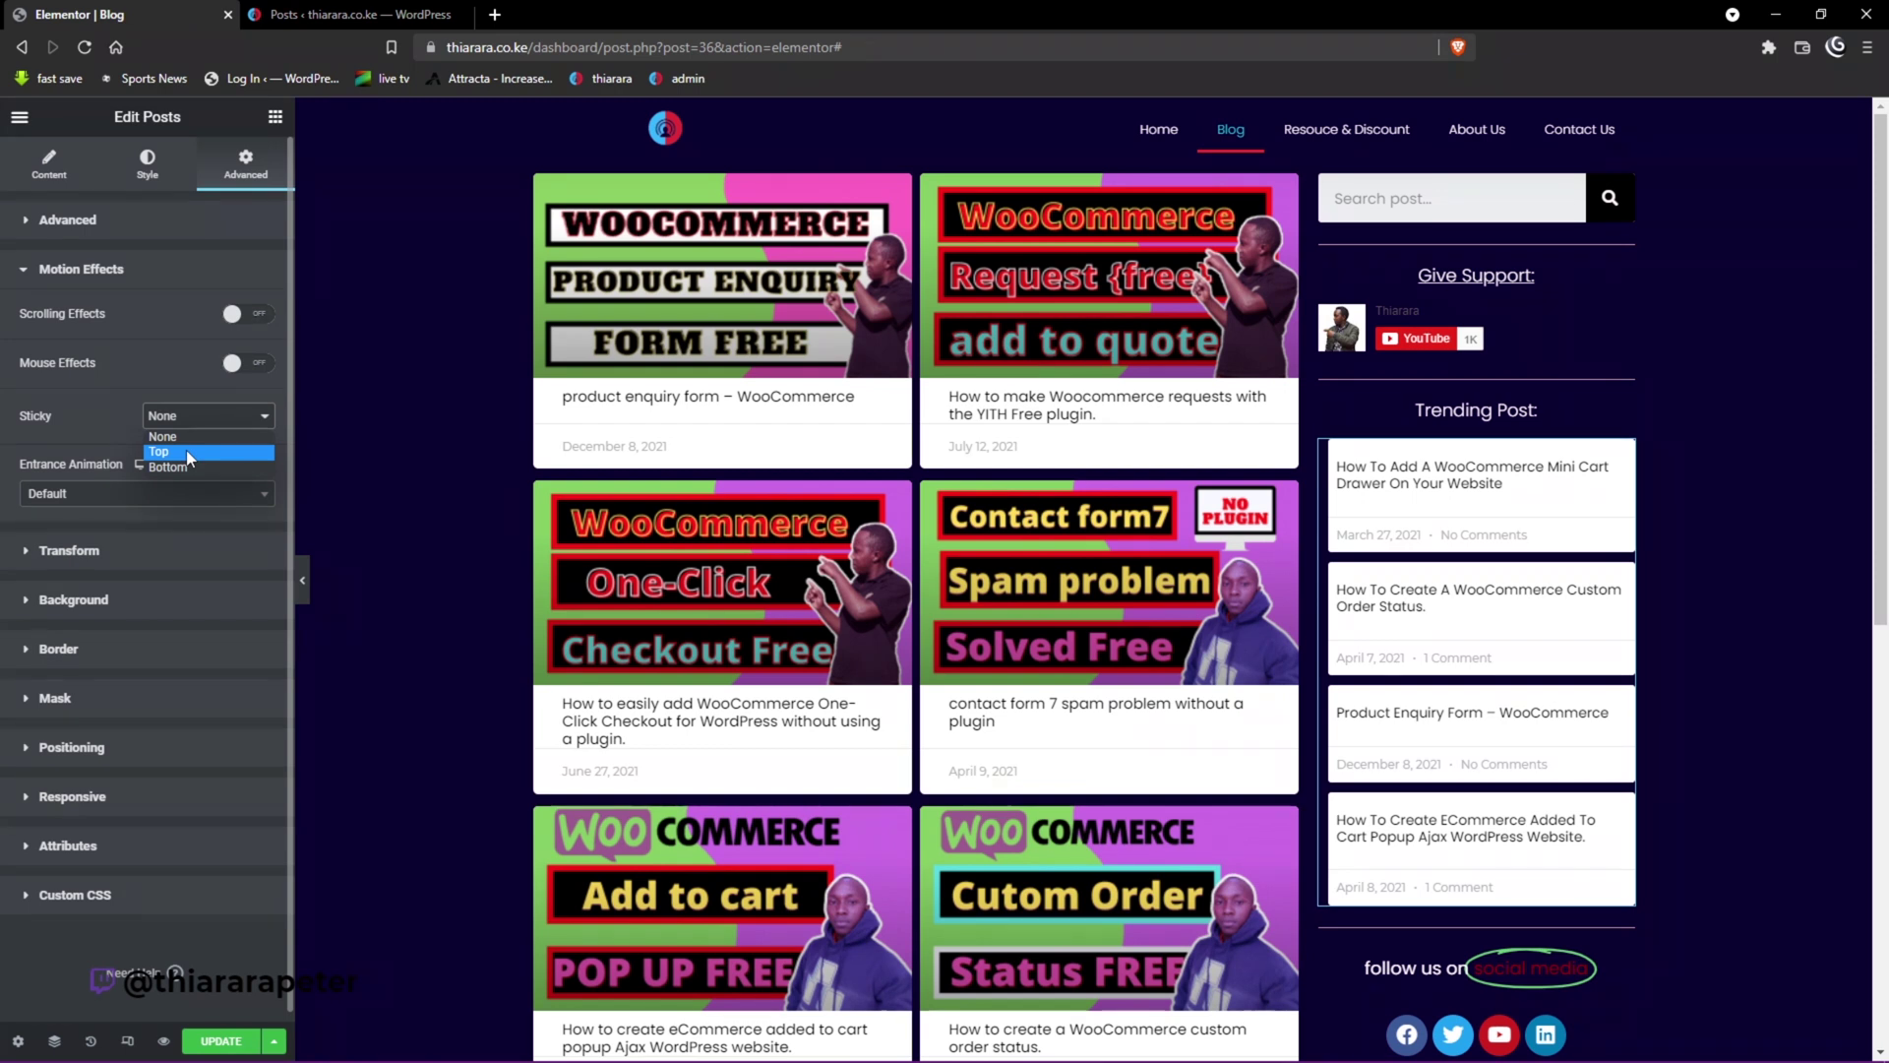
{"action": "left_click", "coordinate": [186, 450]}
Change the posts widget's Sticky option to Bottom, turn off Stay In Column, and check the effect on the page.
{"action": "left_click", "coordinate": [207, 435]}
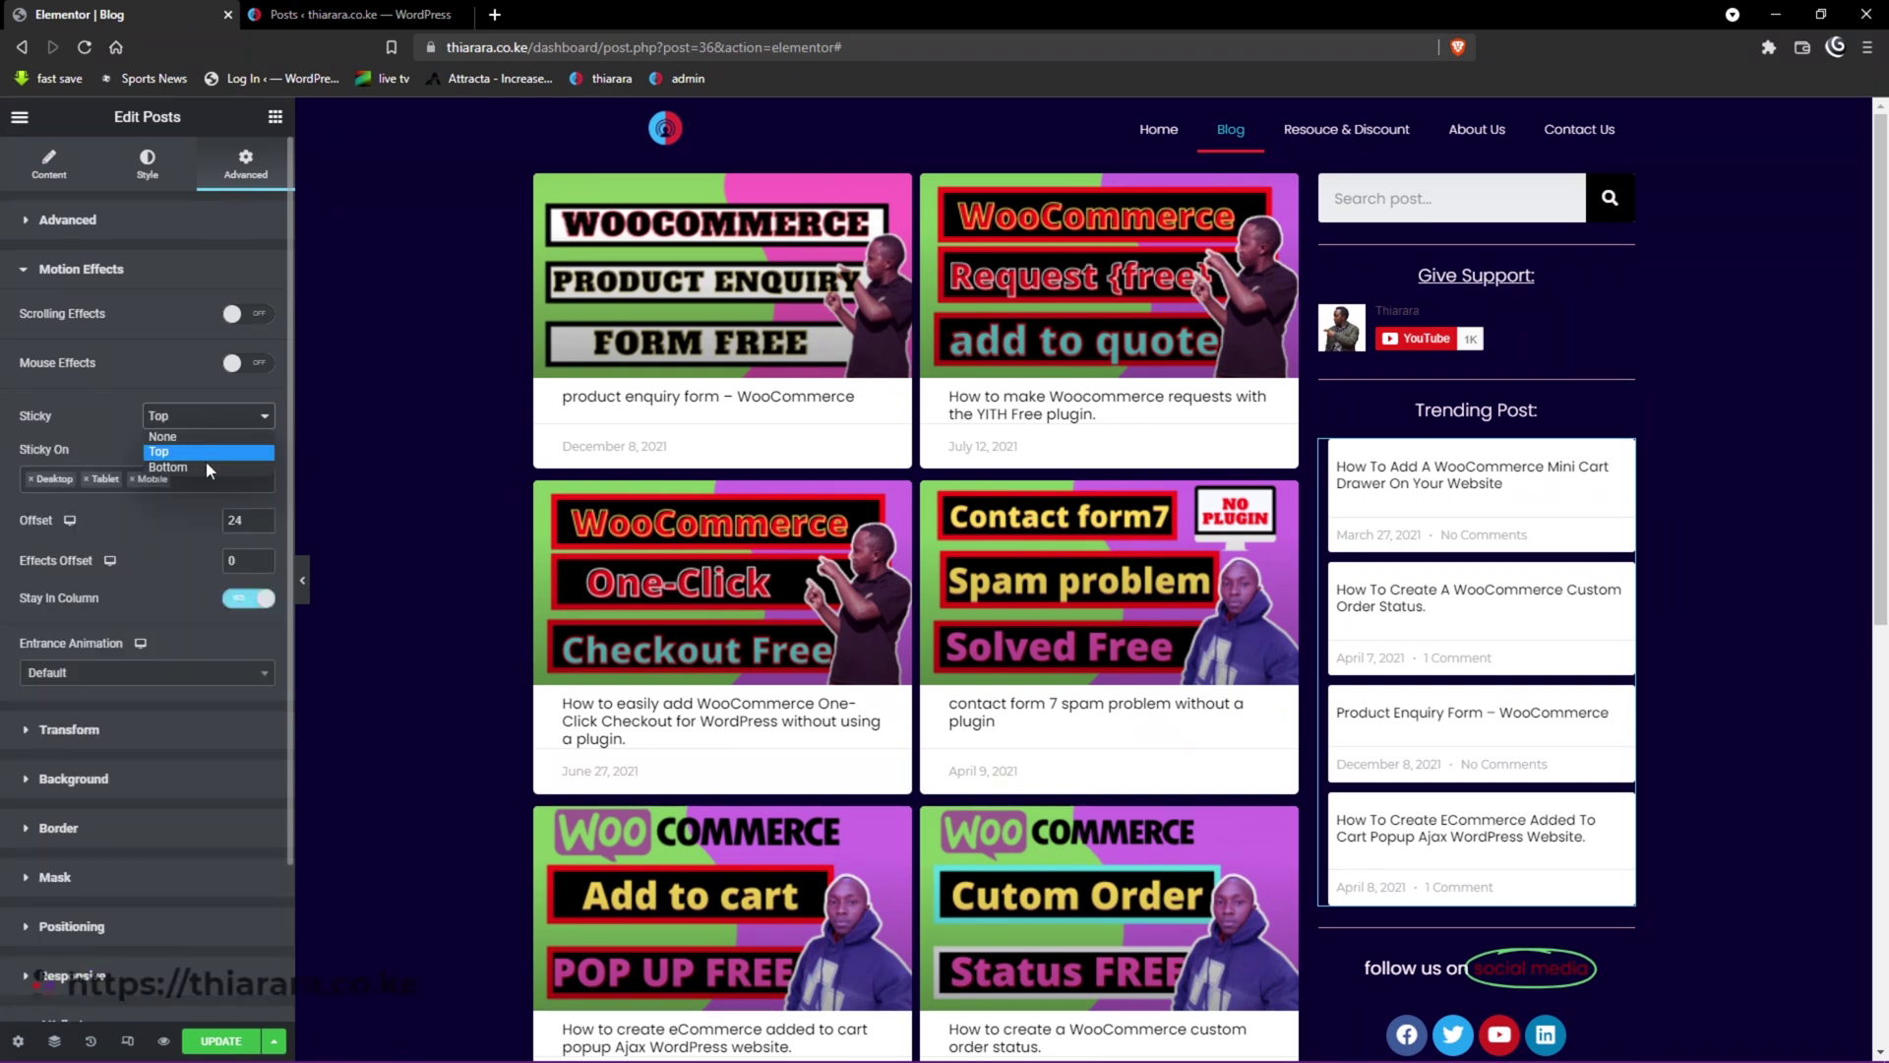
{"action": "left_click", "coordinate": [195, 467]}
{"action": "left_click", "coordinate": [207, 422]}
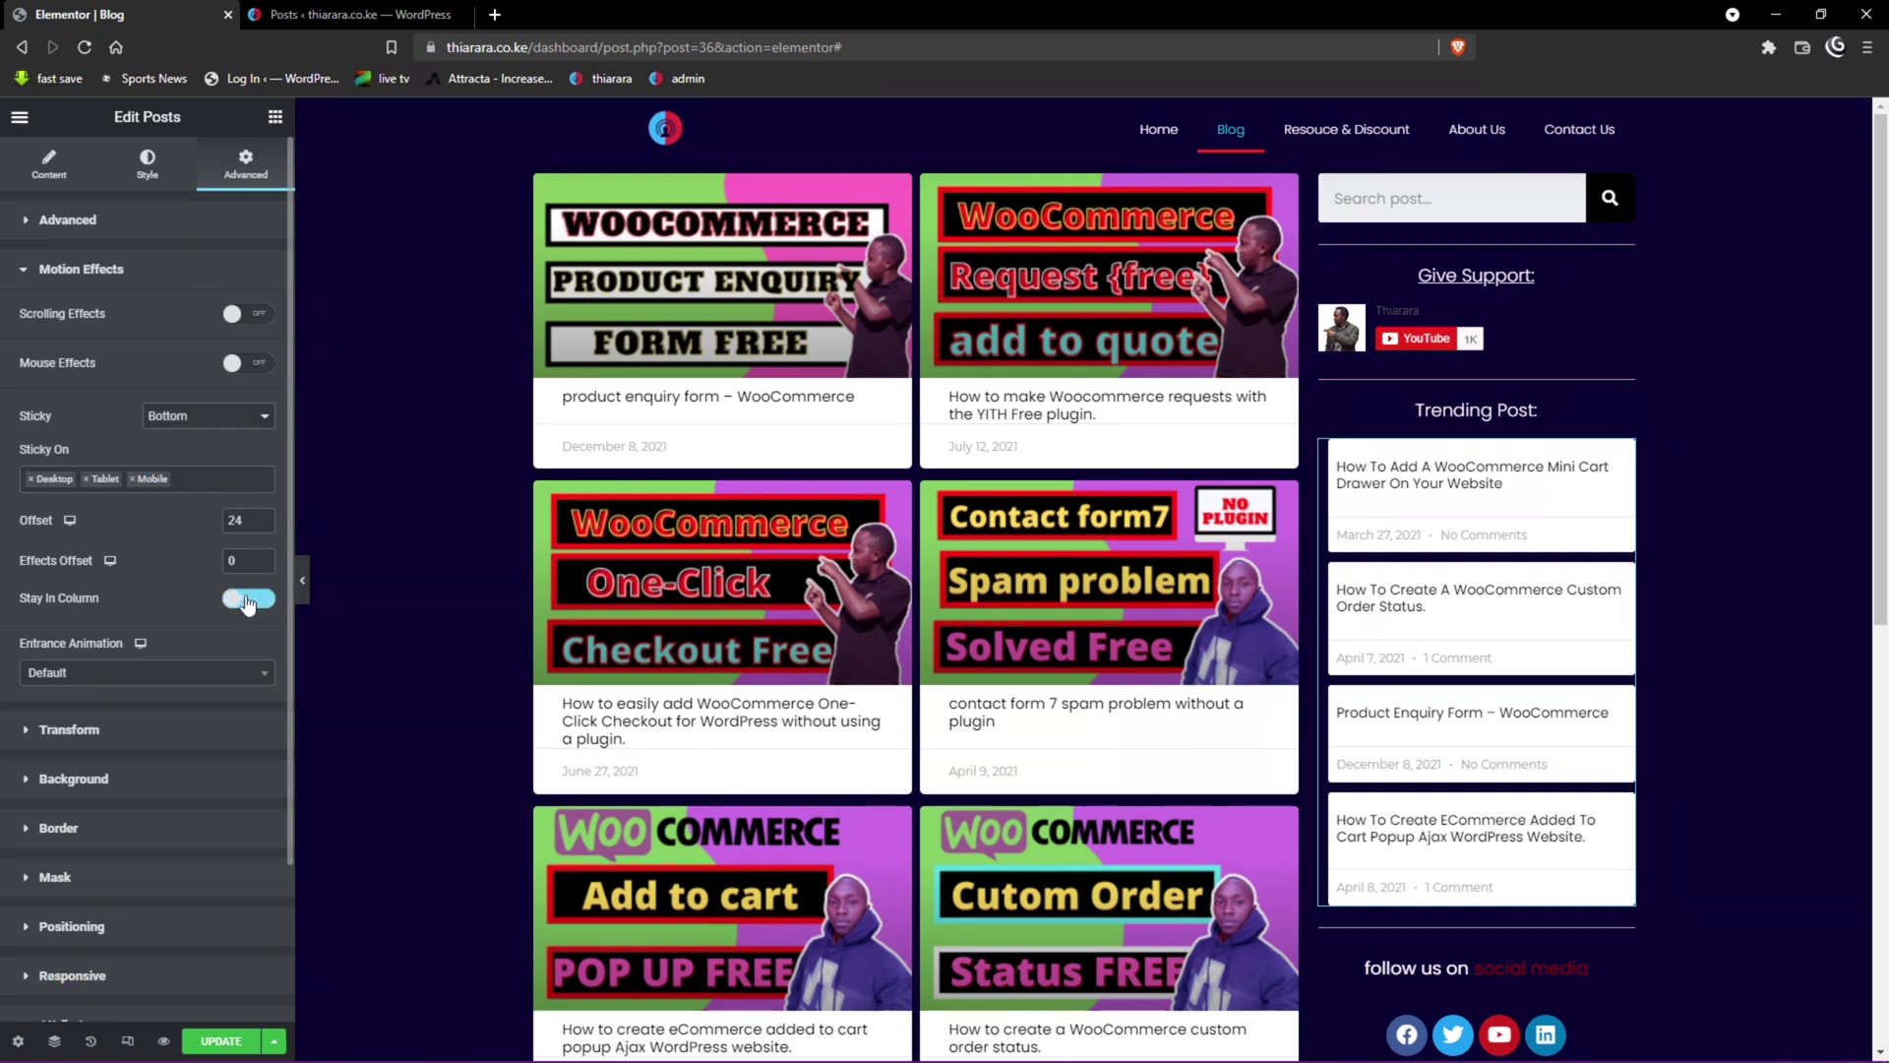
{"action": "left_click", "coordinate": [207, 416]}
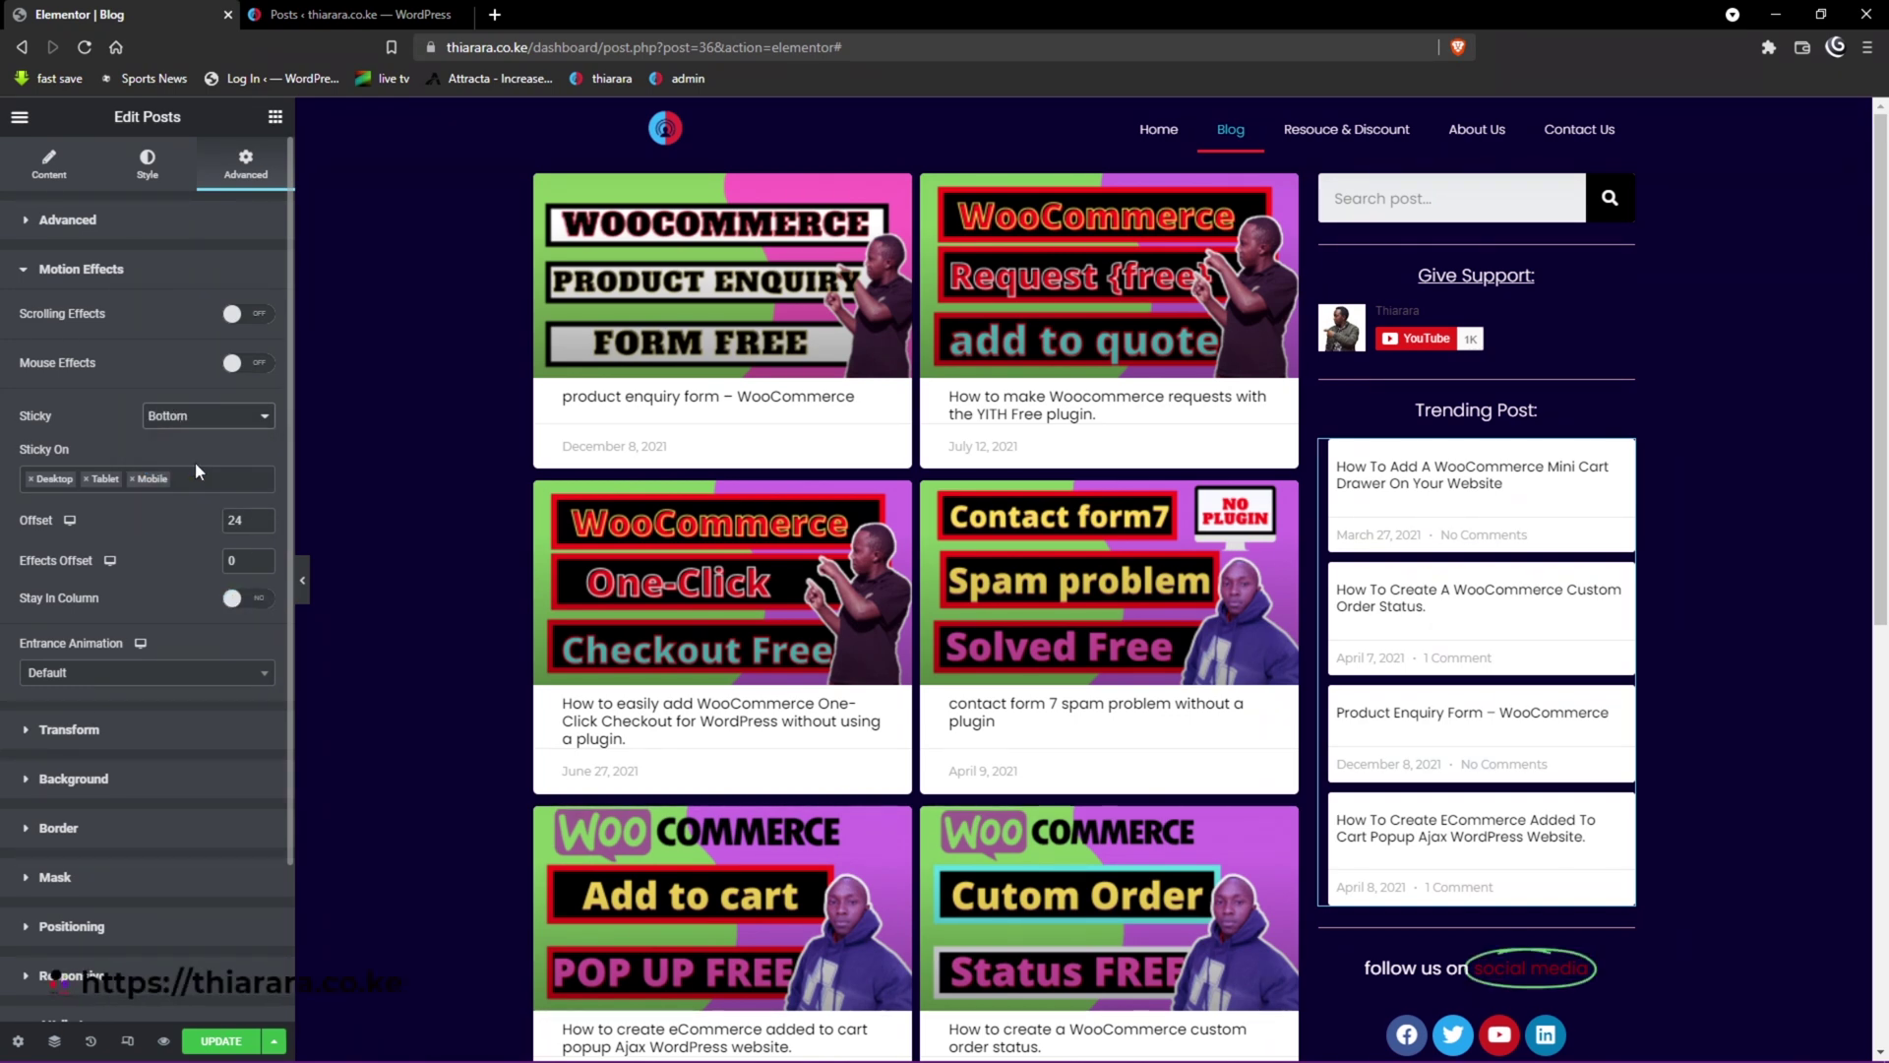
{"action": "scroll", "coordinate": [1260, 620], "scroll_direction": "down", "scroll_amount": 6}
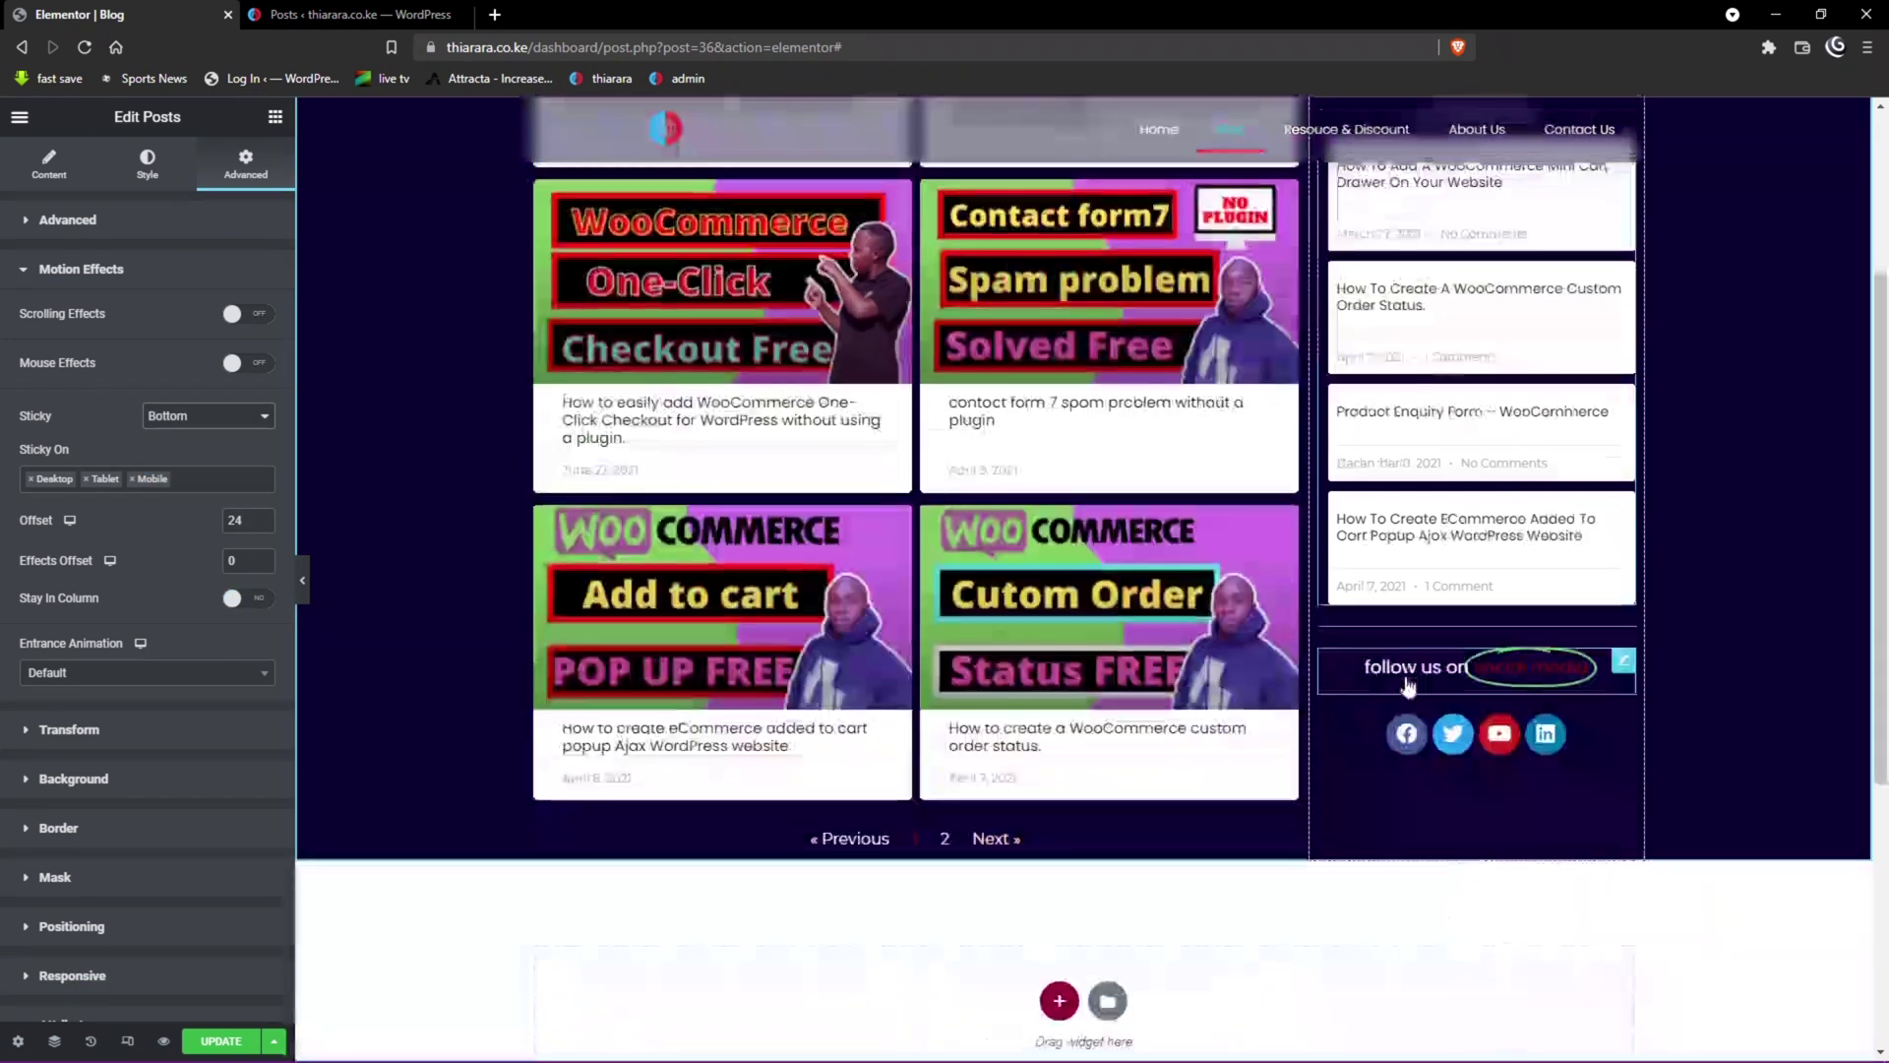
{"action": "scroll", "coordinate": [1403, 676], "scroll_direction": "up", "scroll_amount": 8}
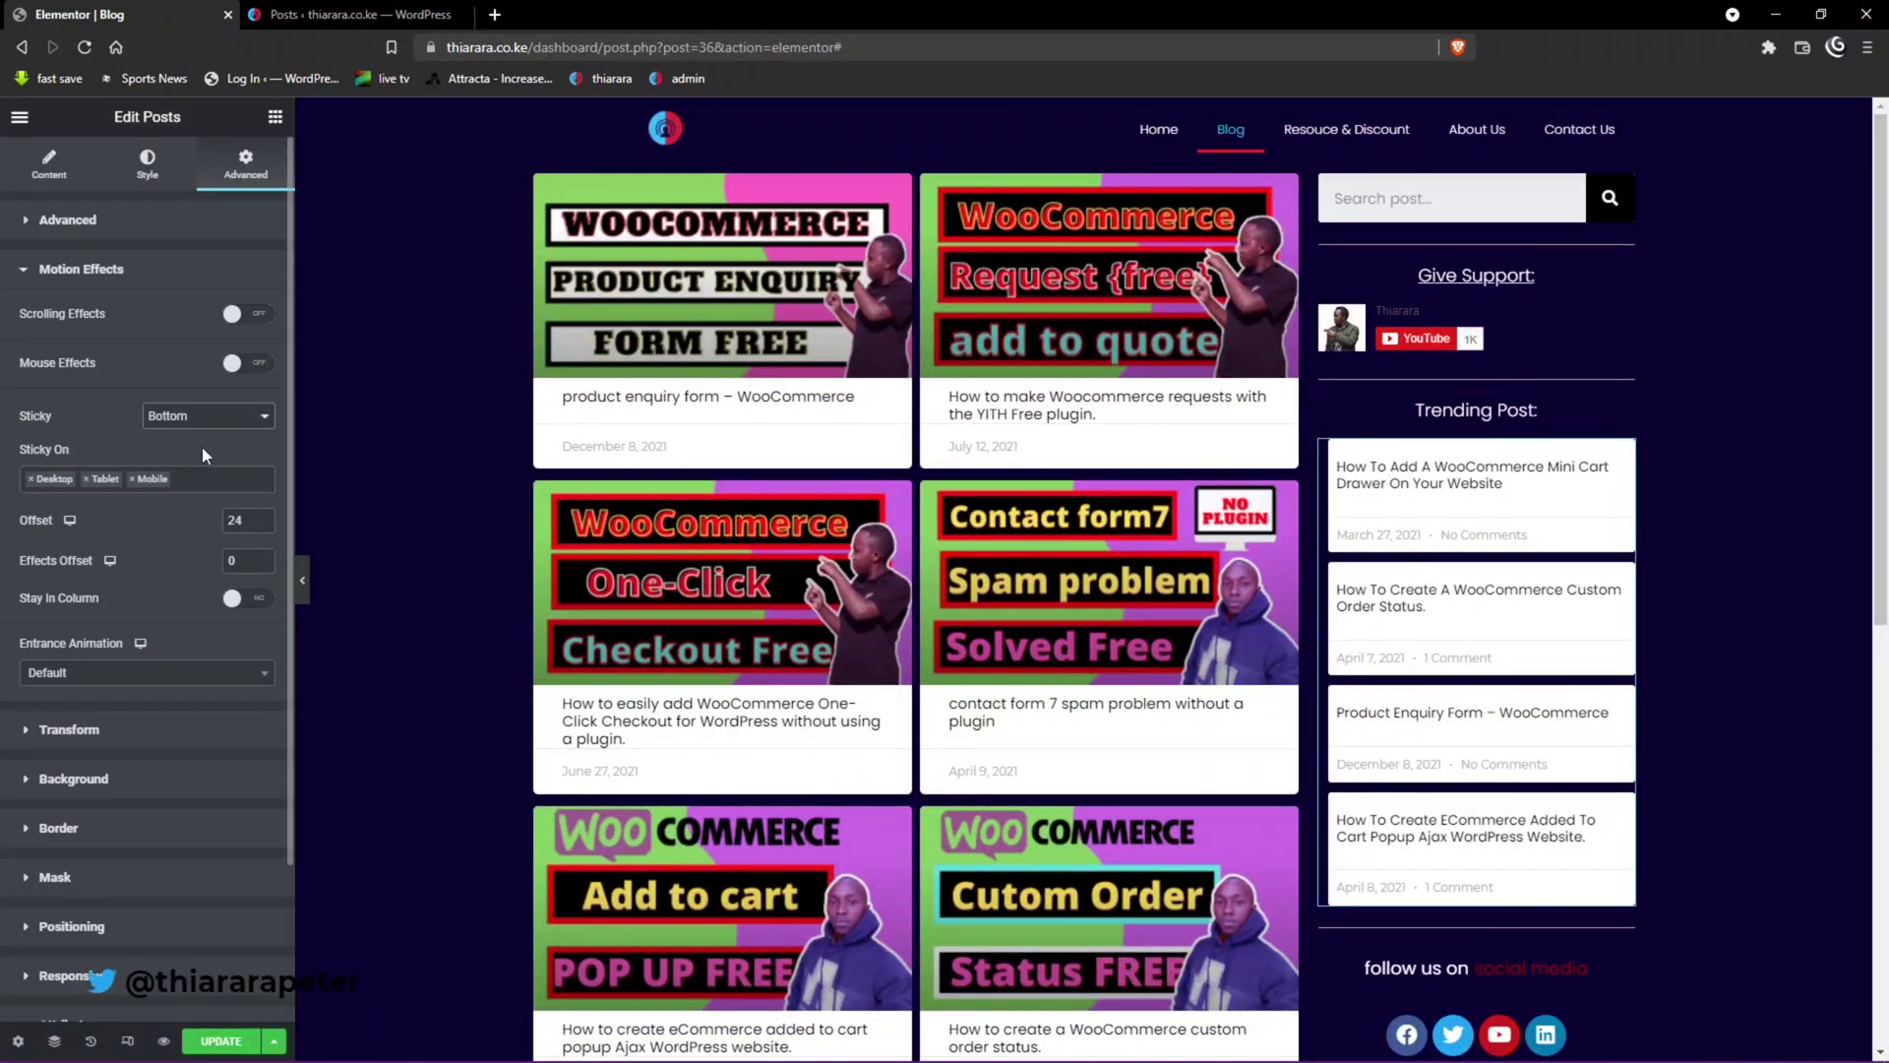
Set the Trending Post widget's Sticky option to Top and check it on the page.
{"action": "left_click", "coordinate": [209, 418]}
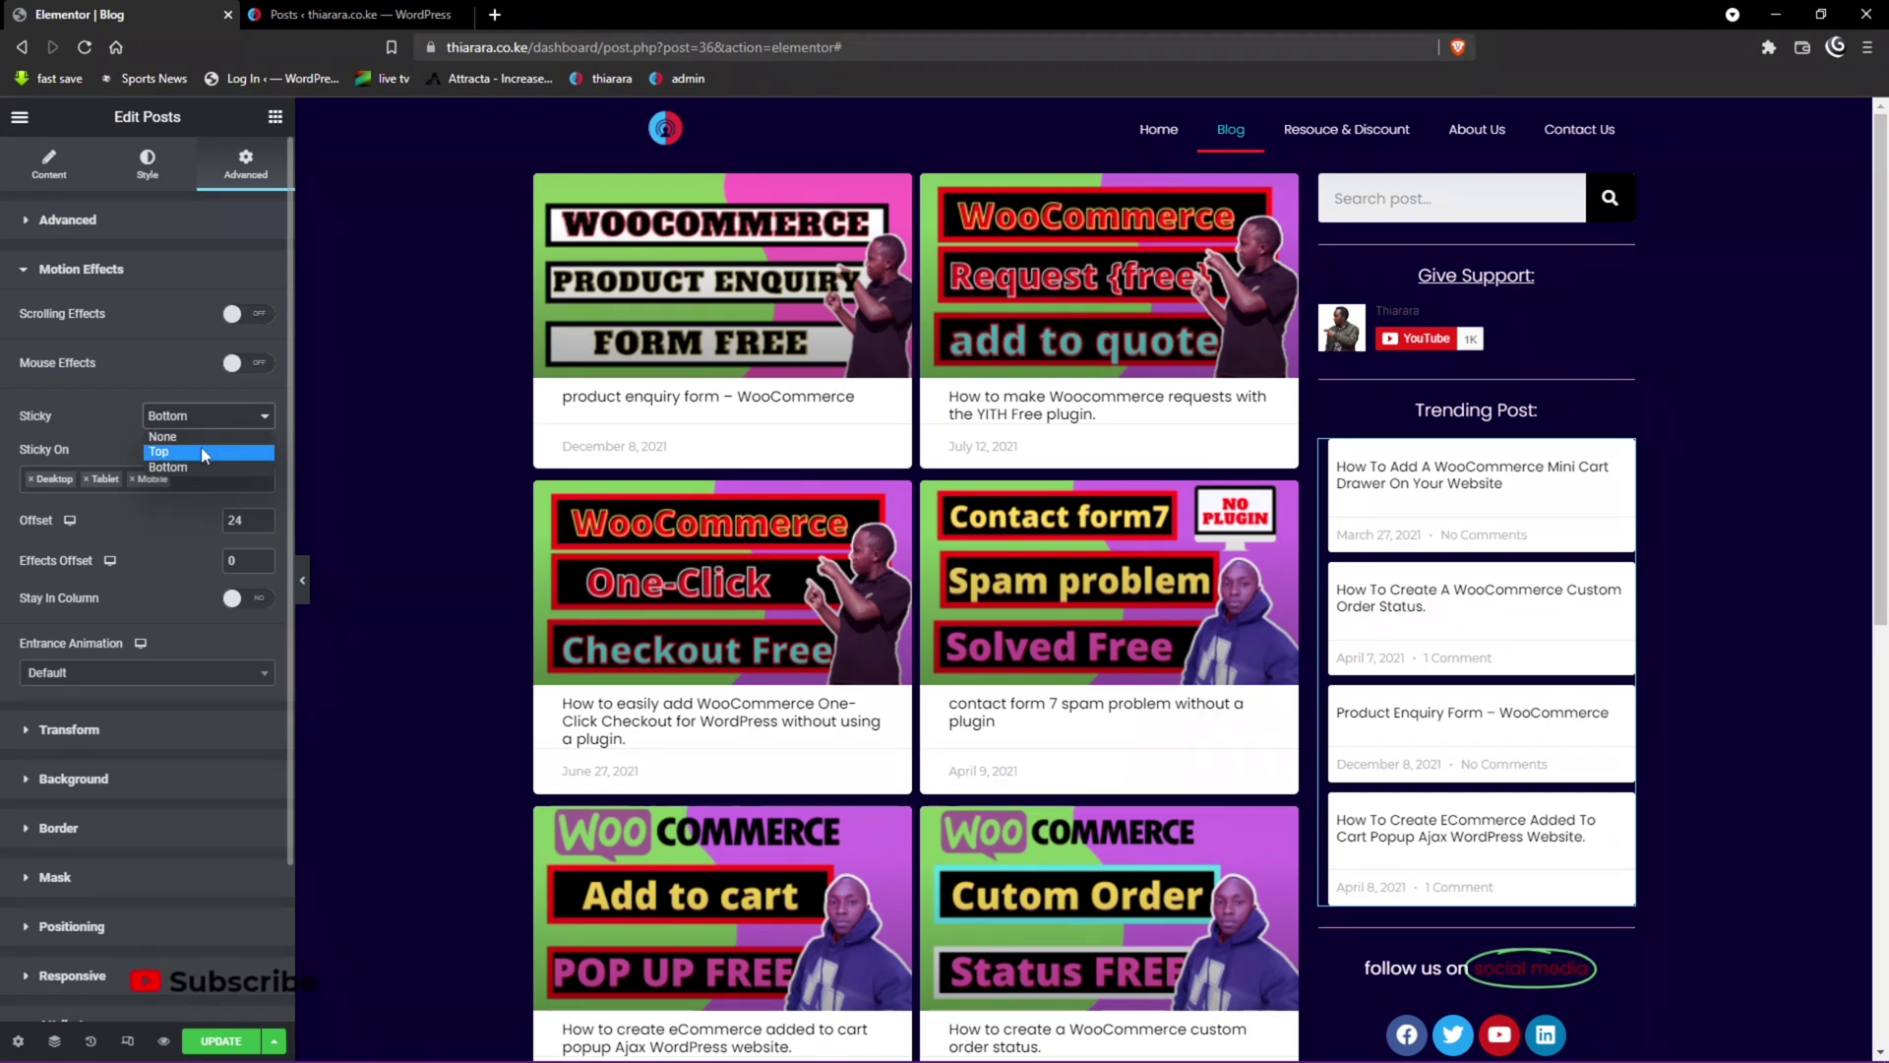
{"action": "scroll", "coordinate": [1420, 594], "scroll_direction": "down", "scroll_amount": 7}
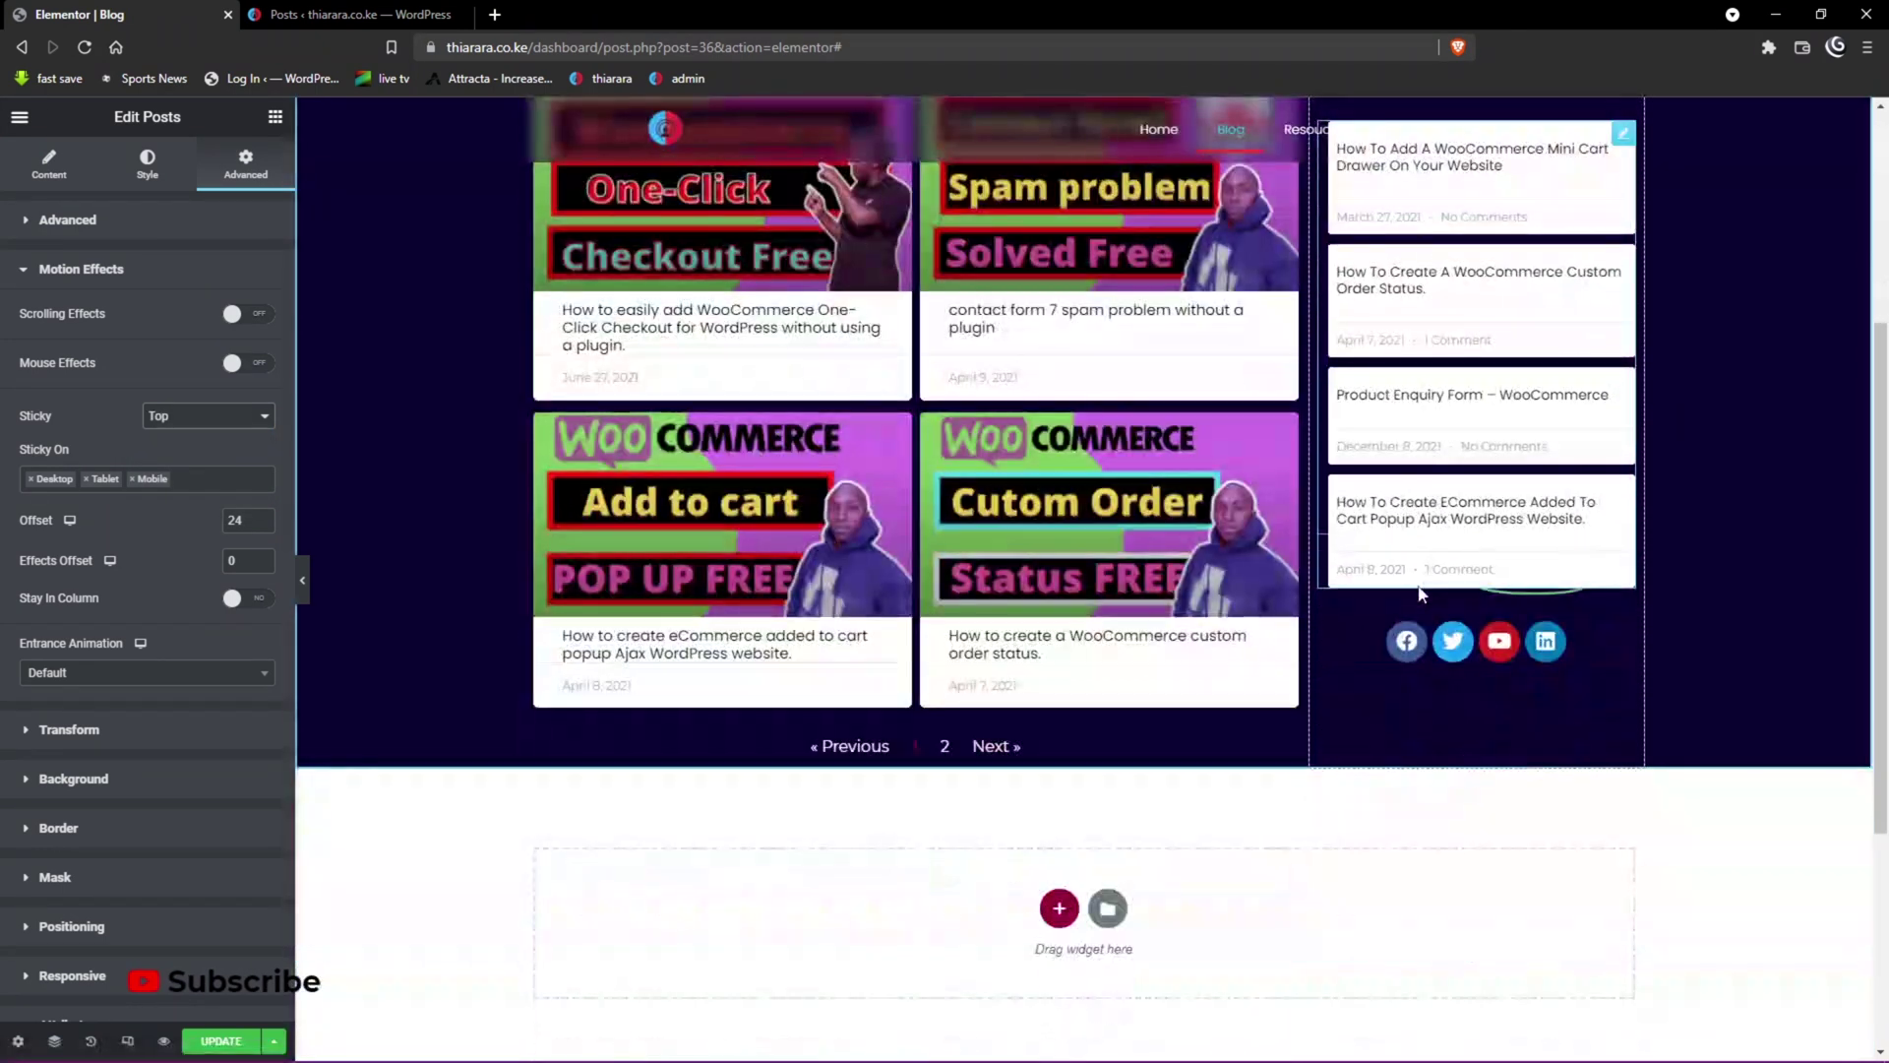
{"action": "scroll", "coordinate": [1420, 594], "scroll_direction": "down", "scroll_amount": 1}
{"action": "scroll", "coordinate": [1409, 576], "scroll_direction": "up", "scroll_amount": 5}
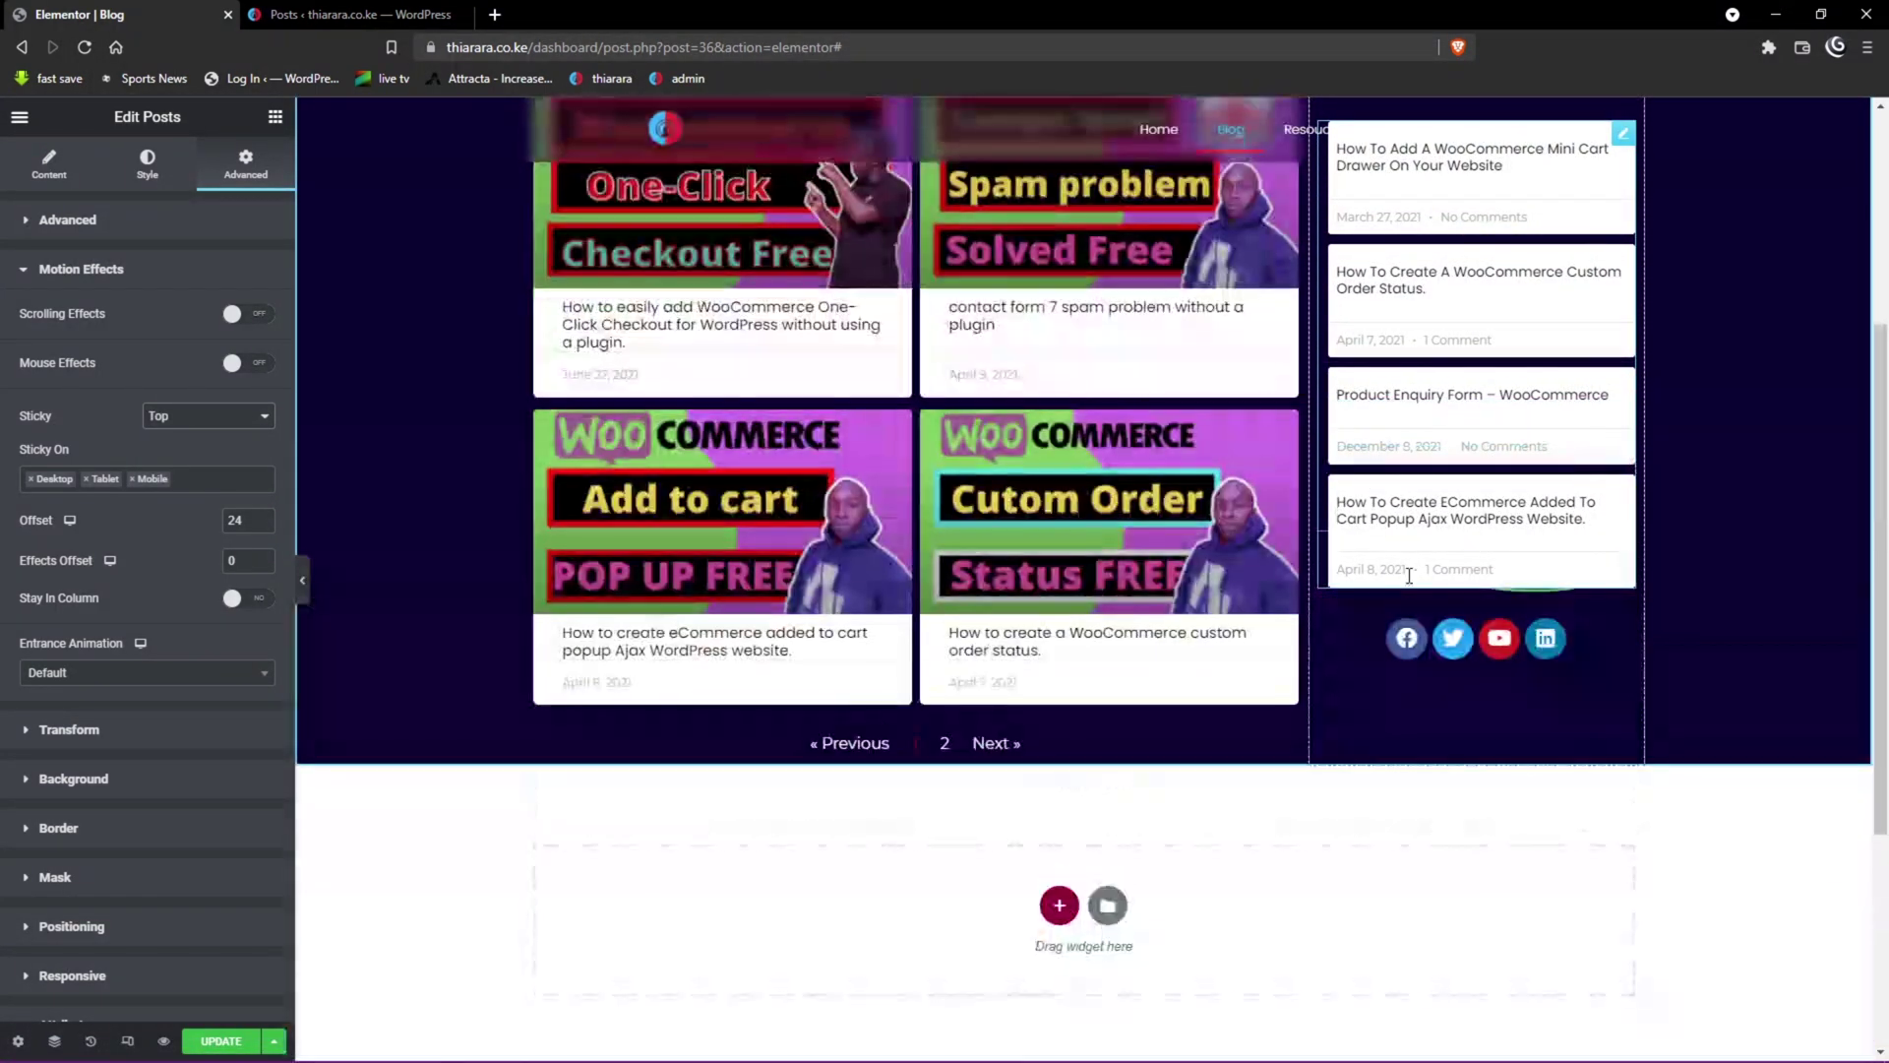
Examine how the sticky post list moves past its column and the footer with Stay In Column off.
{"action": "scroll", "coordinate": [1402, 574], "scroll_direction": "down", "scroll_amount": 5}
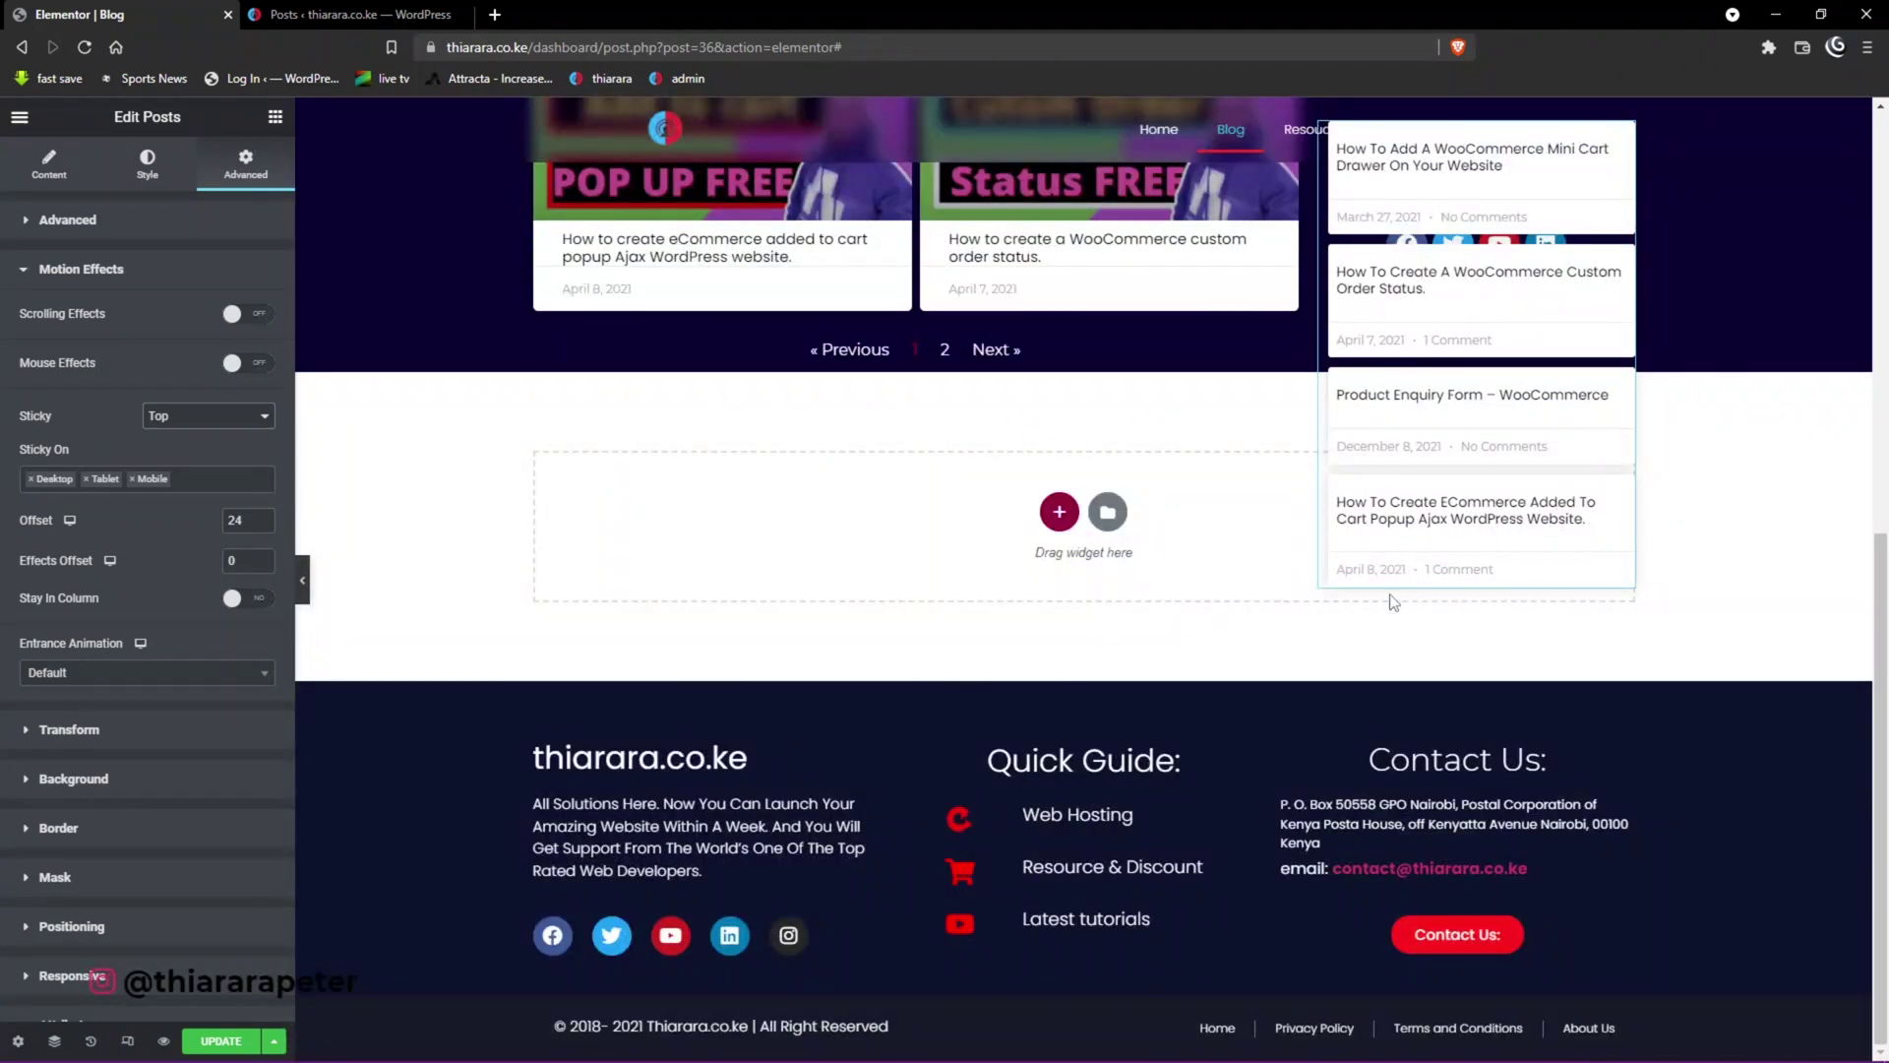
{"action": "scroll", "coordinate": [1303, 658], "scroll_direction": "up", "scroll_amount": 3}
{"action": "scroll", "coordinate": [1293, 665], "scroll_direction": "down", "scroll_amount": 3}
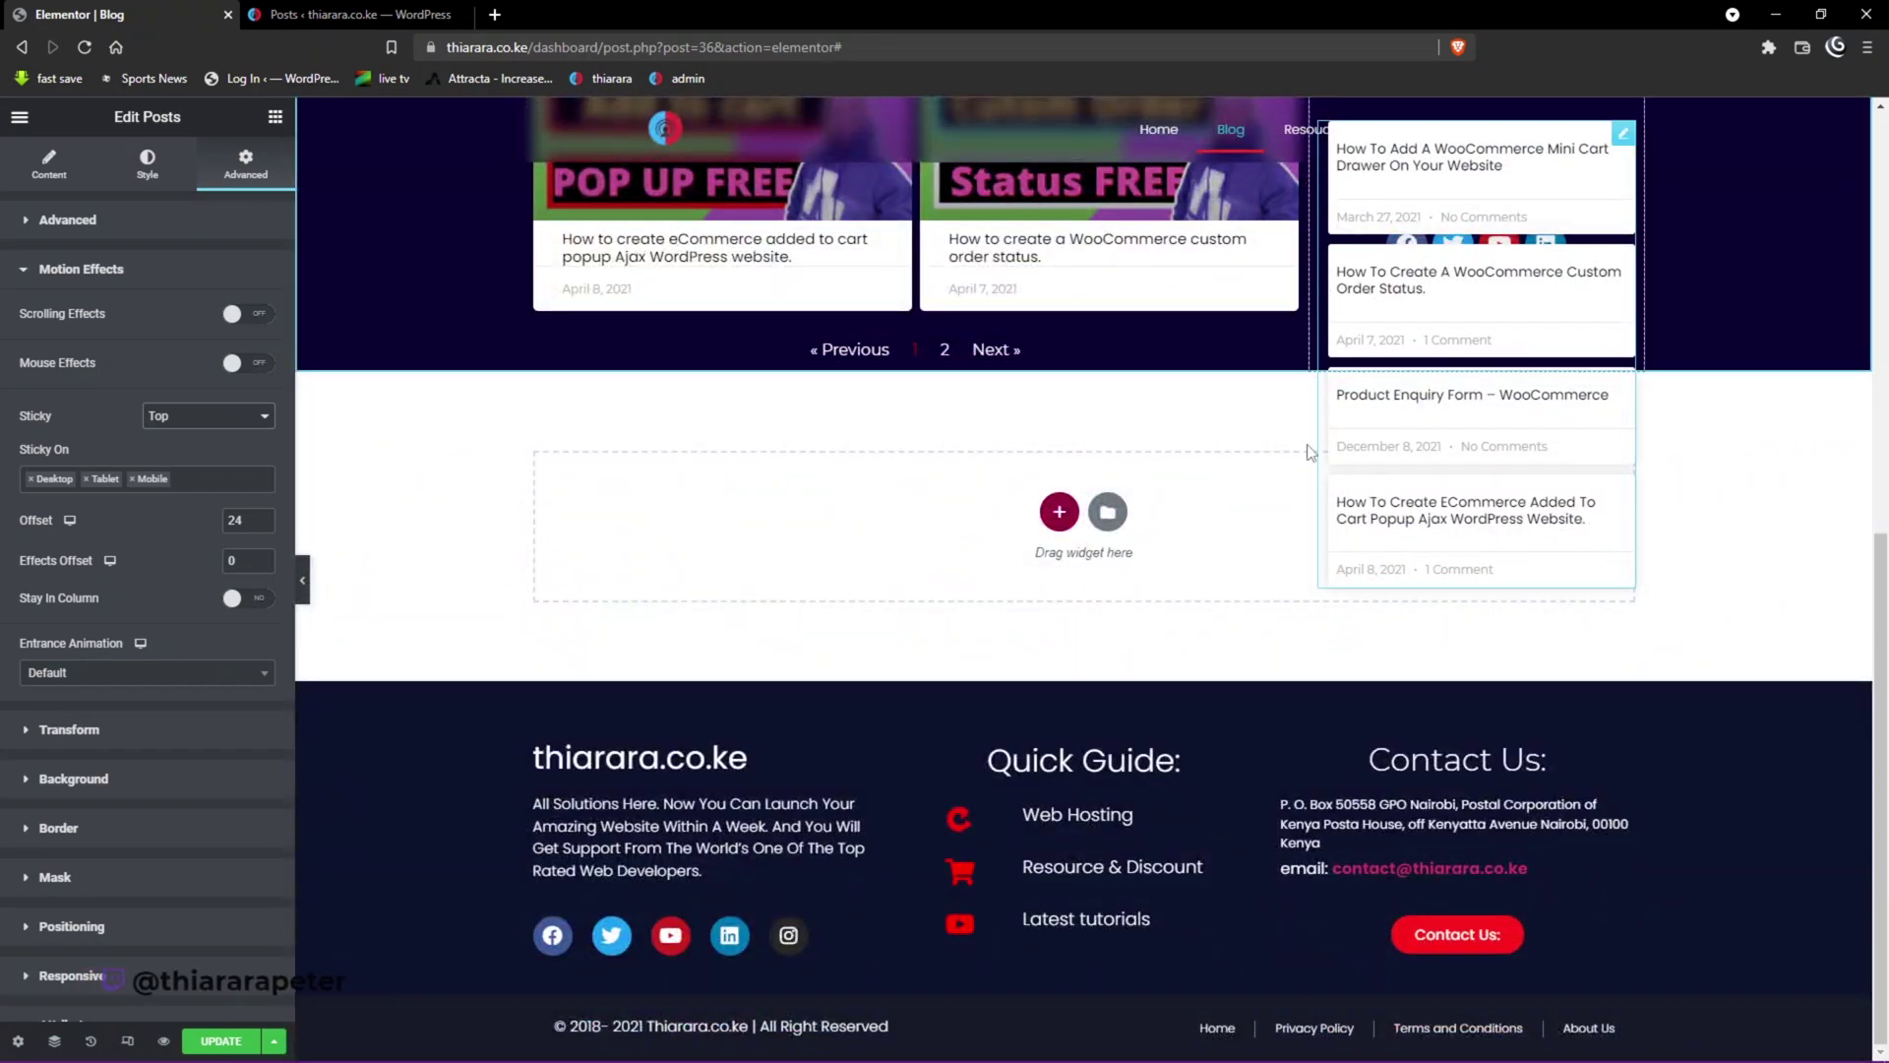
{"action": "scroll", "coordinate": [1304, 689], "scroll_direction": "up", "scroll_amount": 1}
{"action": "scroll", "coordinate": [1299, 698], "scroll_direction": "up", "scroll_amount": 3}
{"action": "scroll", "coordinate": [1314, 787], "scroll_direction": "down", "scroll_amount": 4}
{"action": "scroll", "coordinate": [1332, 759], "scroll_direction": "up", "scroll_amount": 3}
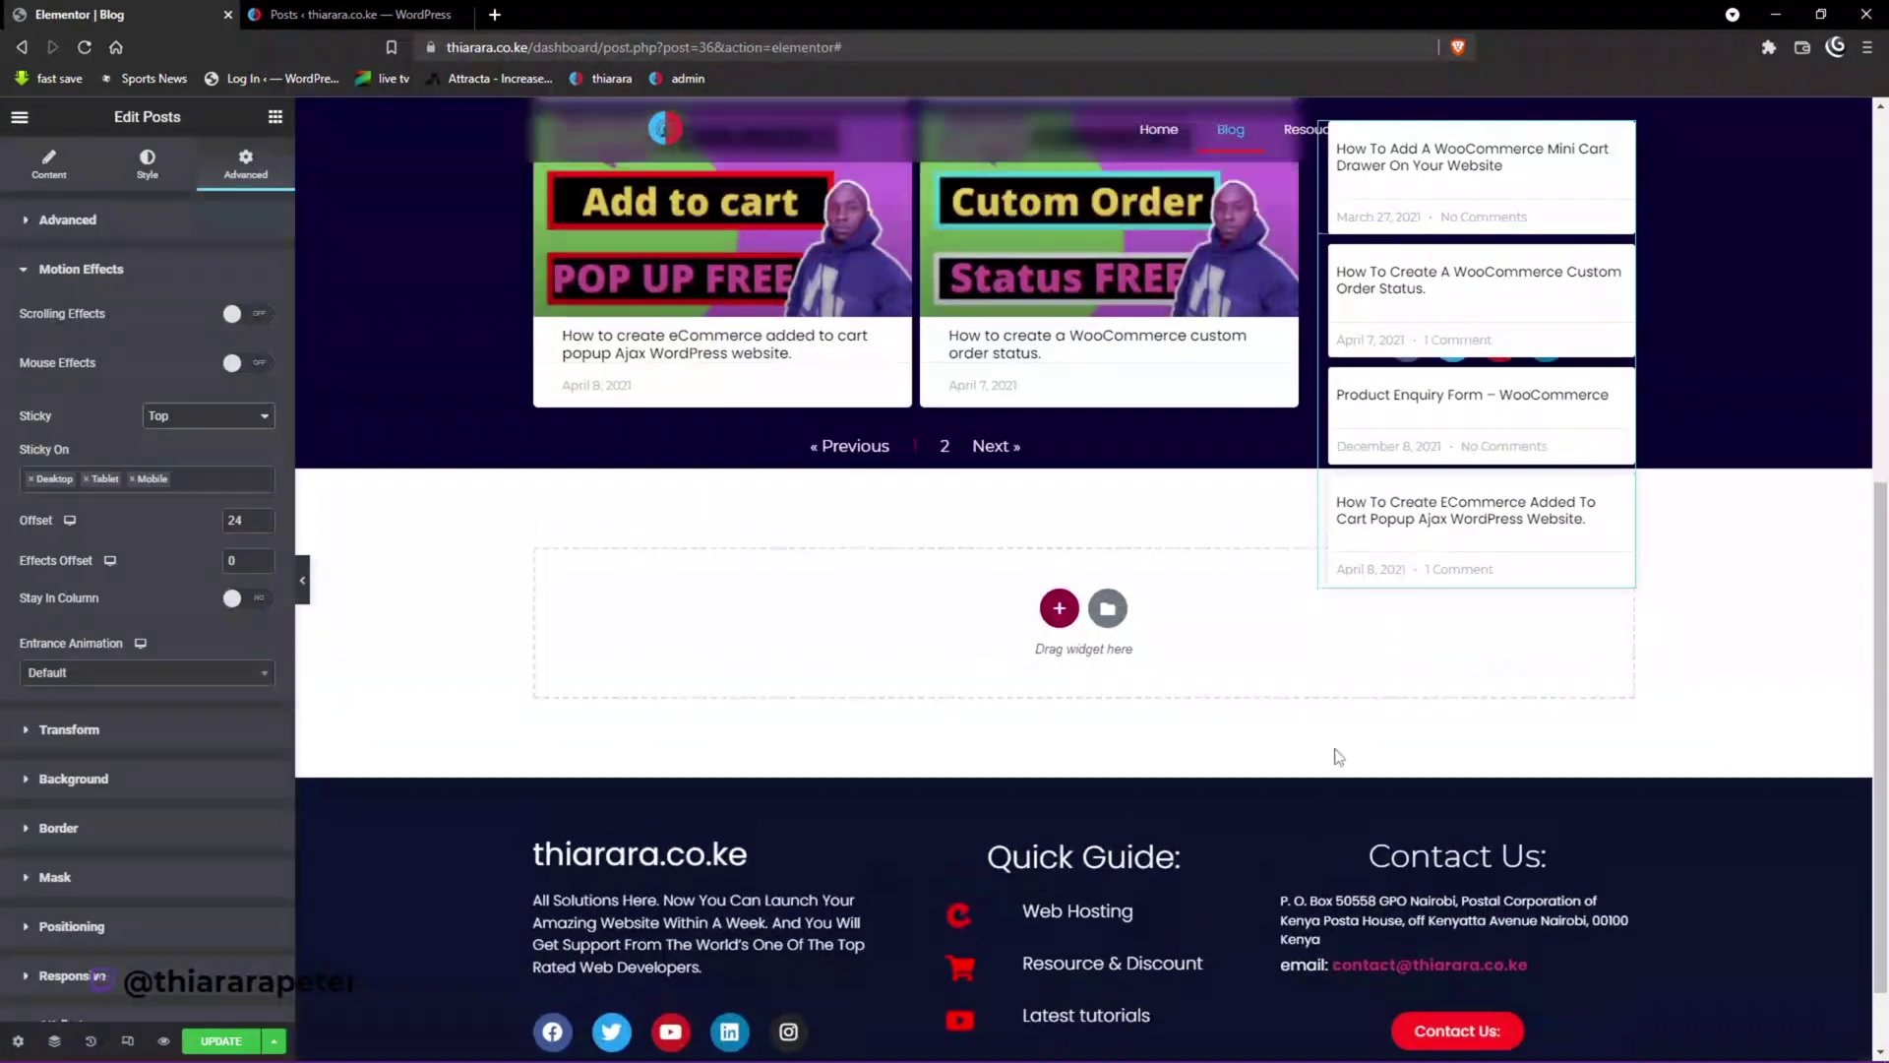
{"action": "scroll", "coordinate": [1377, 566], "scroll_direction": "up", "scroll_amount": 3}
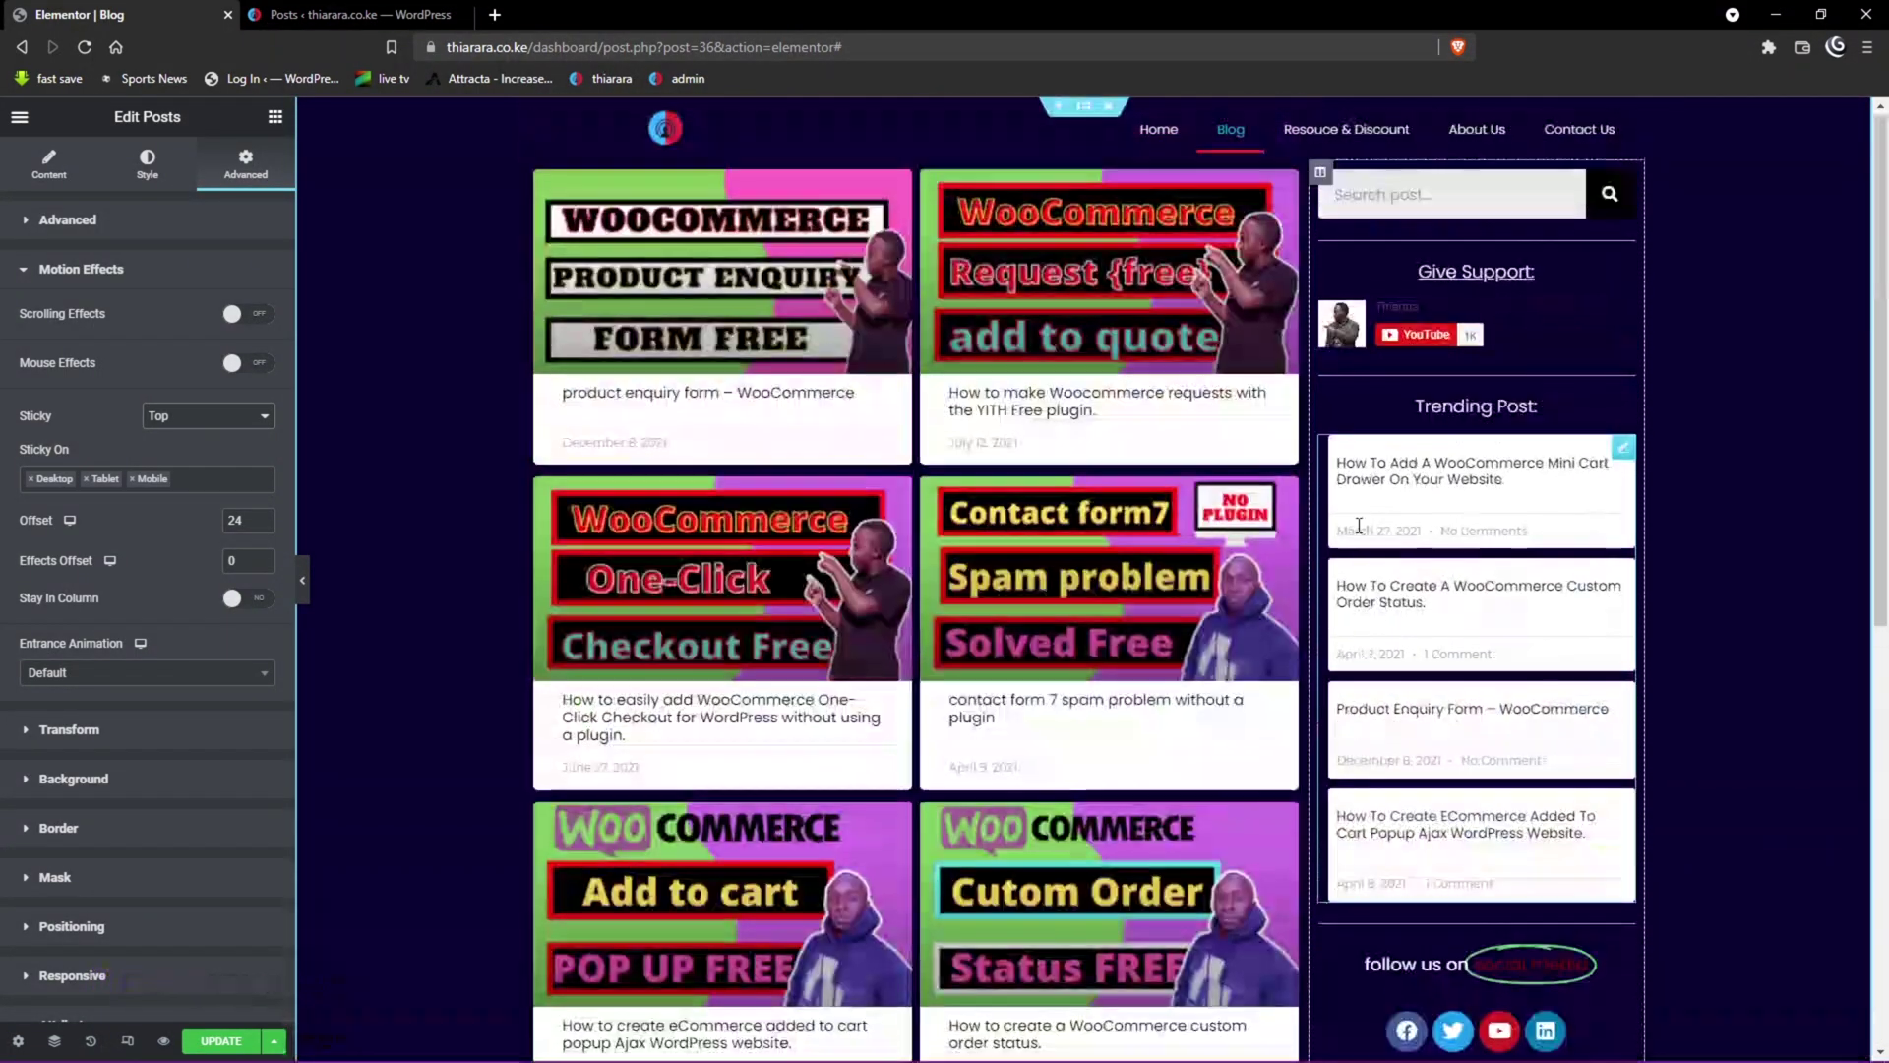
{"action": "scroll", "coordinate": [1368, 414], "scroll_direction": "down", "scroll_amount": 5}
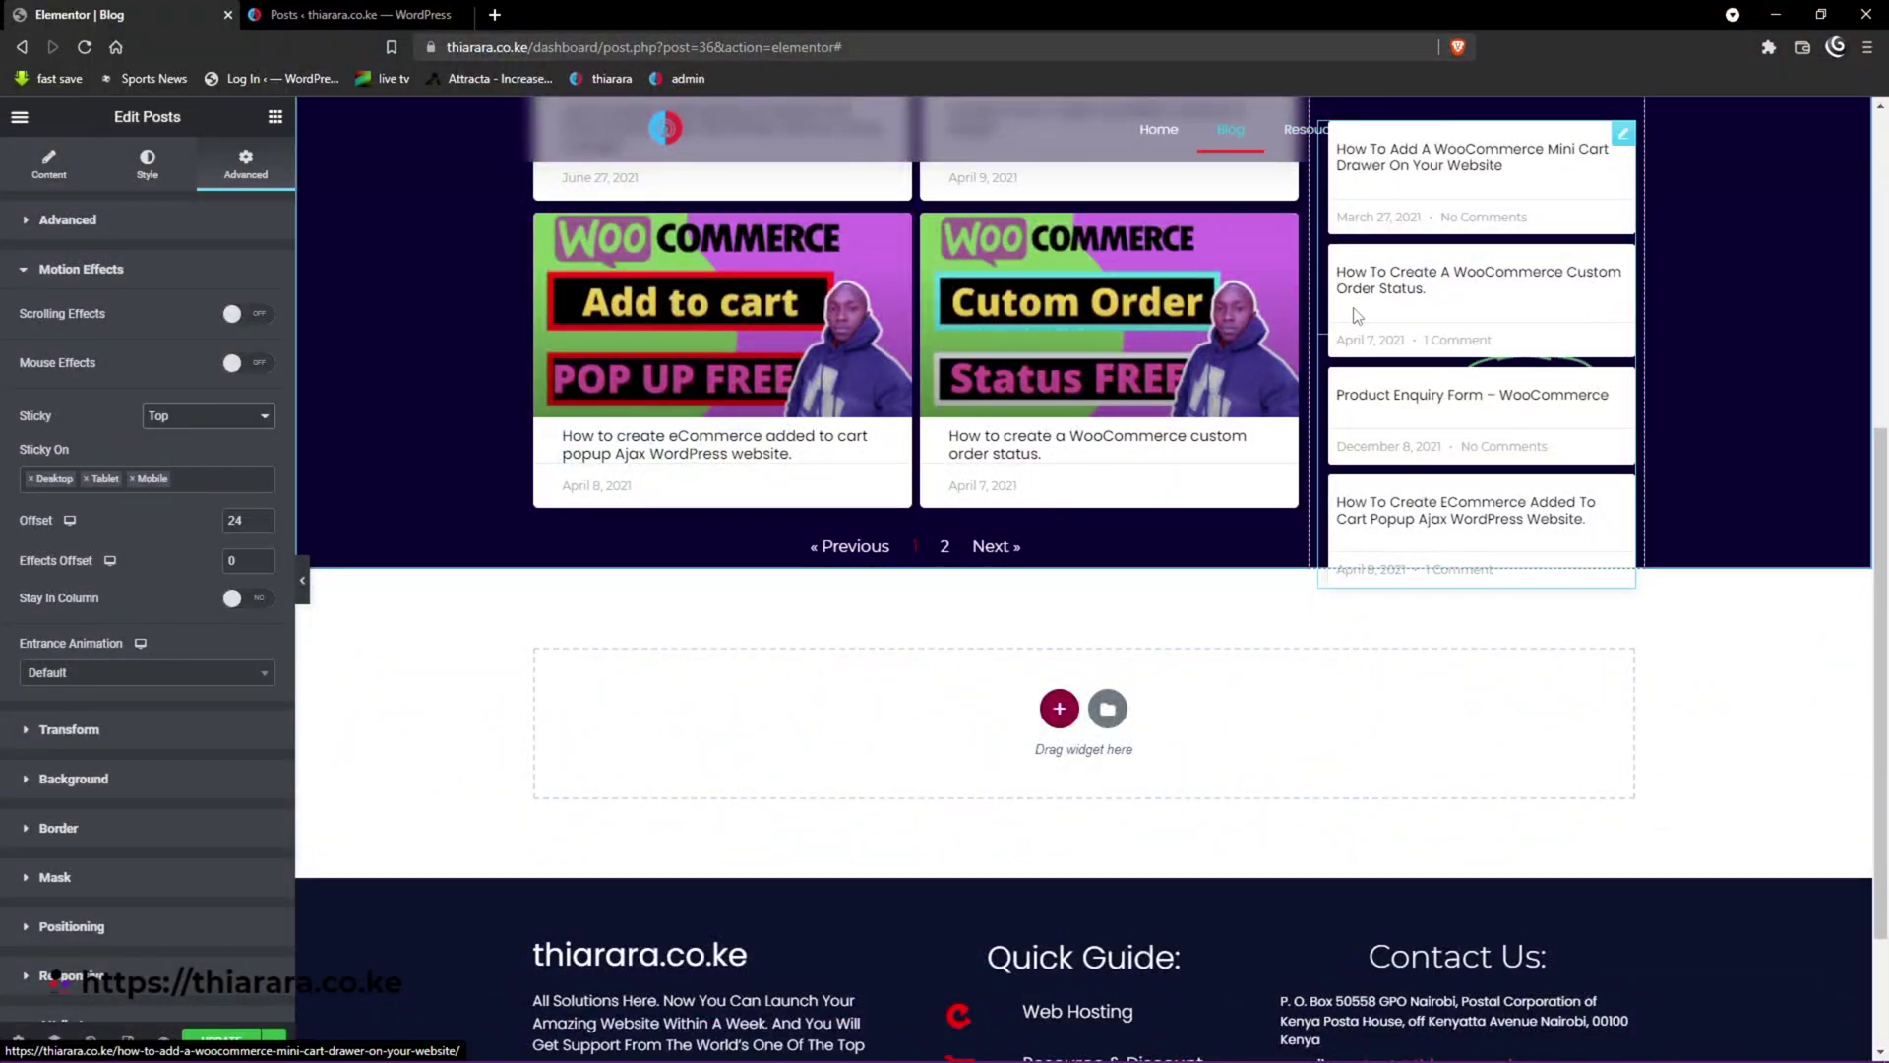
Set the posts widget's sticky Offset to 240 and check the list's position along the page.
{"action": "scroll", "coordinate": [1377, 138], "scroll_direction": "up", "scroll_amount": 1}
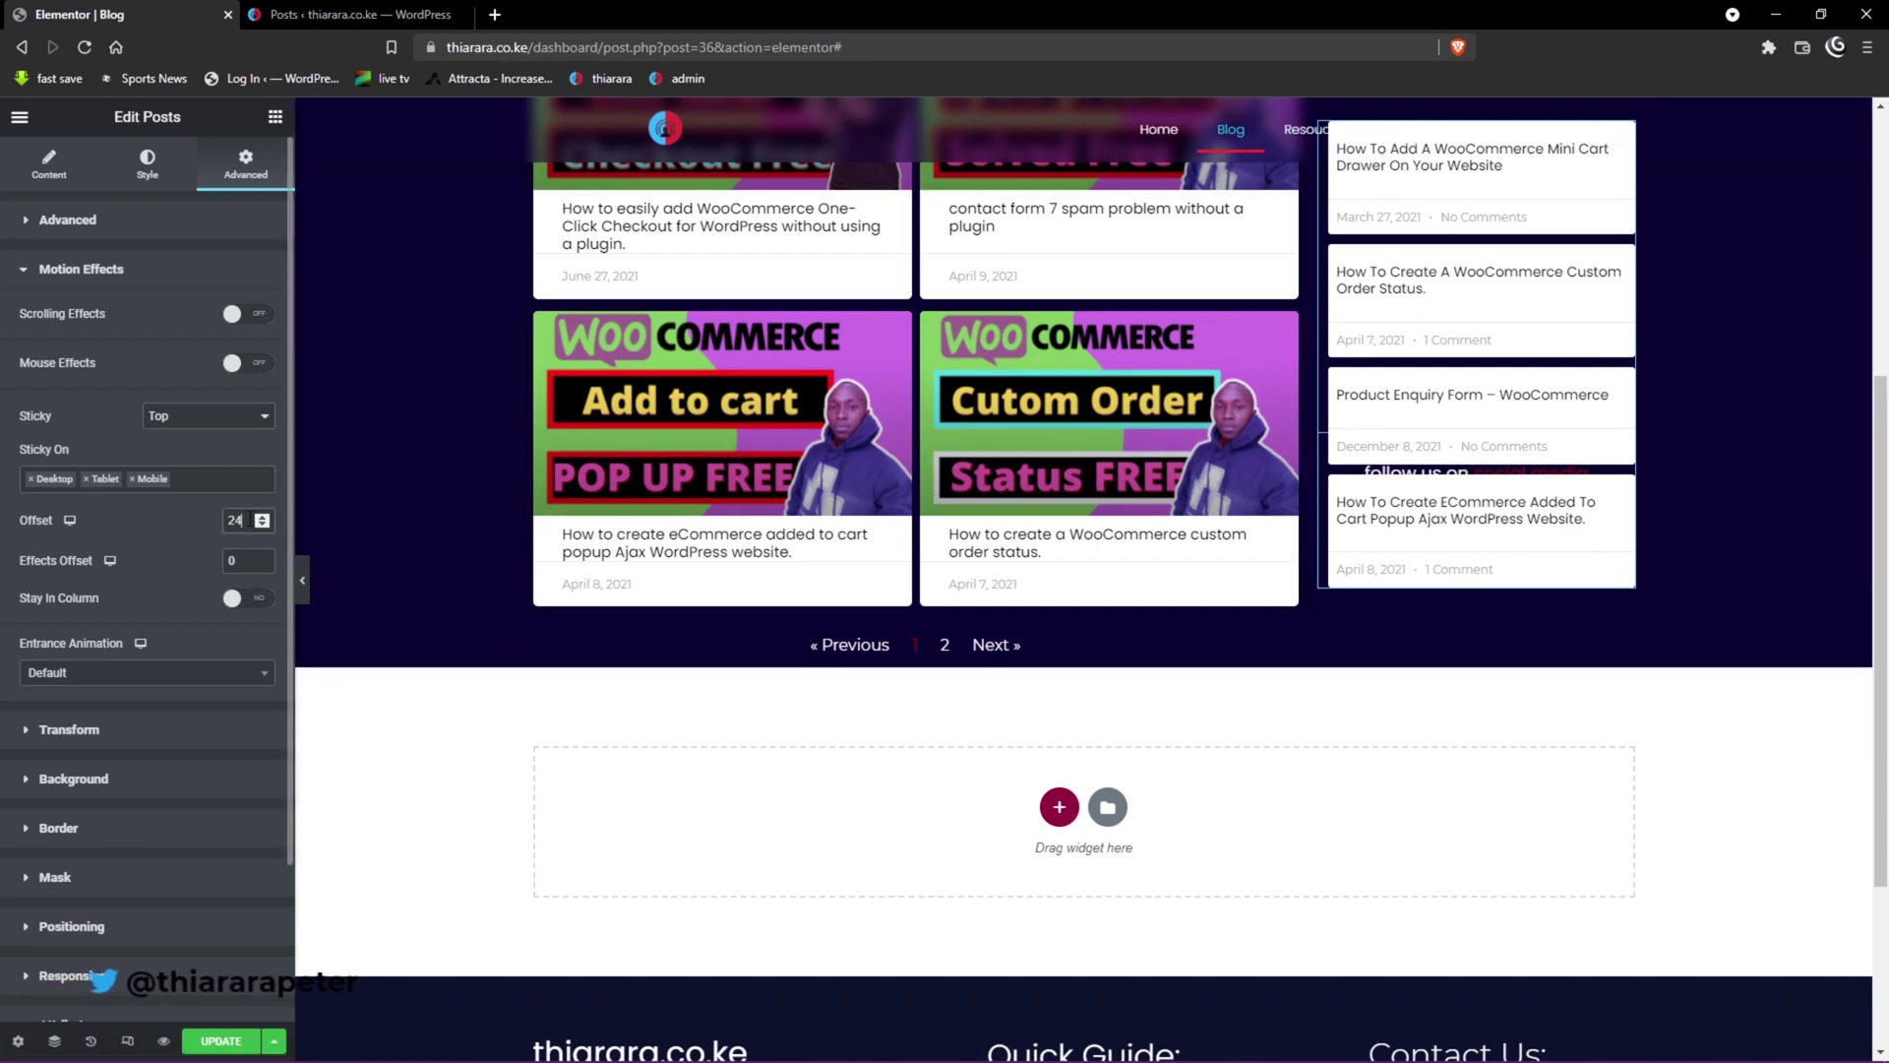
{"action": "type", "text": "0"}
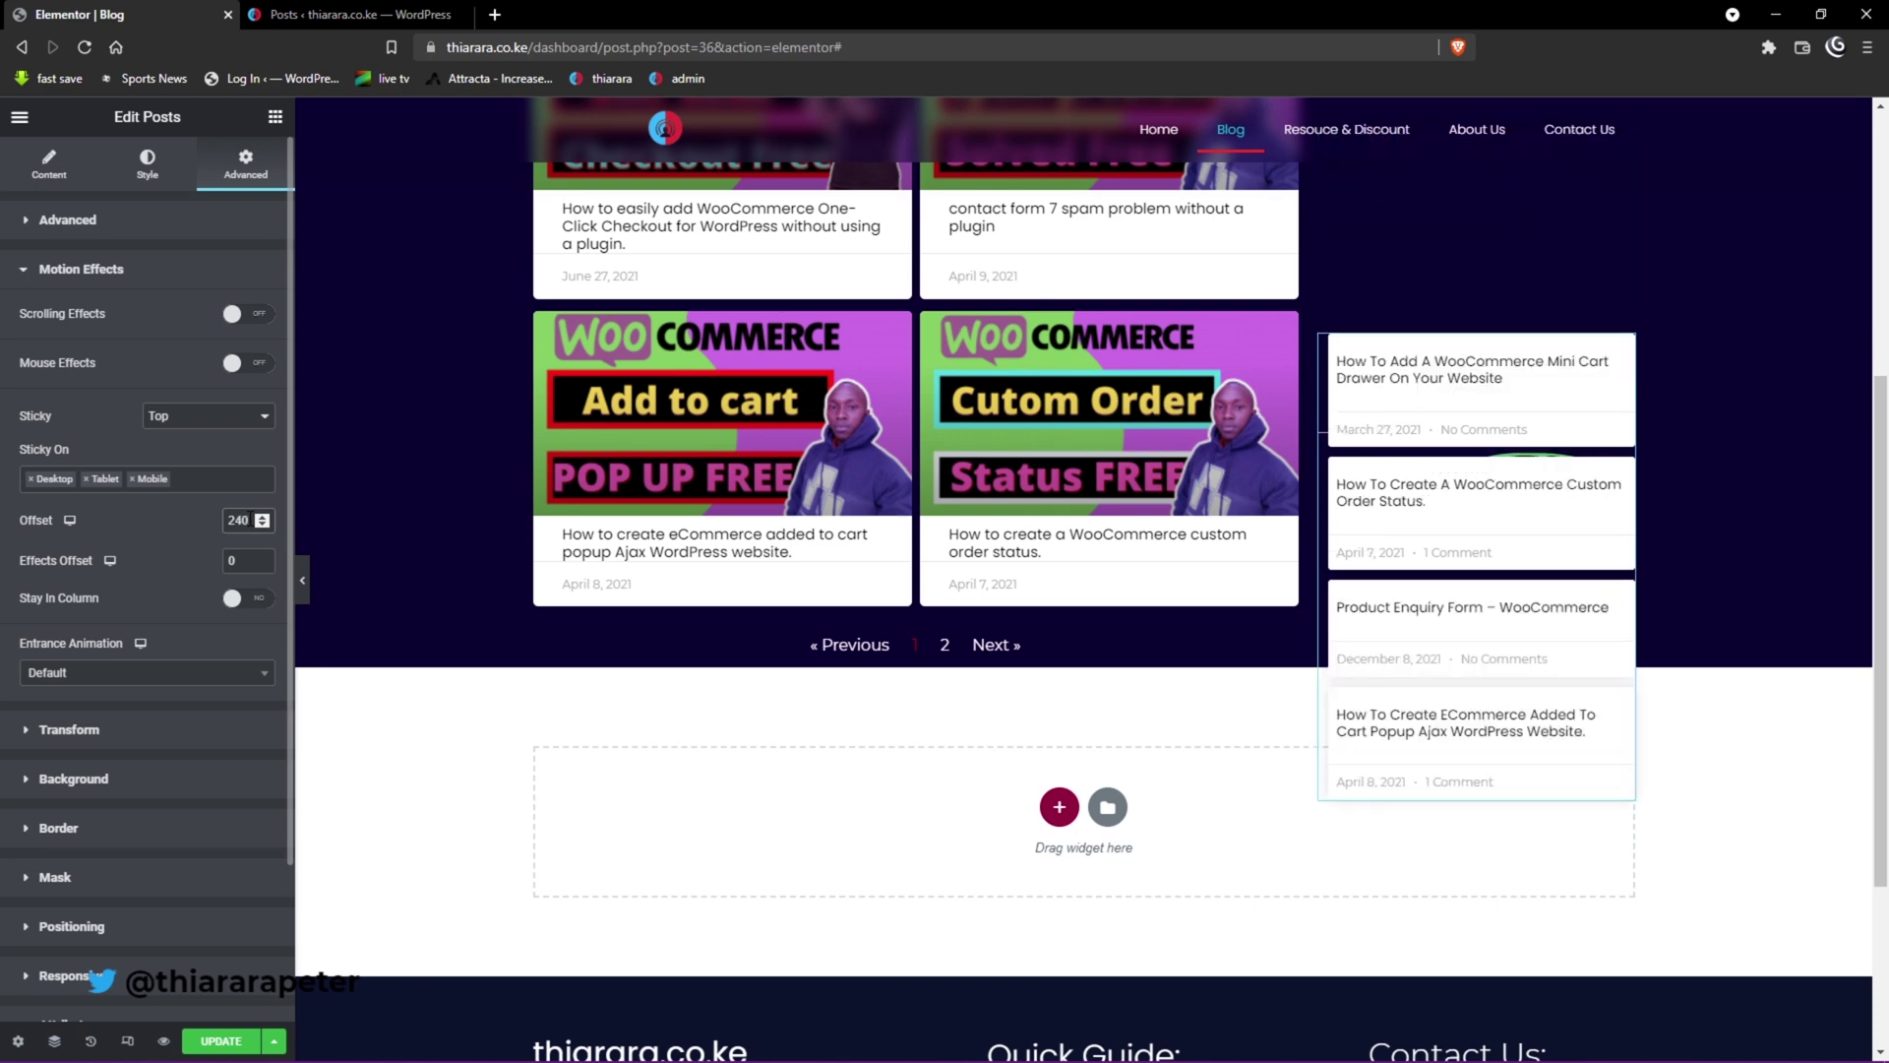
{"action": "scroll", "coordinate": [1128, 628], "scroll_direction": "down", "scroll_amount": 3}
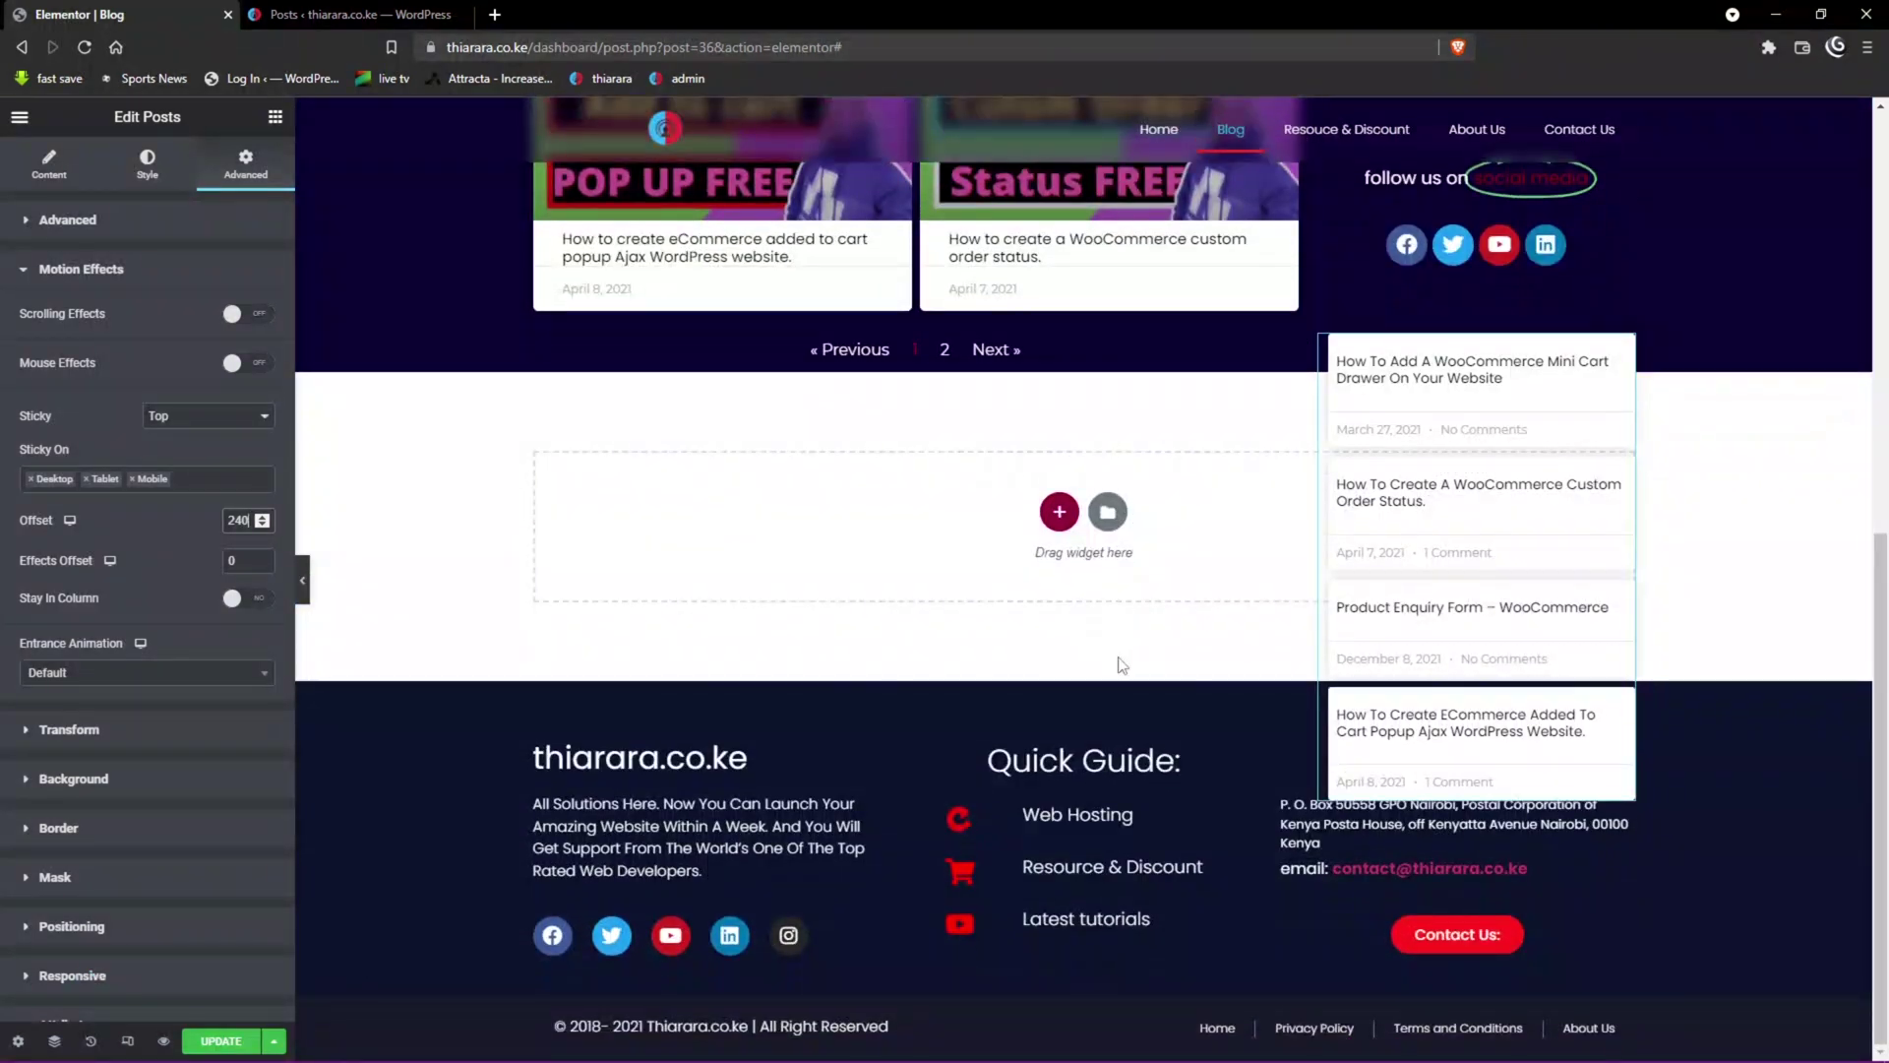
{"action": "scroll", "coordinate": [1122, 664], "scroll_direction": "up", "scroll_amount": 8}
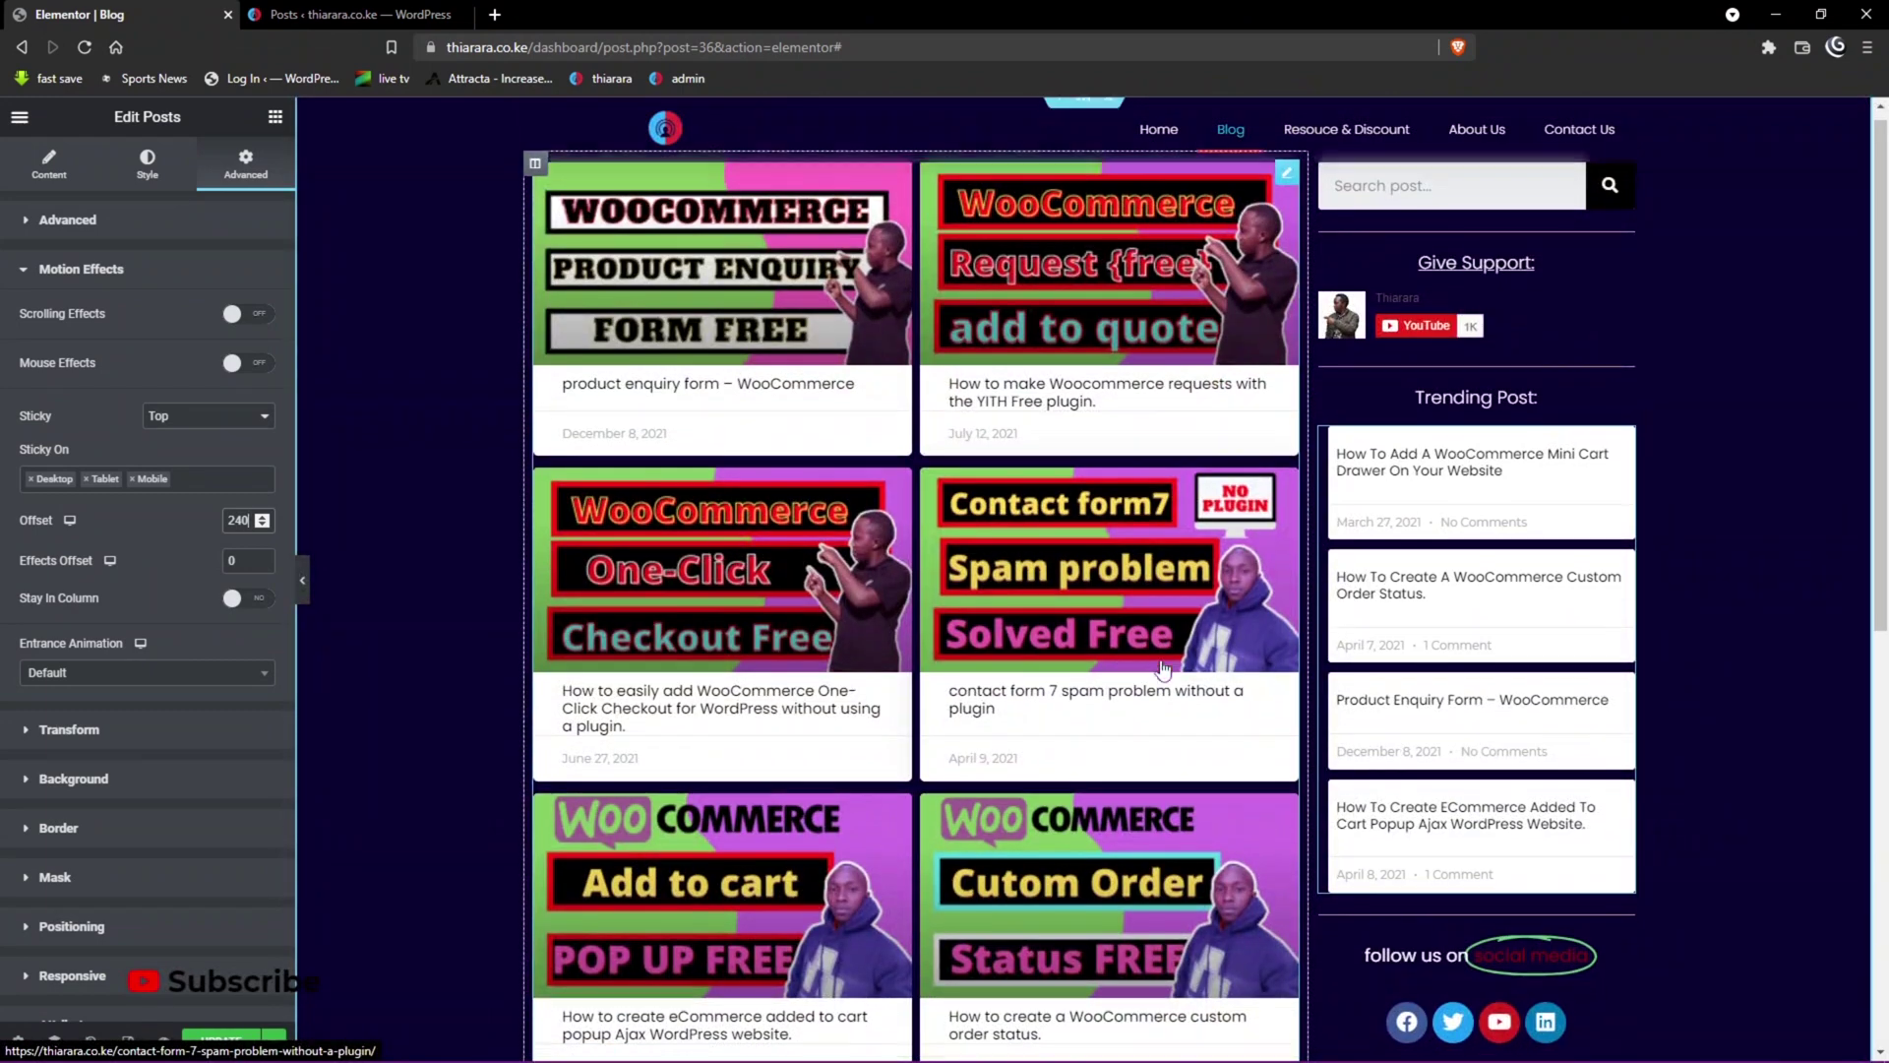
{"action": "scroll", "coordinate": [1161, 668], "scroll_direction": "down", "scroll_amount": 7}
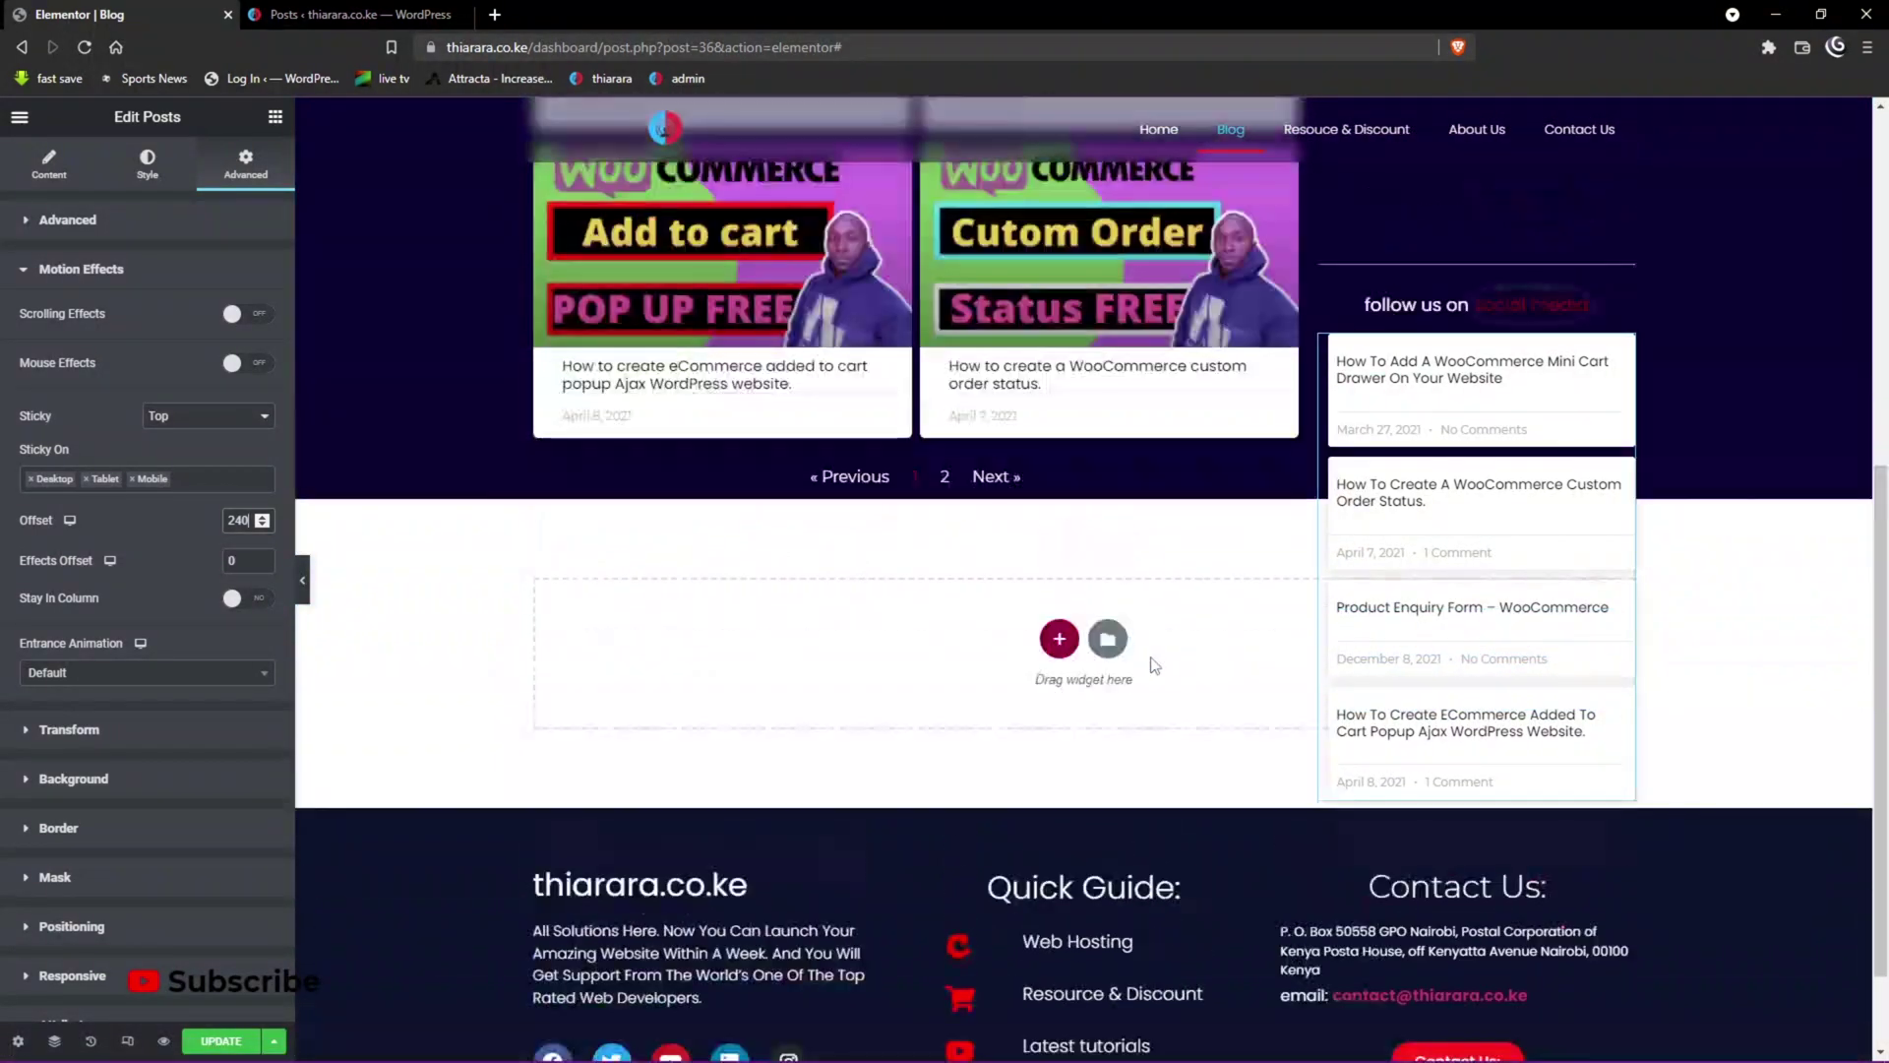
{"action": "scroll", "coordinate": [1154, 665], "scroll_direction": "up", "scroll_amount": 7}
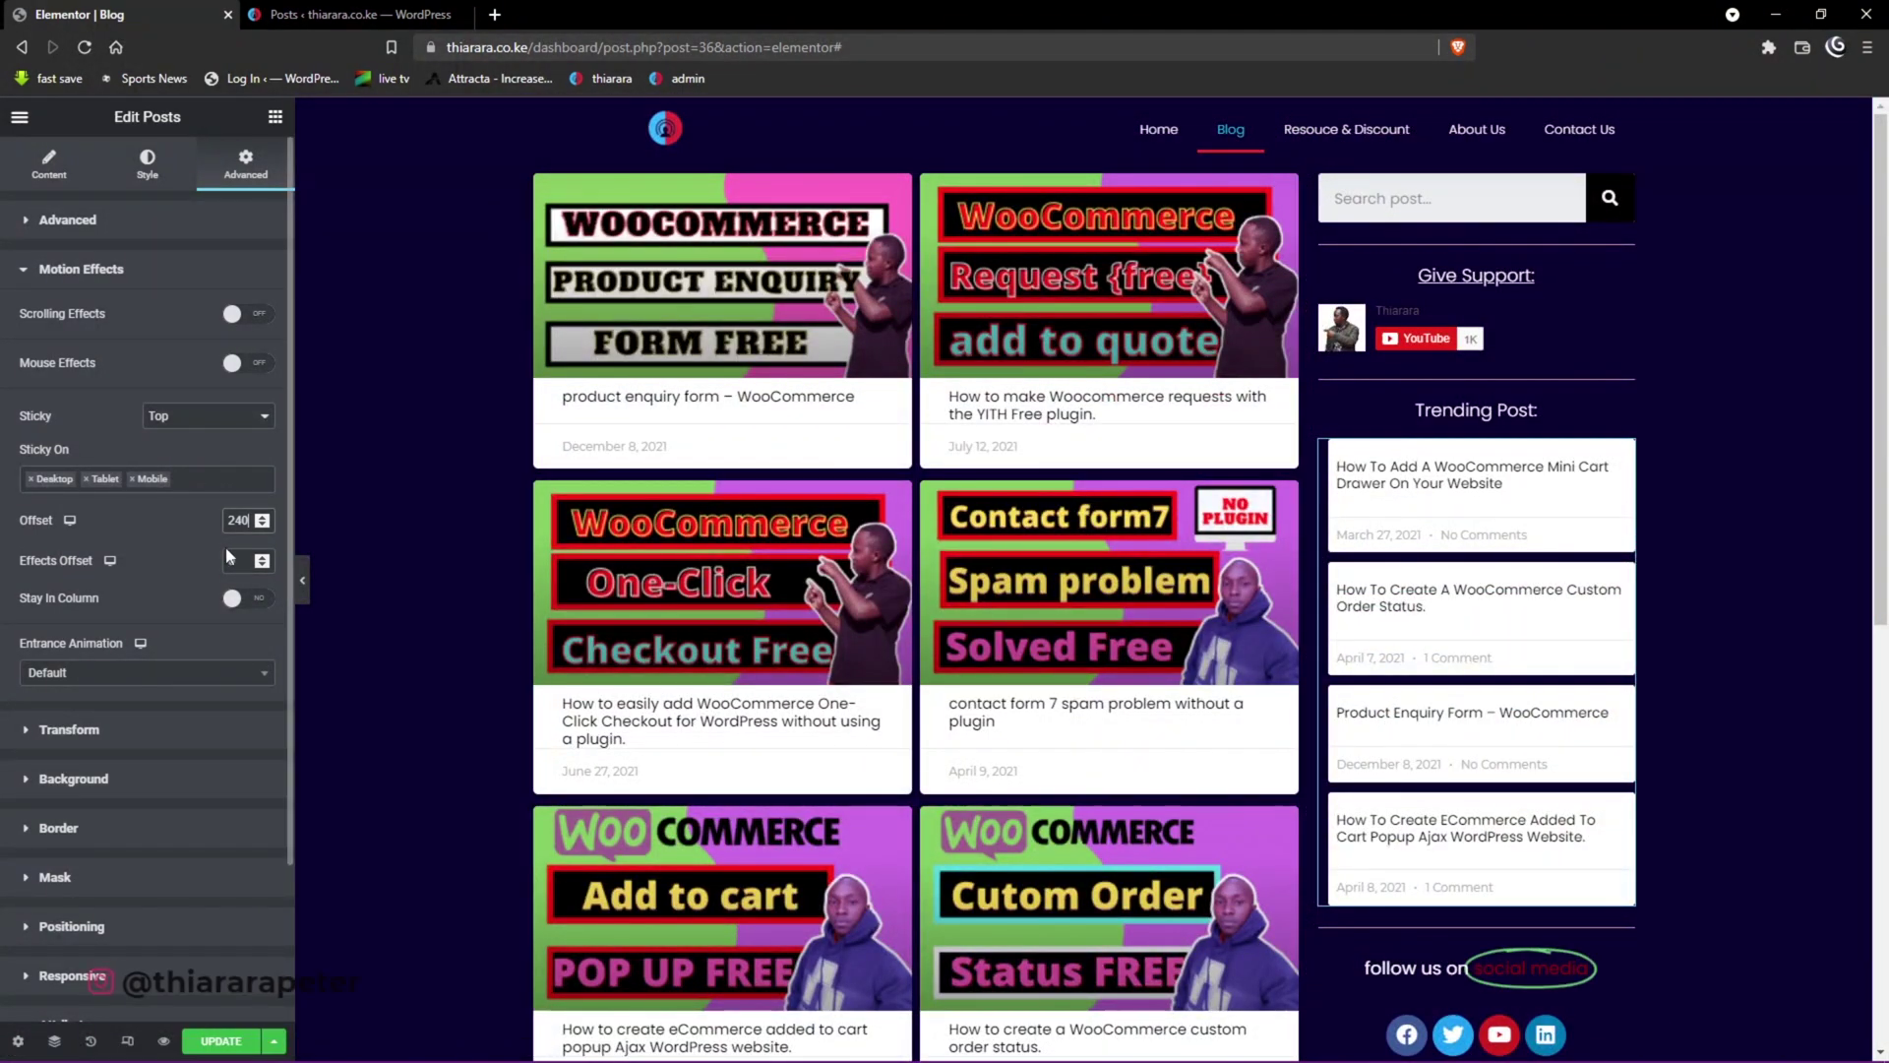
Set the posts widget's sticky Offset to 100 and check the list's position below the header.
{"action": "type", "text": "100"}
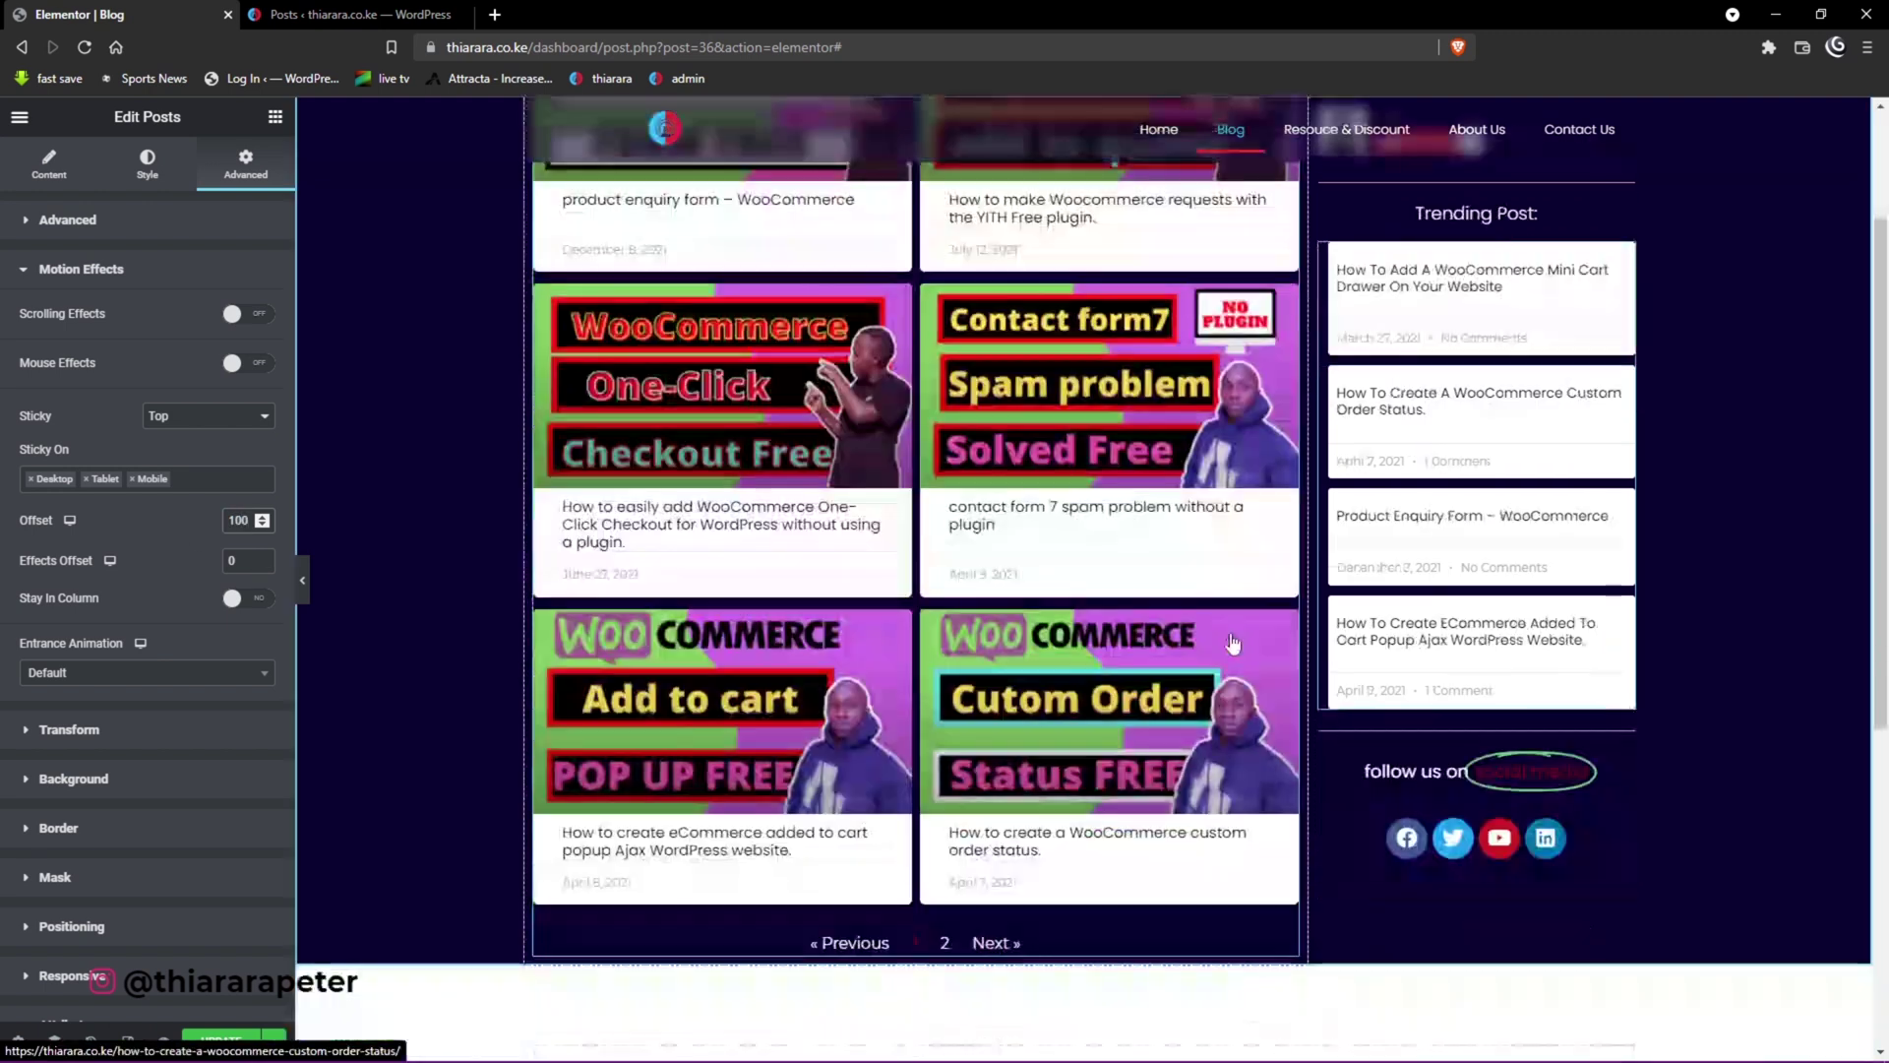
{"action": "scroll", "coordinate": [1340, 414], "scroll_direction": "down", "scroll_amount": 5}
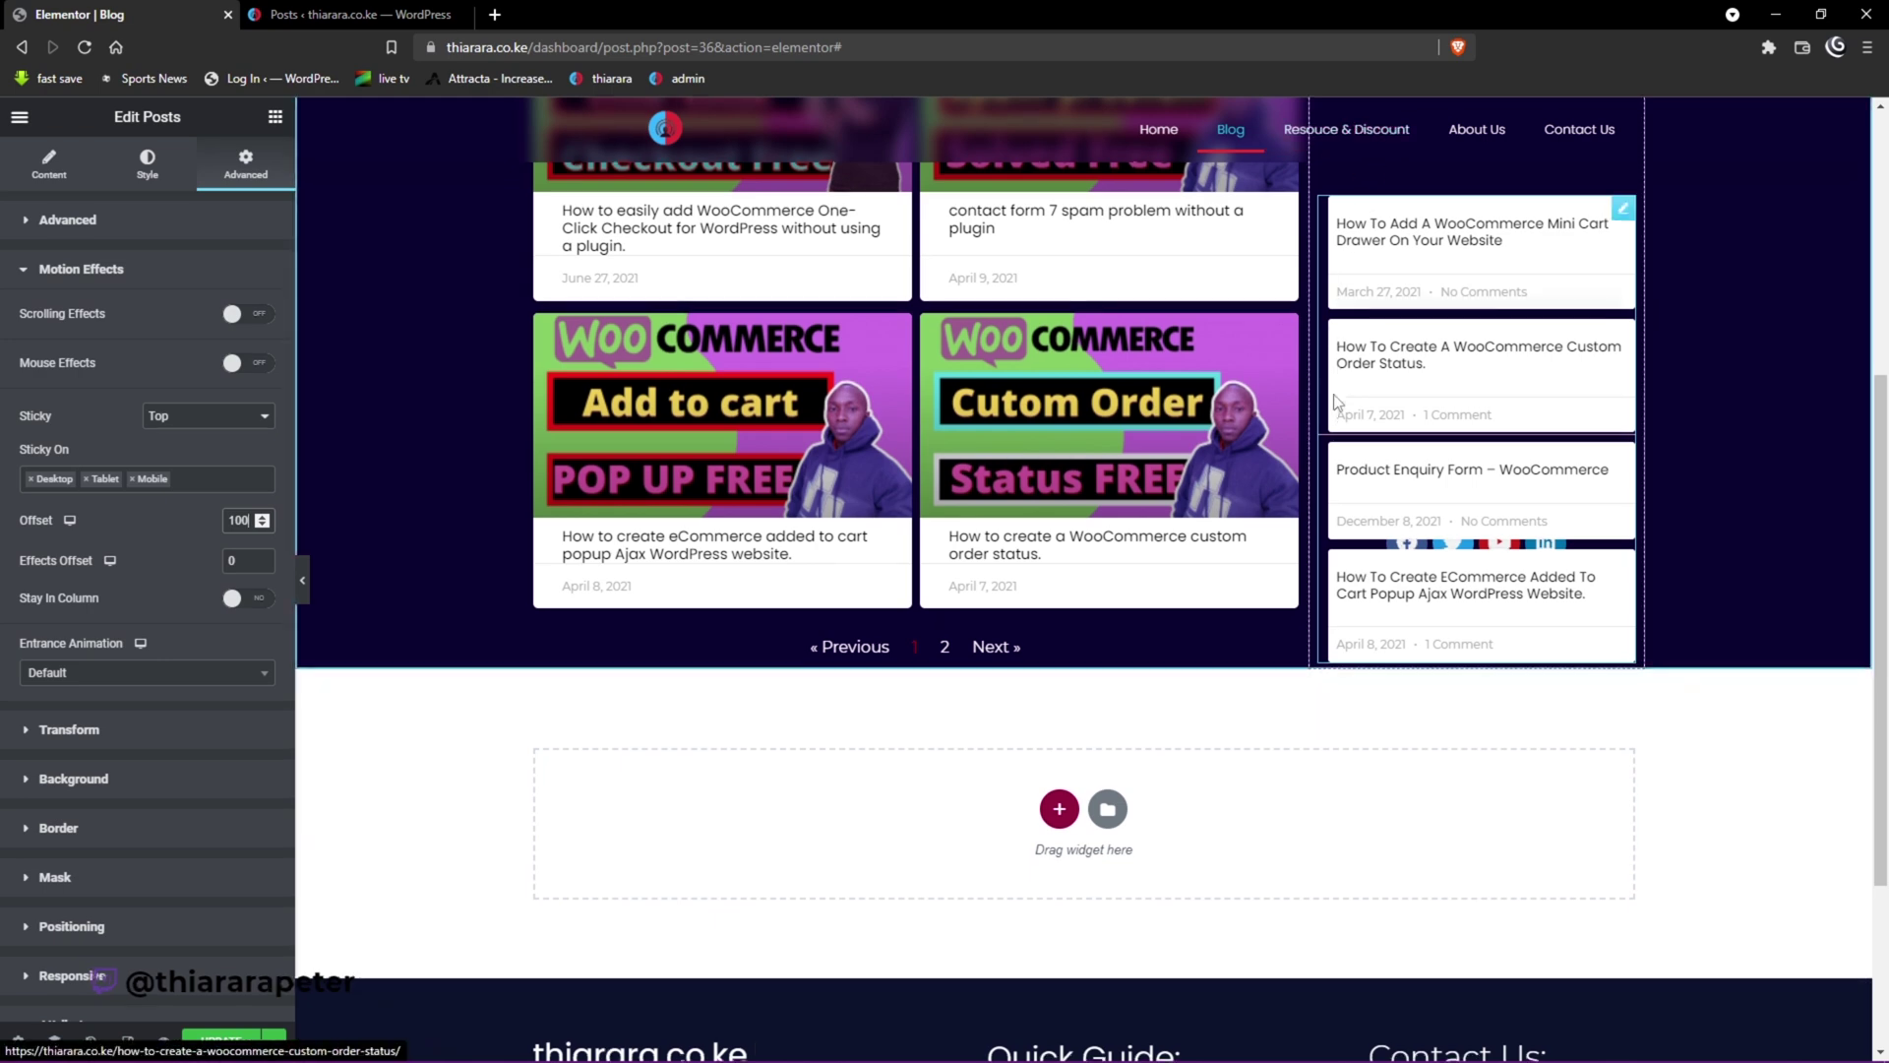
{"action": "scroll", "coordinate": [1295, 558], "scroll_direction": "down", "scroll_amount": 3}
{"action": "scroll", "coordinate": [1295, 557], "scroll_direction": "up", "scroll_amount": 3}
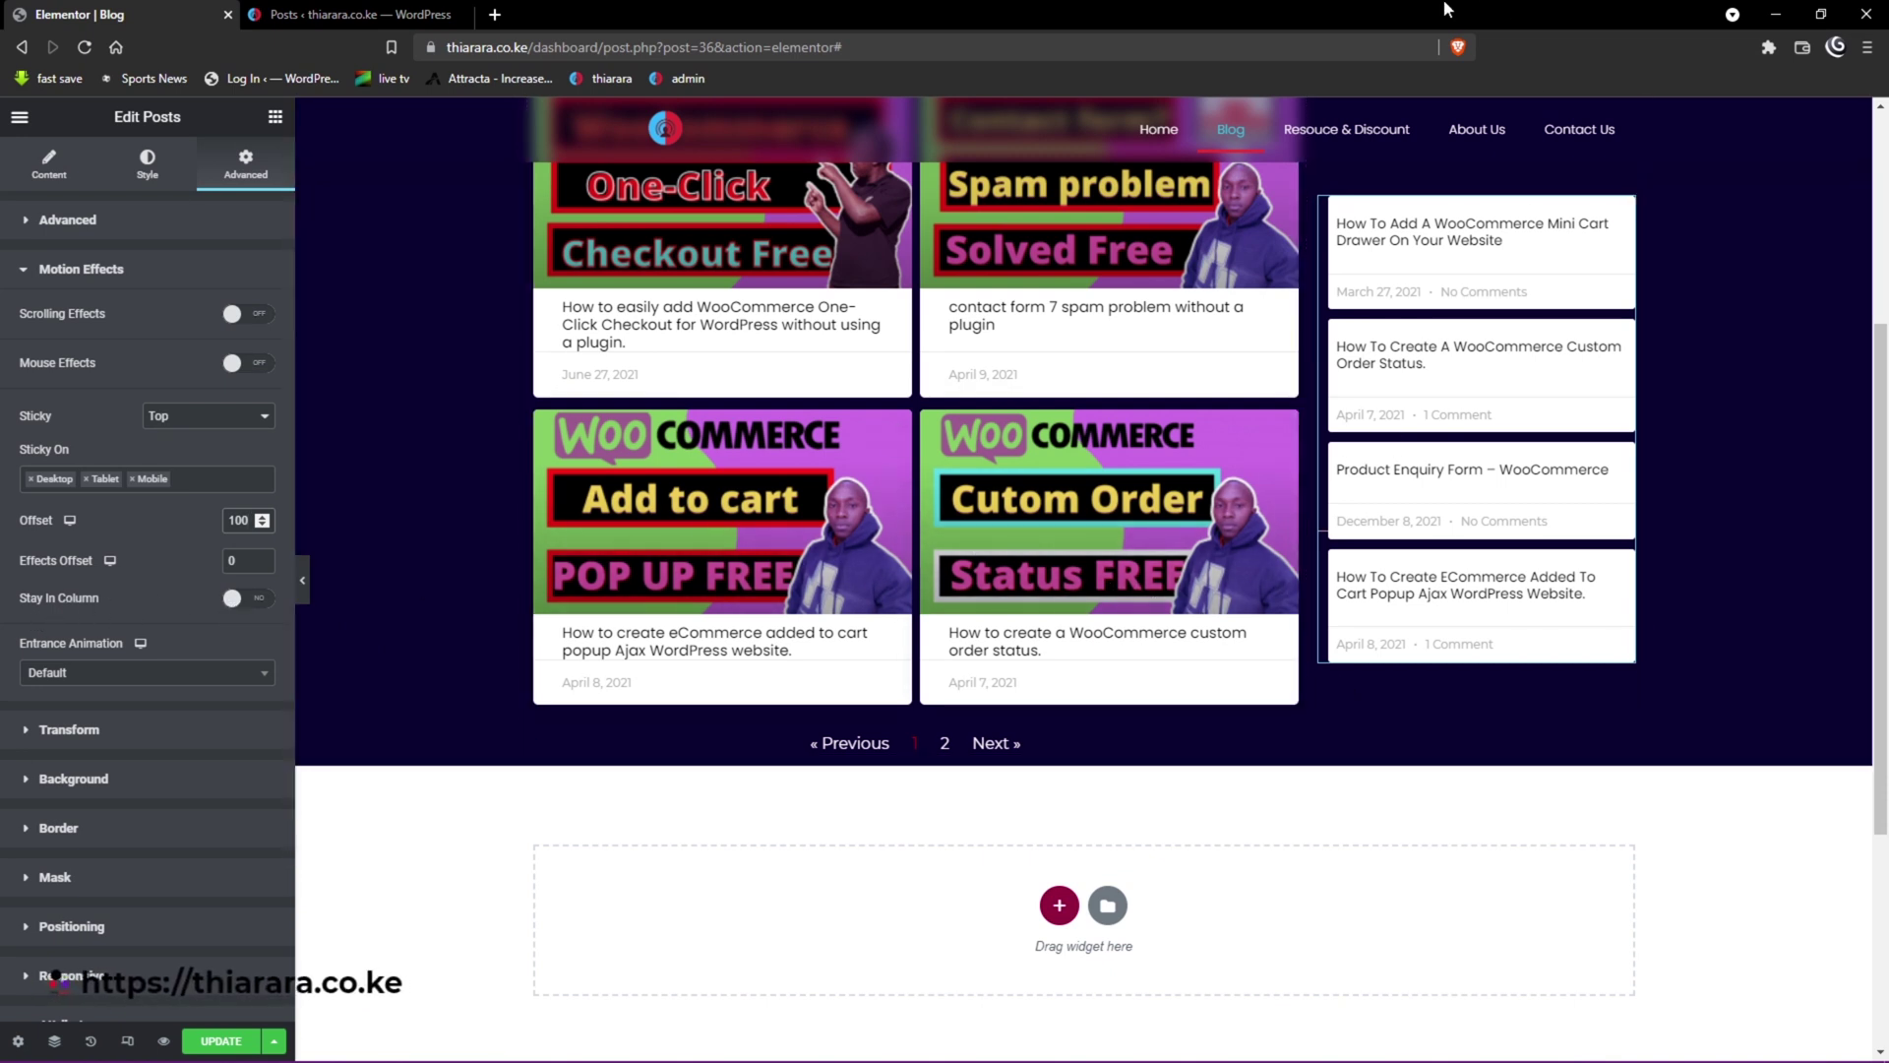
Turn on Stay In Column for the sticky posts widget and check where the list stops on the page.
{"action": "left_click", "coordinate": [246, 598]}
{"action": "left_click_drag", "start_coordinate": [246, 599], "coordinate": [148, 116]}
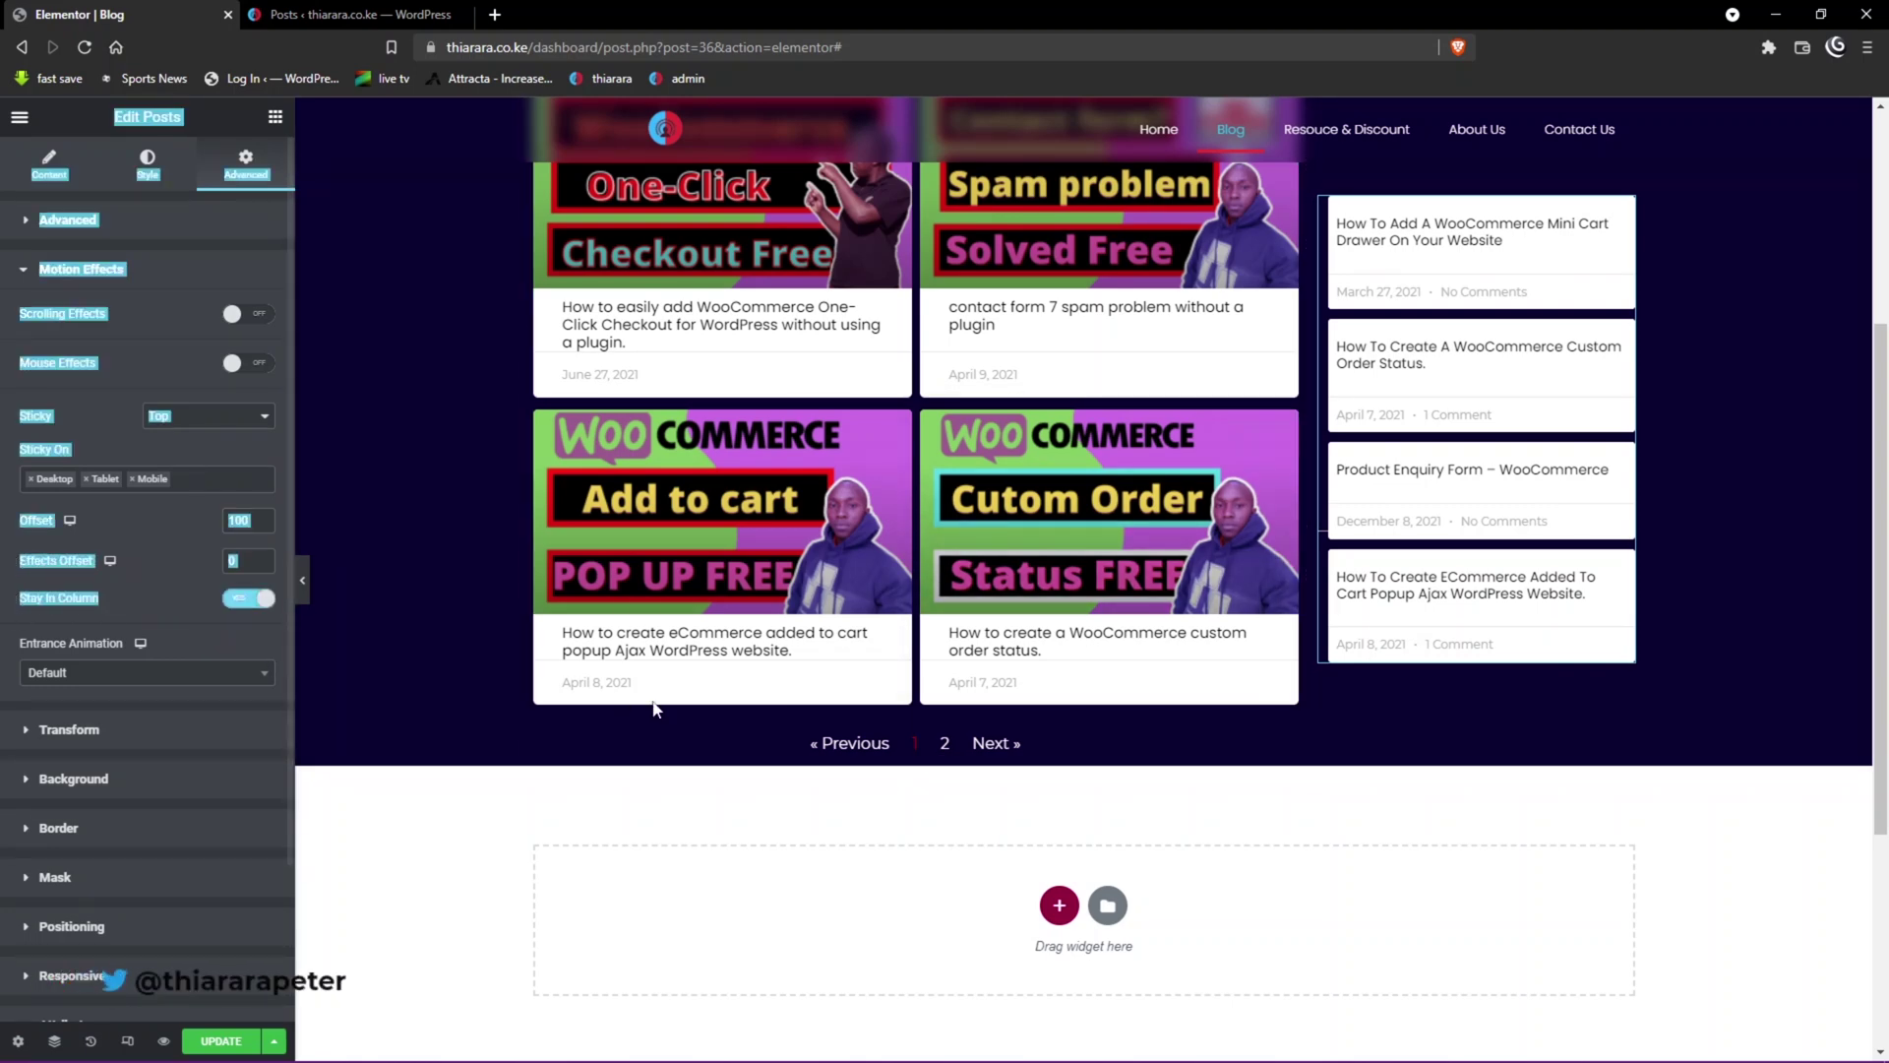
{"action": "scroll", "coordinate": [1397, 624], "scroll_direction": "down", "scroll_amount": 4}
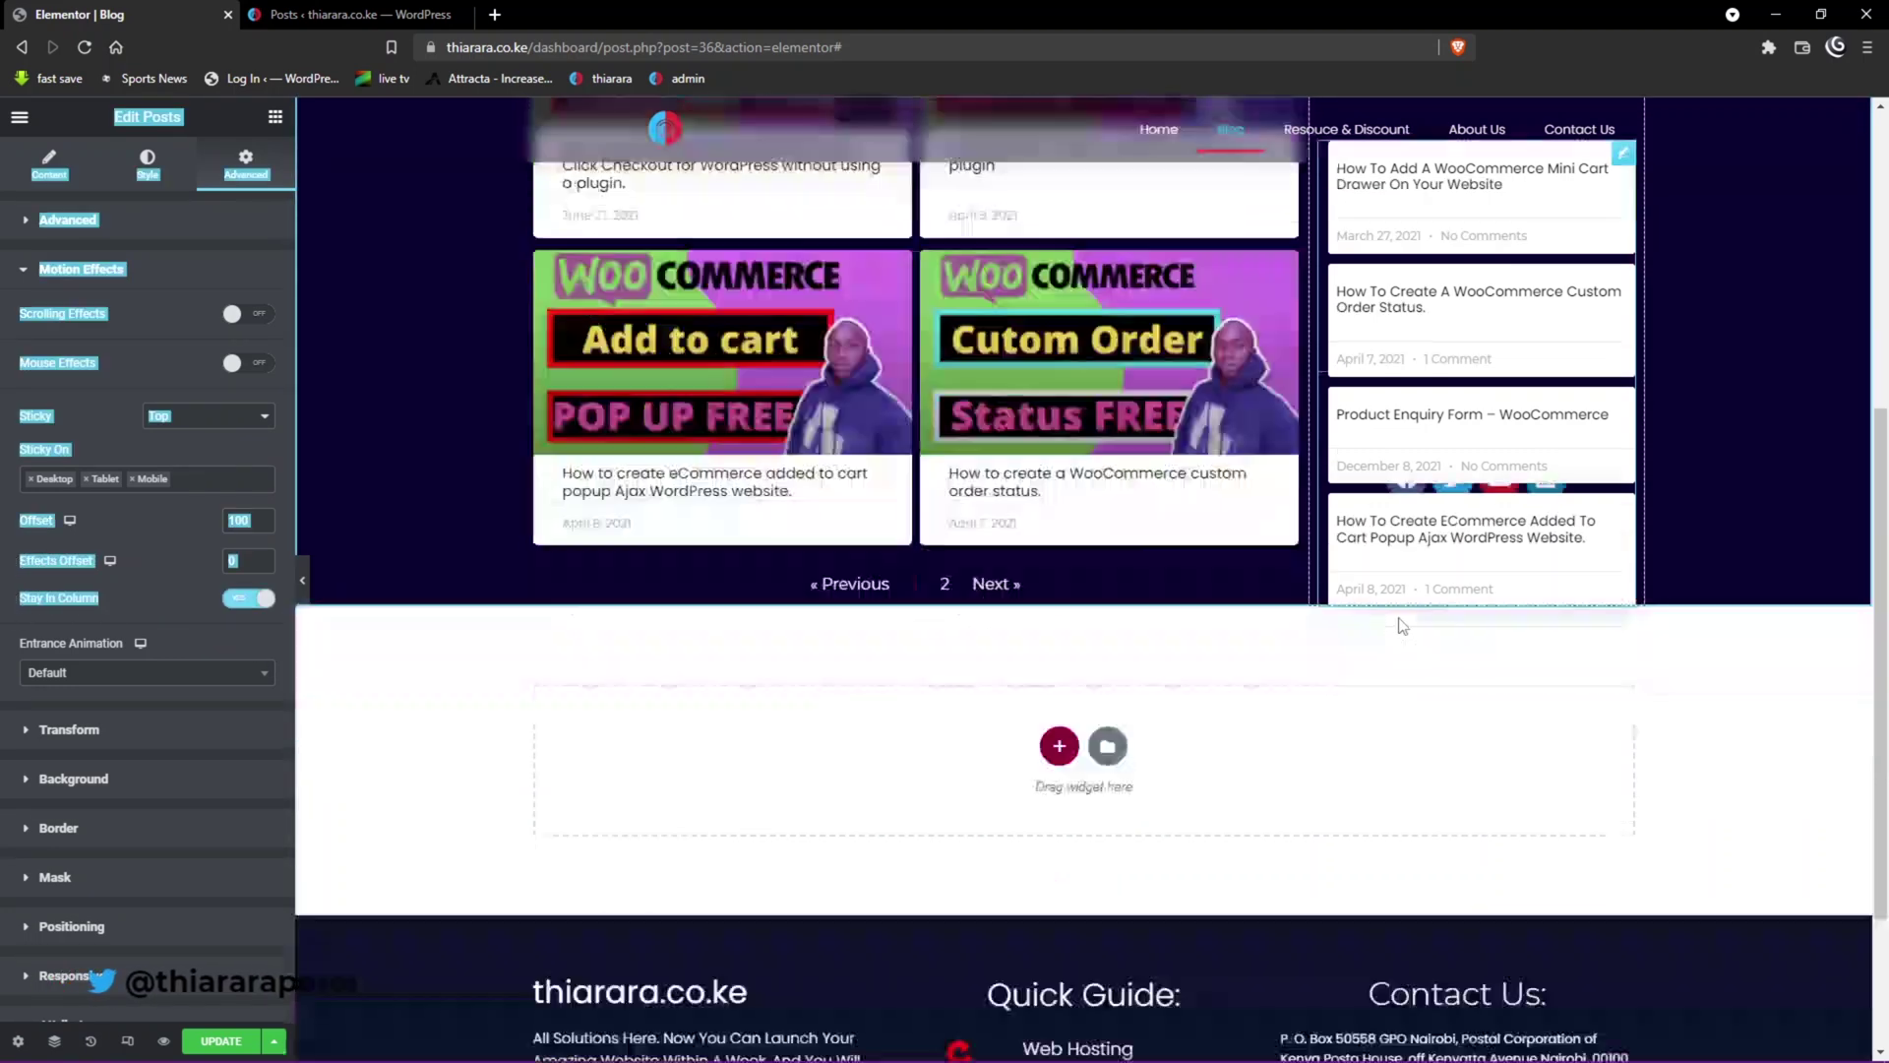
{"action": "scroll", "coordinate": [1347, 646], "scroll_direction": "up", "scroll_amount": 4}
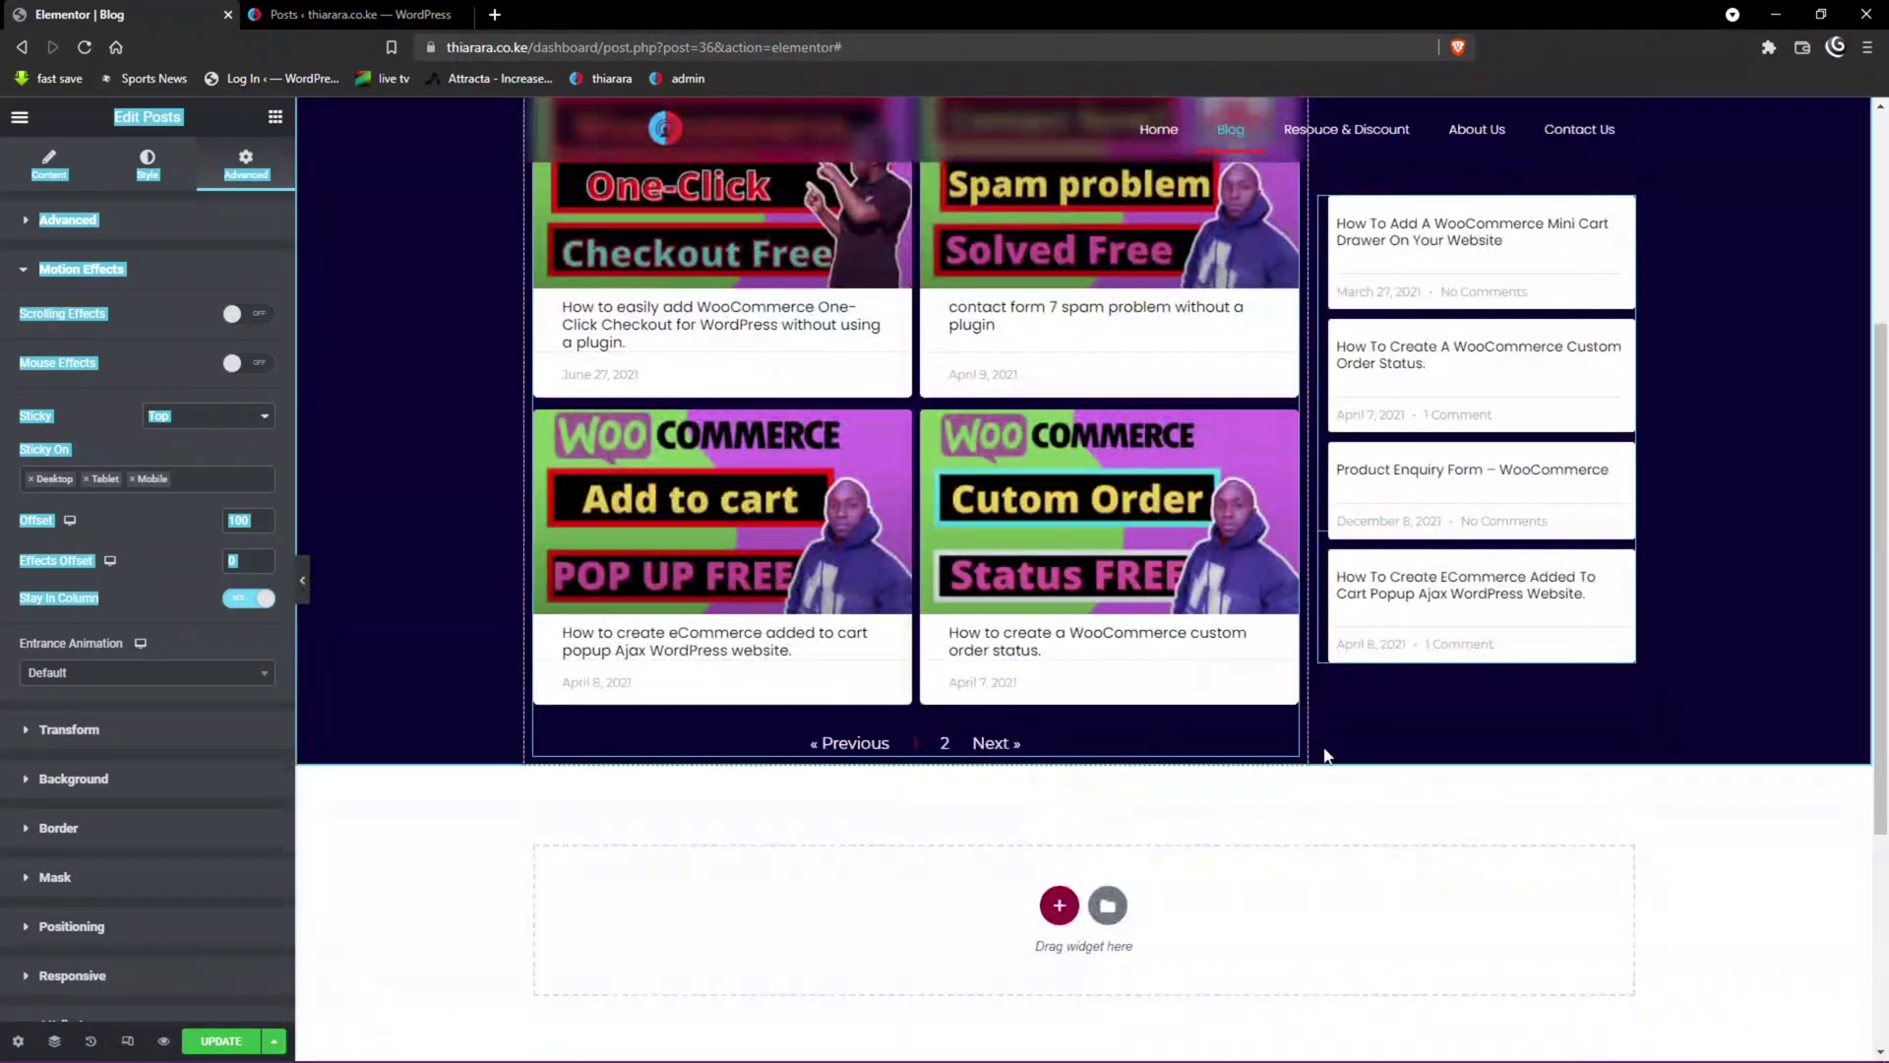
Examine how the sticky post list behaves between the page's footer and top with Stay In Column on.
{"action": "scroll", "coordinate": [1307, 766], "scroll_direction": "down", "scroll_amount": 4}
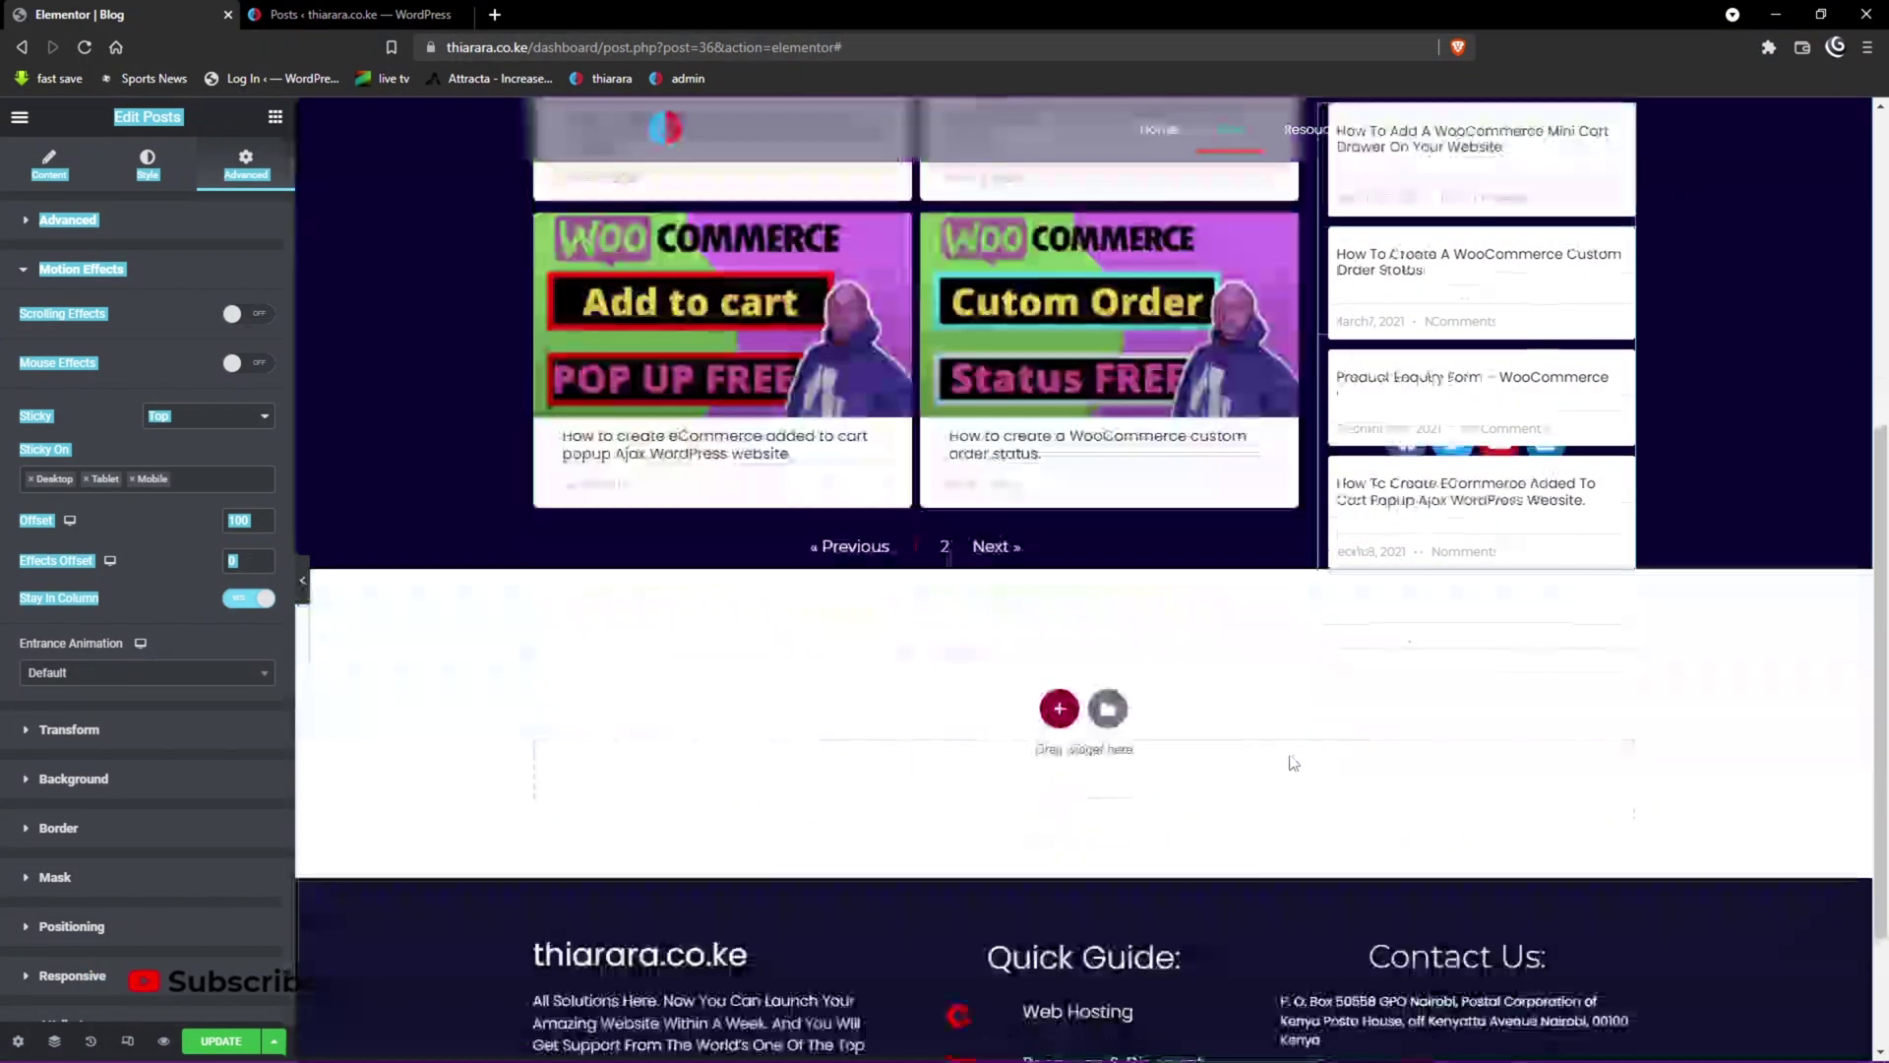
{"action": "scroll", "coordinate": [1320, 669], "scroll_direction": "up", "scroll_amount": 4}
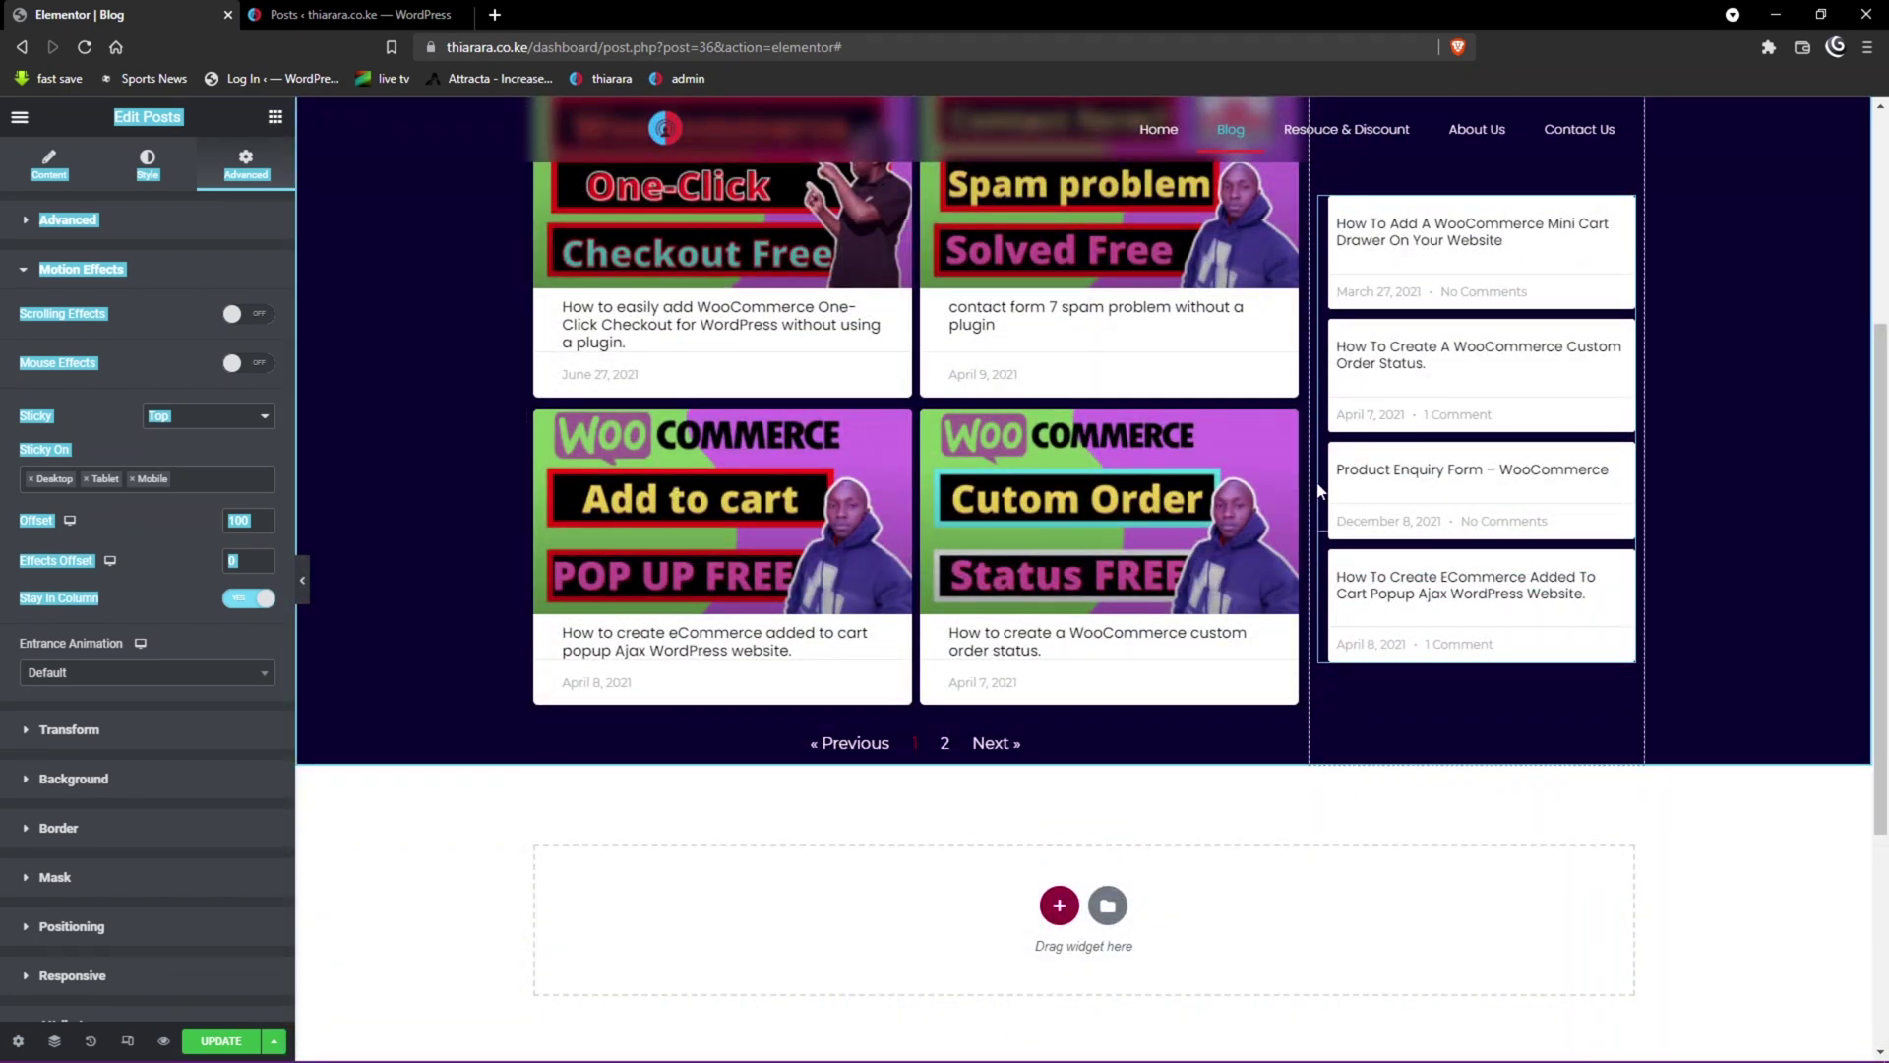
{"action": "scroll", "coordinate": [1324, 497], "scroll_direction": "up", "scroll_amount": 4}
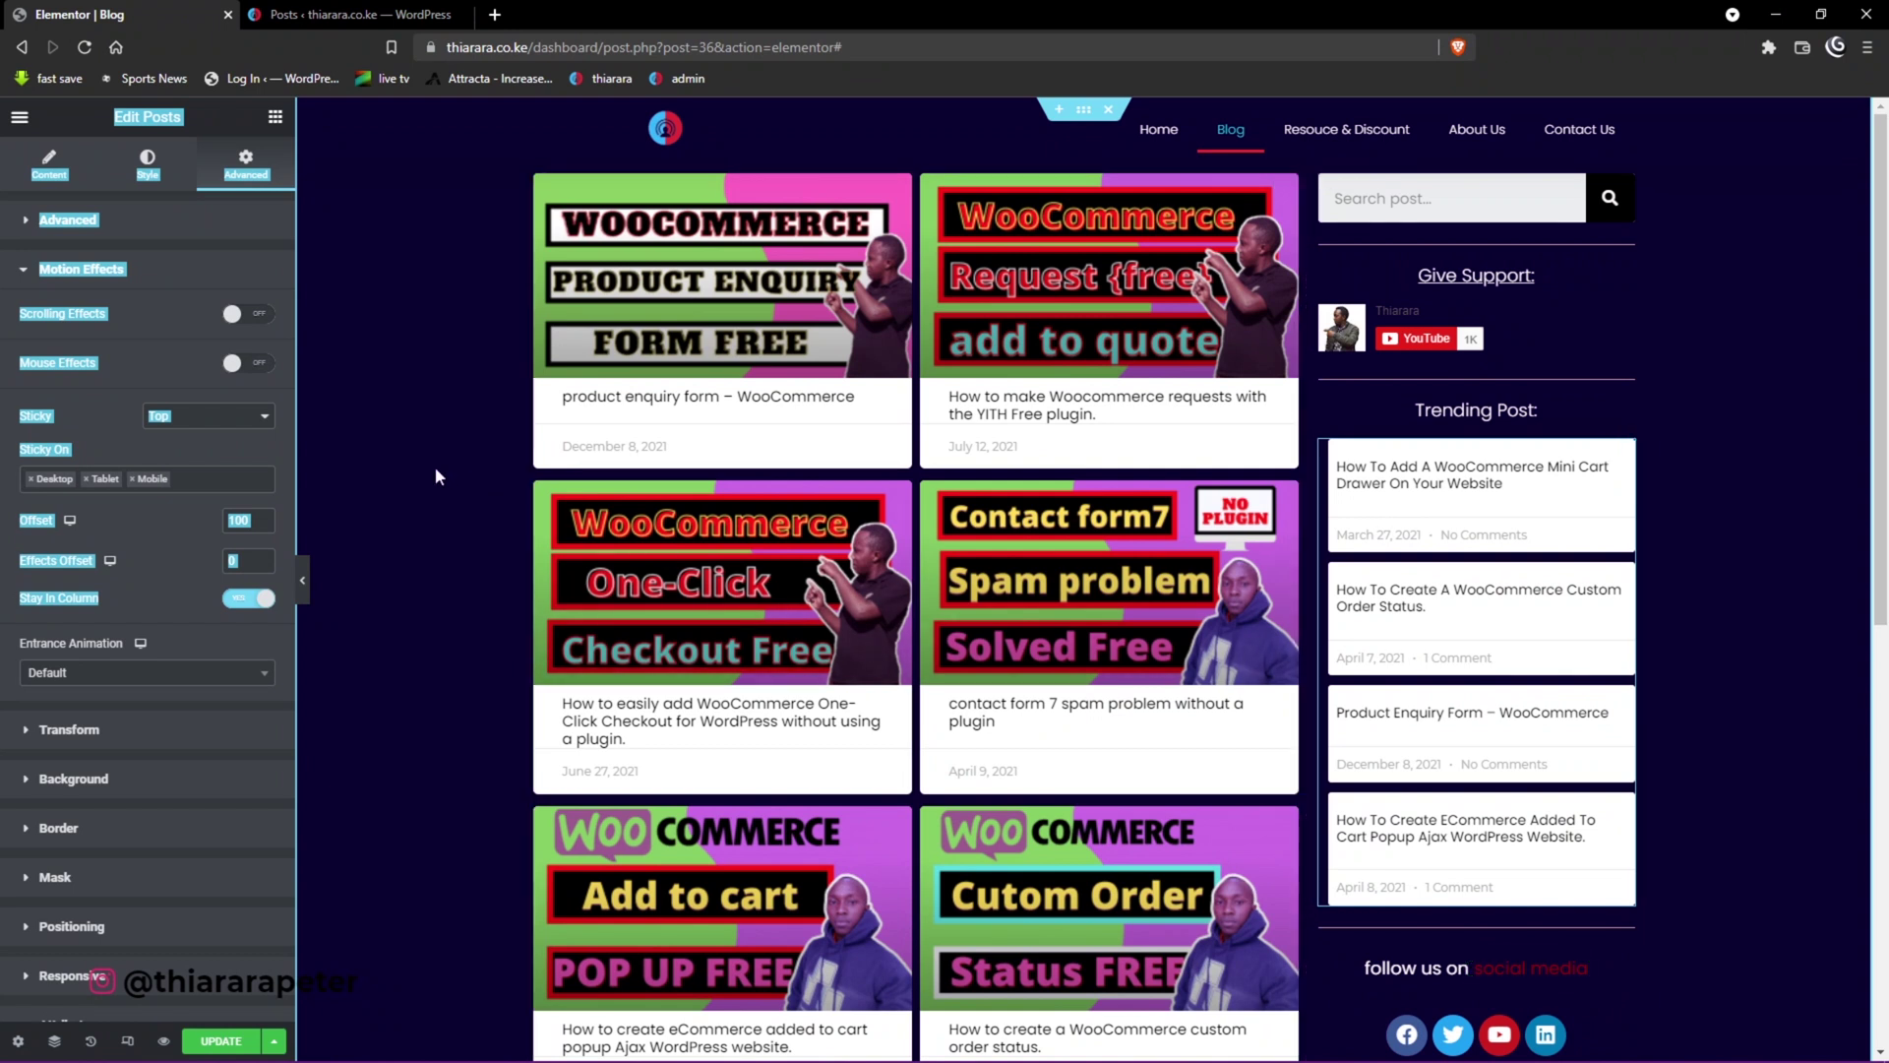
Turn on Scrolling Effects for the posts widget, enable its Rotate effect and check the list's motion along the page.
{"action": "left_click", "coordinate": [198, 264]}
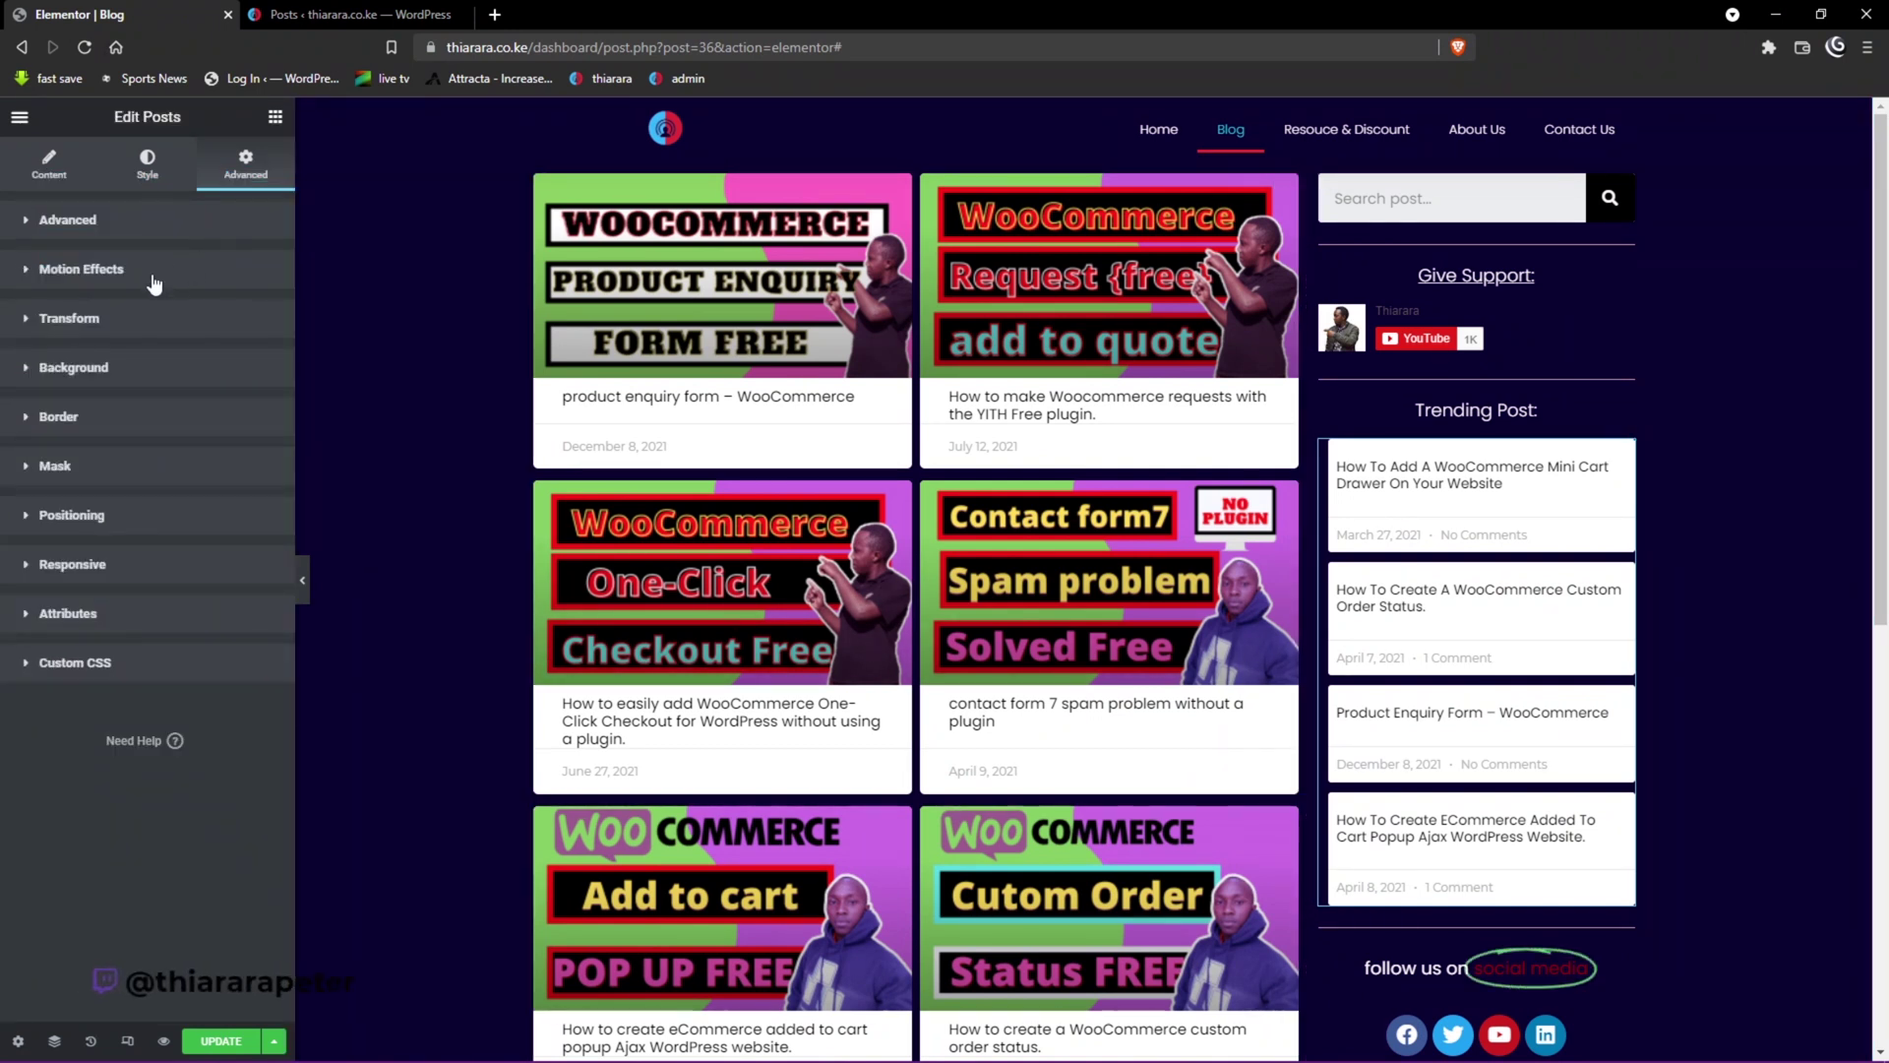
{"action": "left_click", "coordinate": [152, 285]}
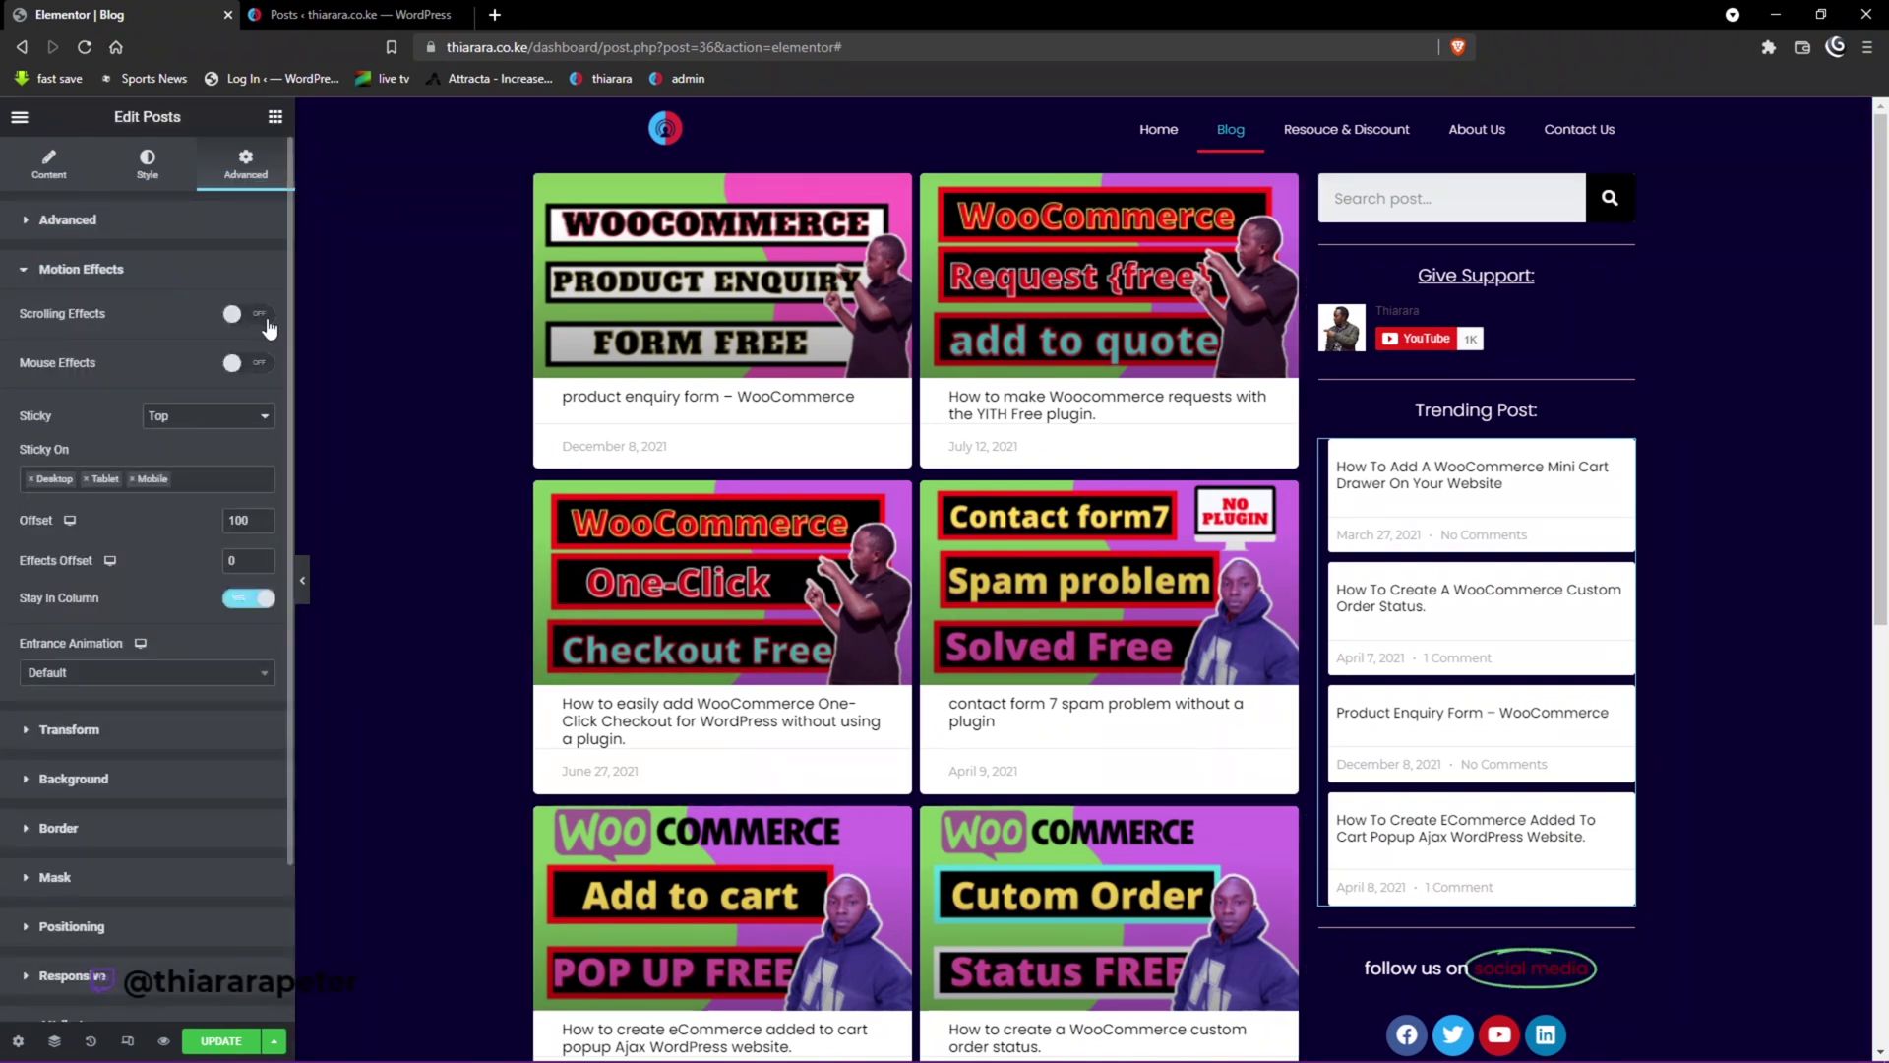
{"action": "left_click", "coordinate": [258, 315]}
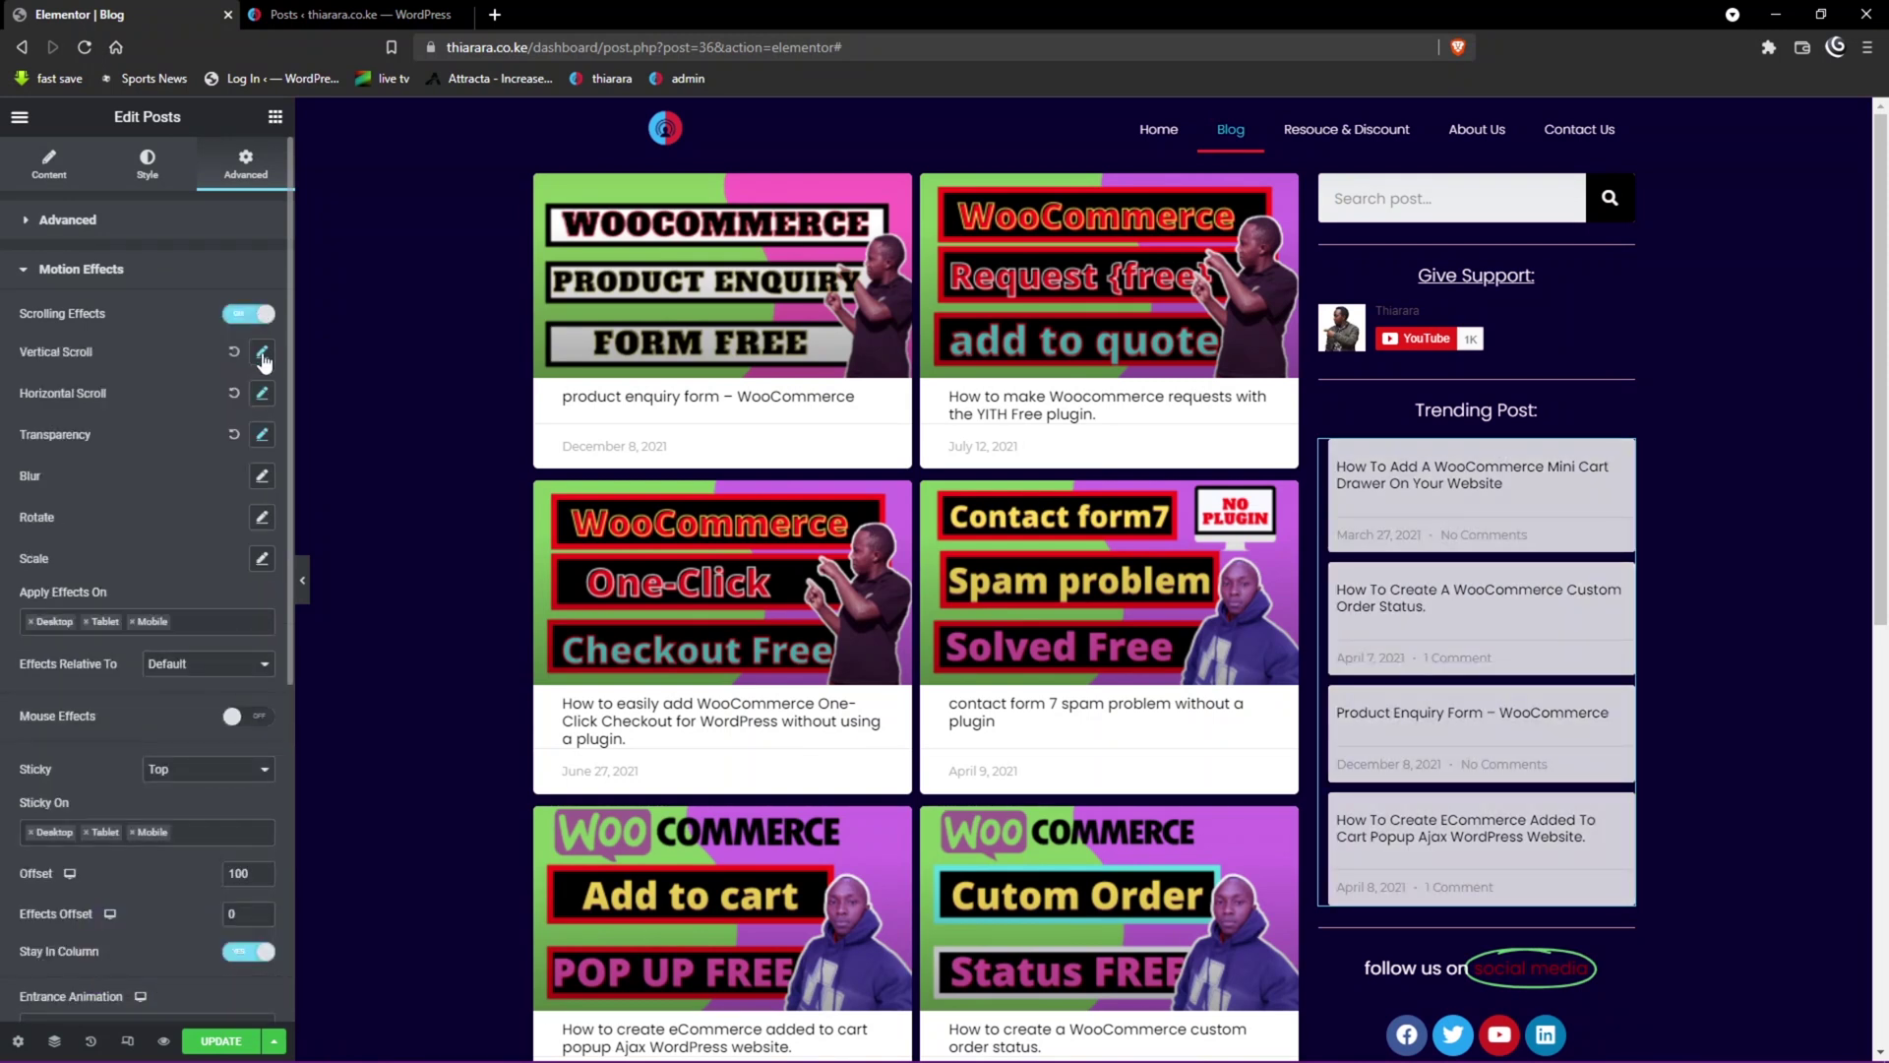
{"action": "left_click", "coordinate": [262, 354]}
{"action": "left_click", "coordinate": [261, 353]}
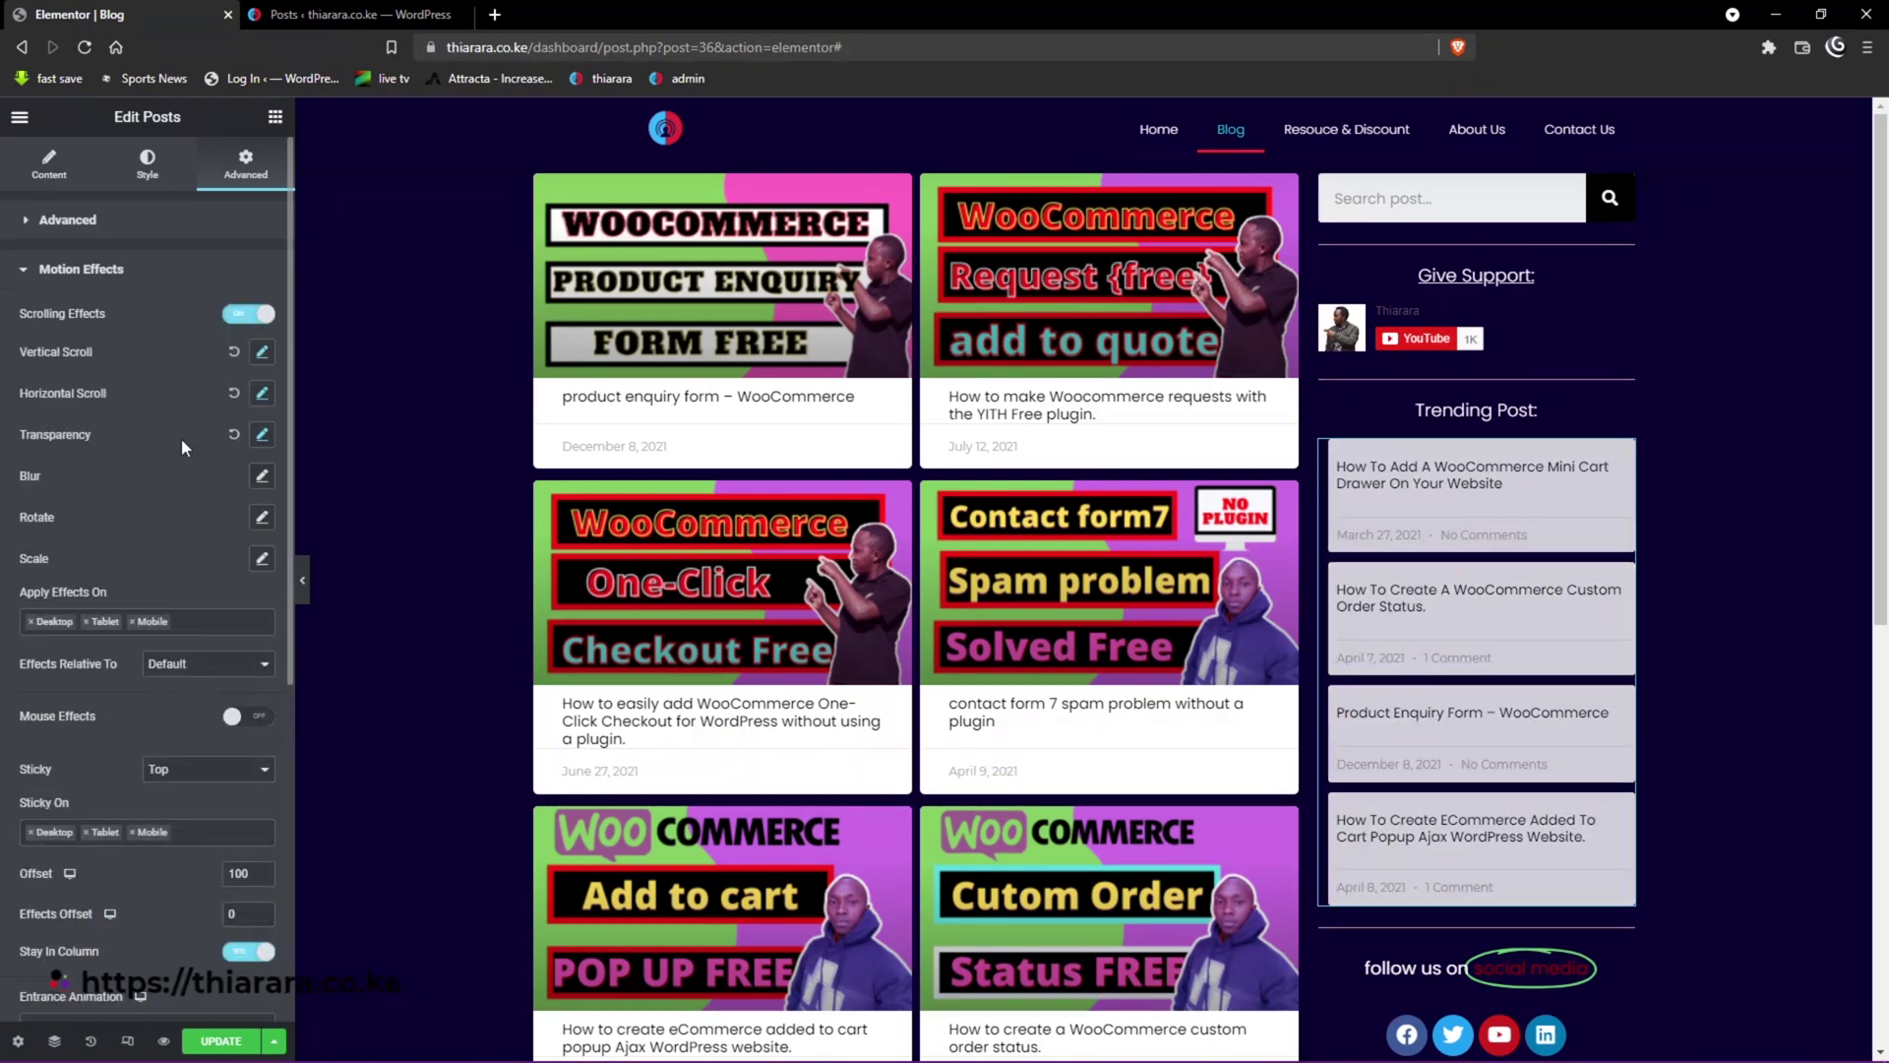
{"action": "left_click", "coordinate": [262, 517]}
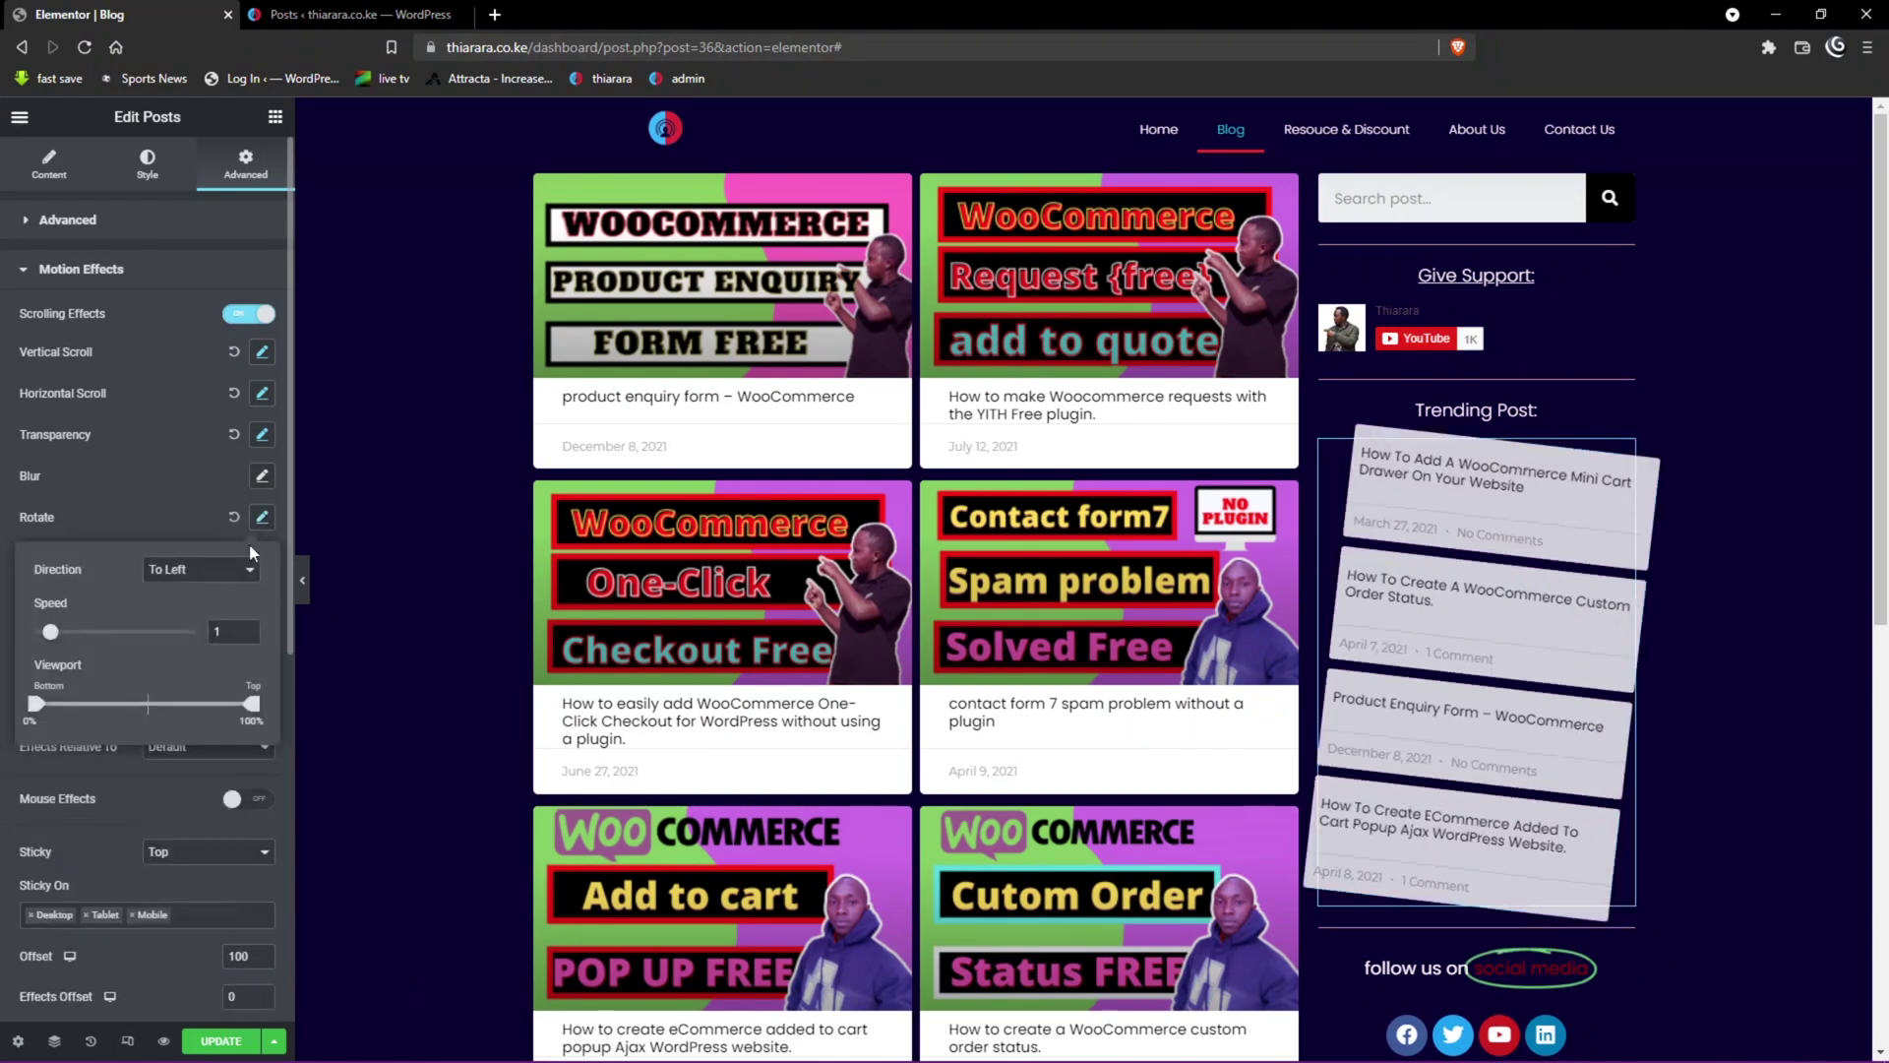
{"action": "scroll", "coordinate": [310, 551], "scroll_direction": "down", "scroll_amount": 3}
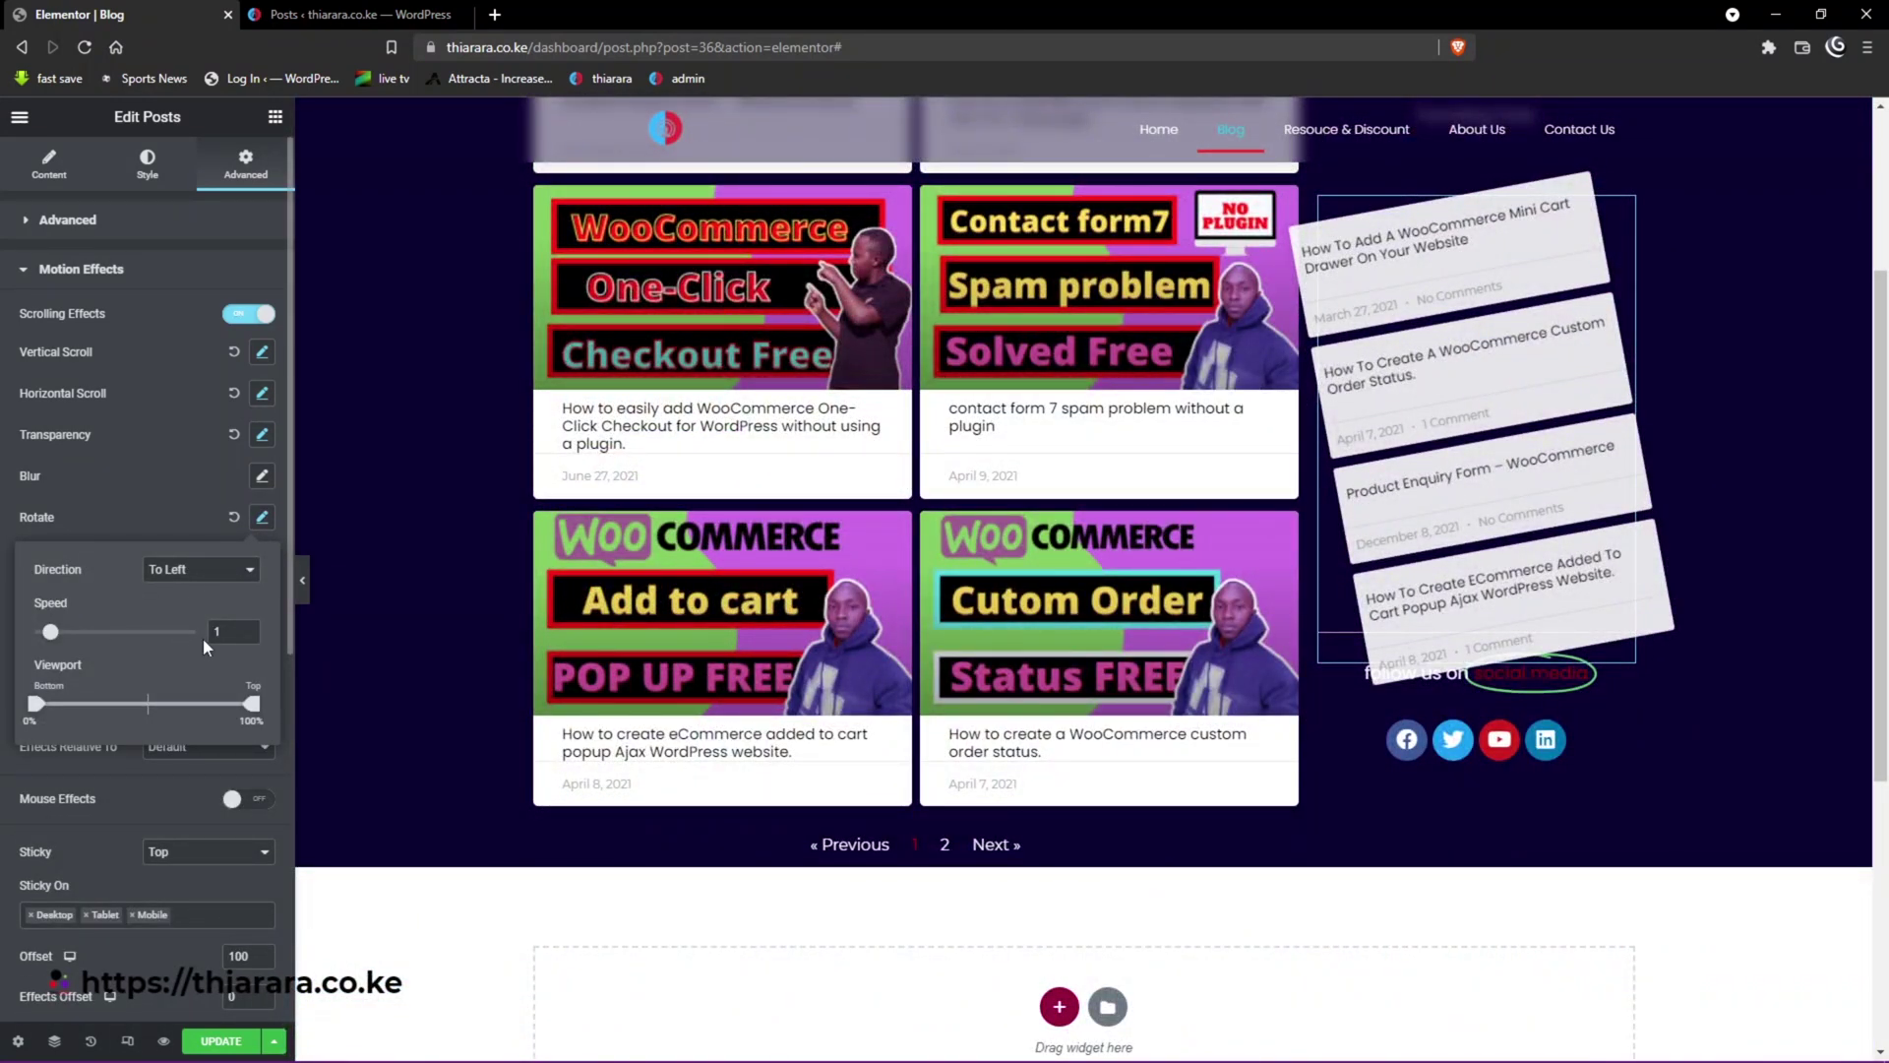
Set the Rotate effect's speed to 5.7 and direction to To Right, and check how the post list turns along the page.
{"action": "left_click_drag", "start_coordinate": [61, 641], "coordinate": [139, 642]}
{"action": "left_click", "coordinate": [197, 568]}
{"action": "left_click", "coordinate": [177, 590]}
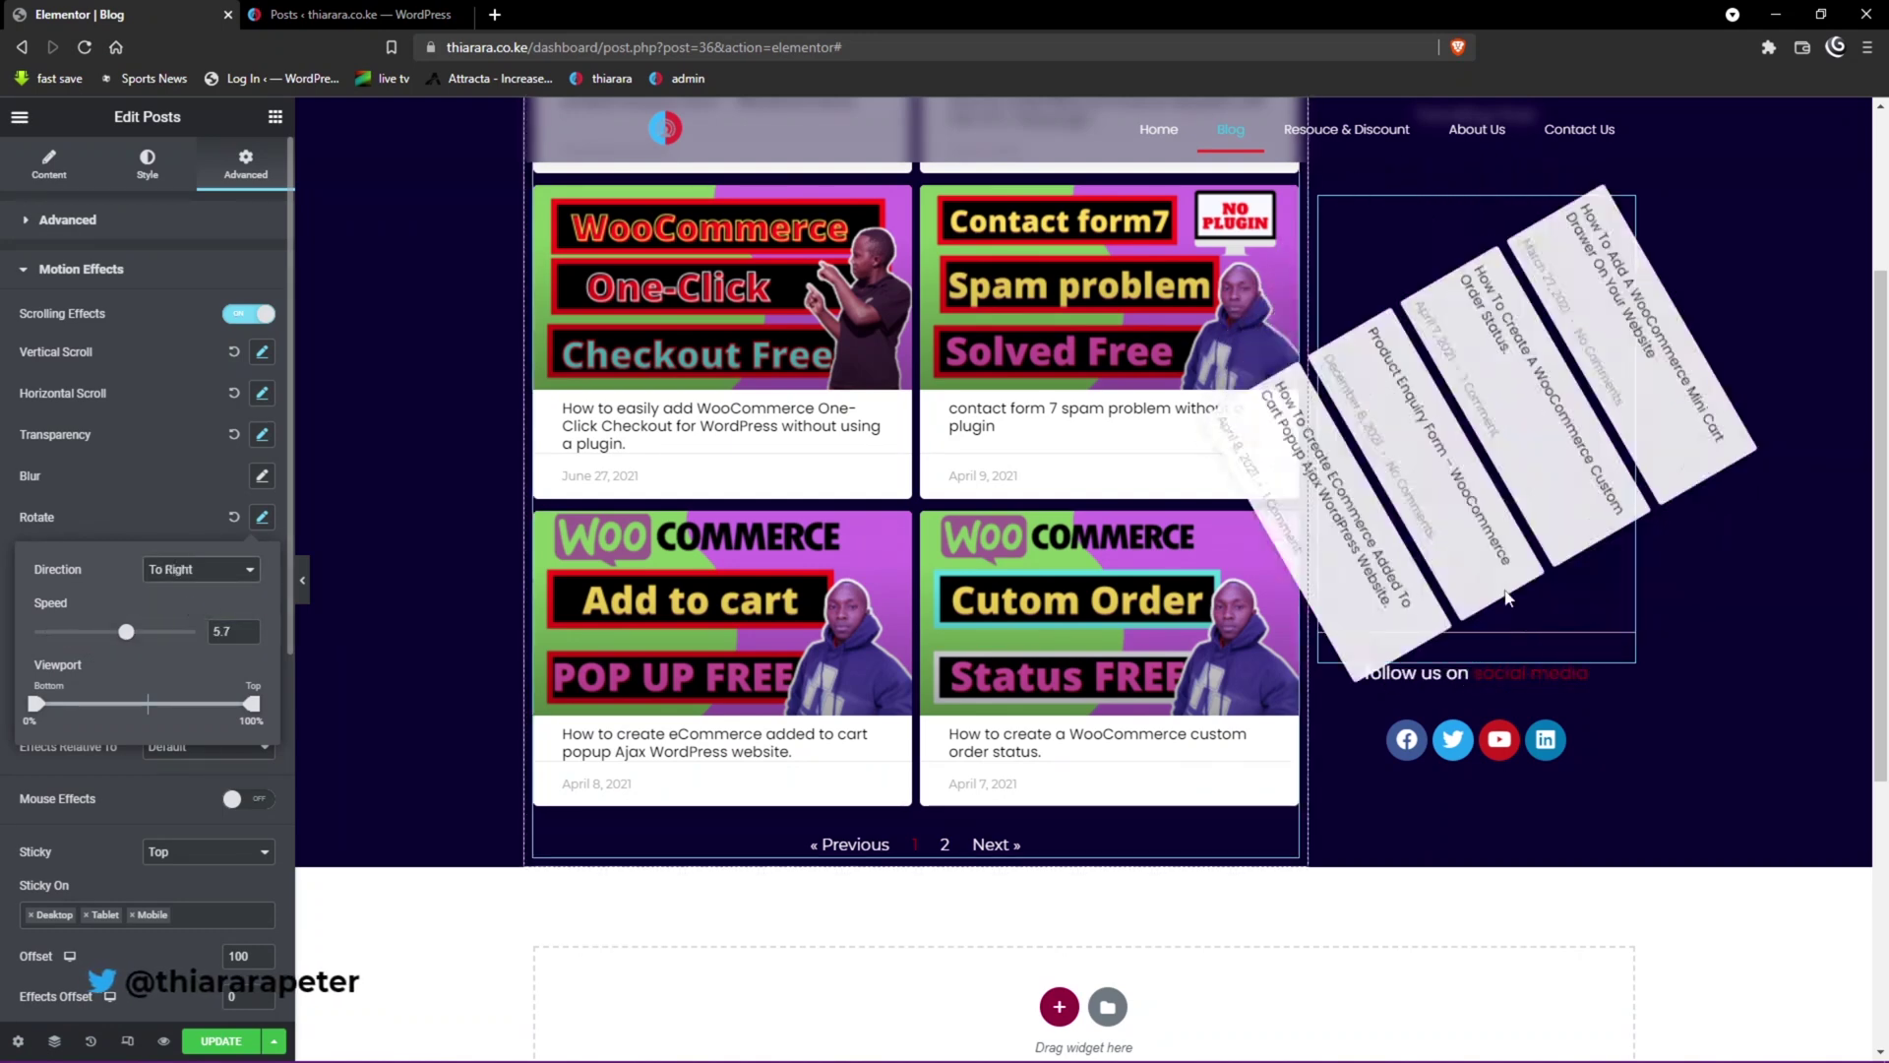
{"action": "scroll", "coordinate": [1532, 594], "scroll_direction": "up", "scroll_amount": 2}
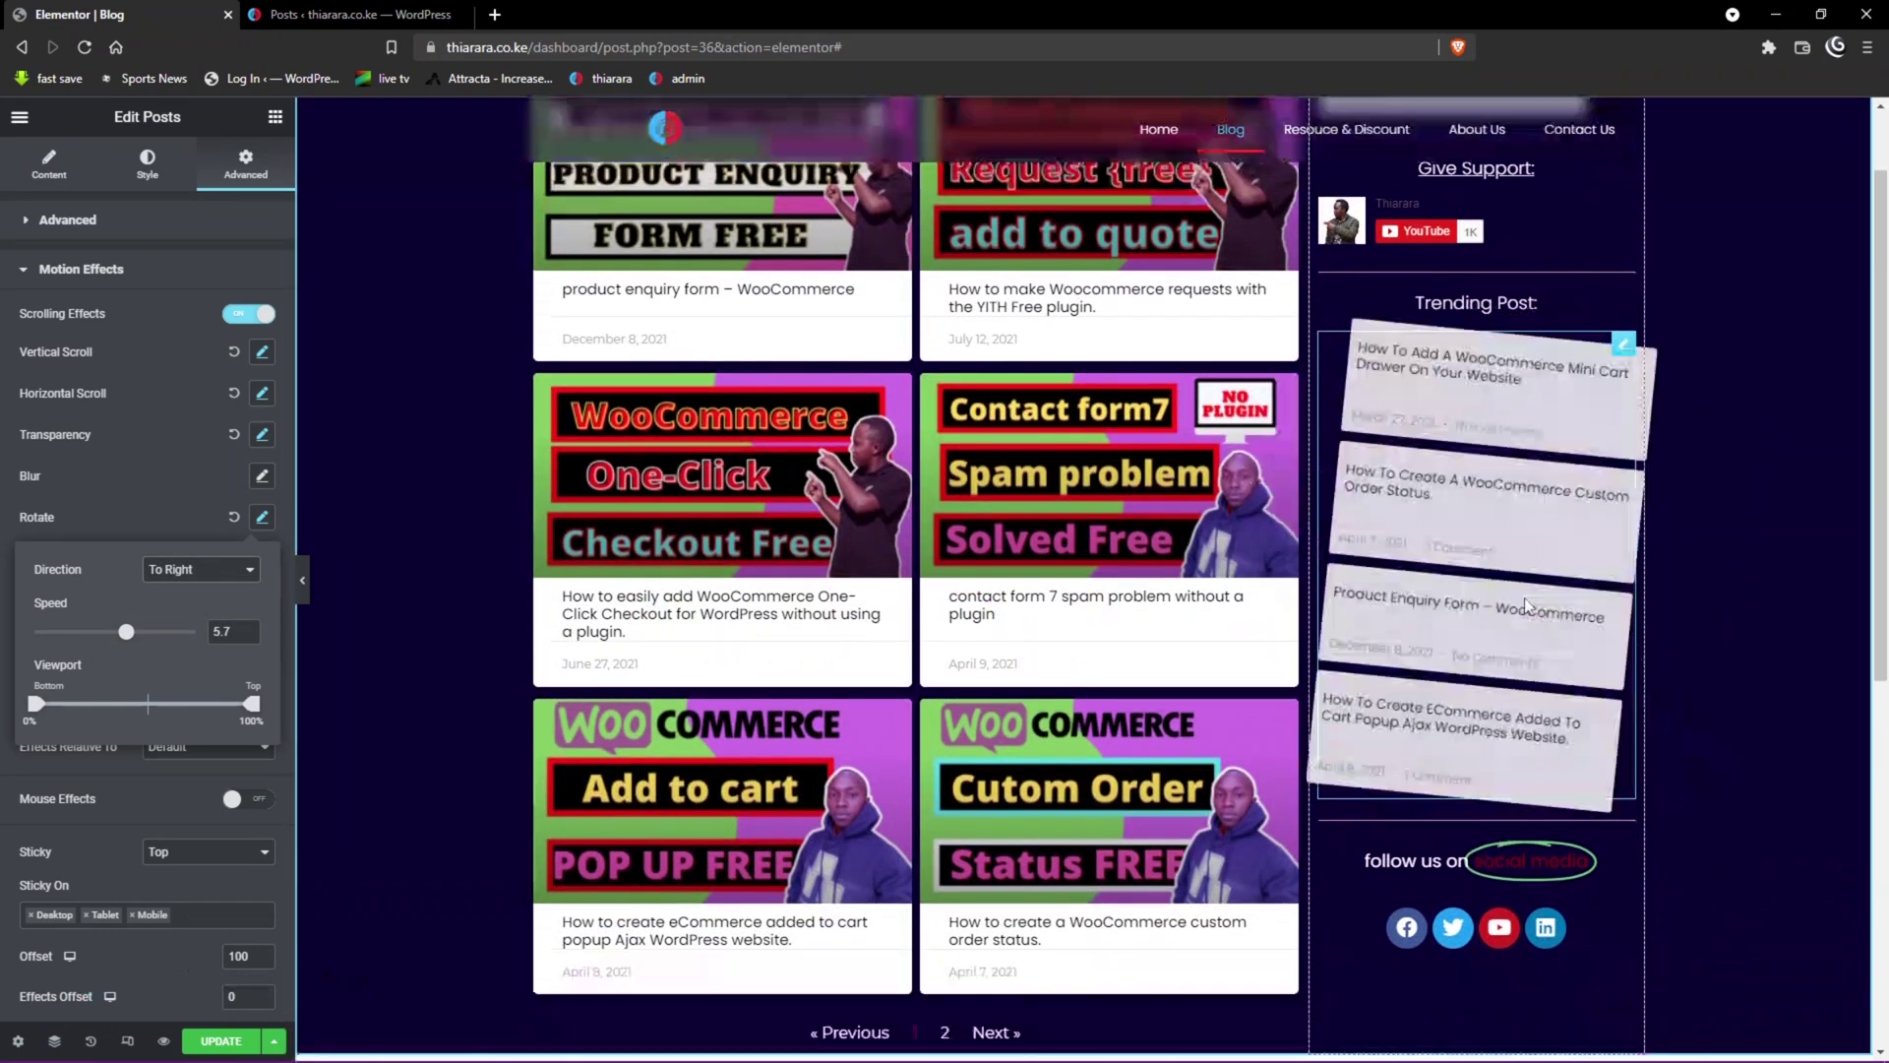
{"action": "scroll", "coordinate": [1526, 602], "scroll_direction": "down", "scroll_amount": 3}
{"action": "scroll", "coordinate": [1525, 603], "scroll_direction": "up", "scroll_amount": 3}
{"action": "scroll", "coordinate": [1526, 602], "scroll_direction": "down", "scroll_amount": 3}
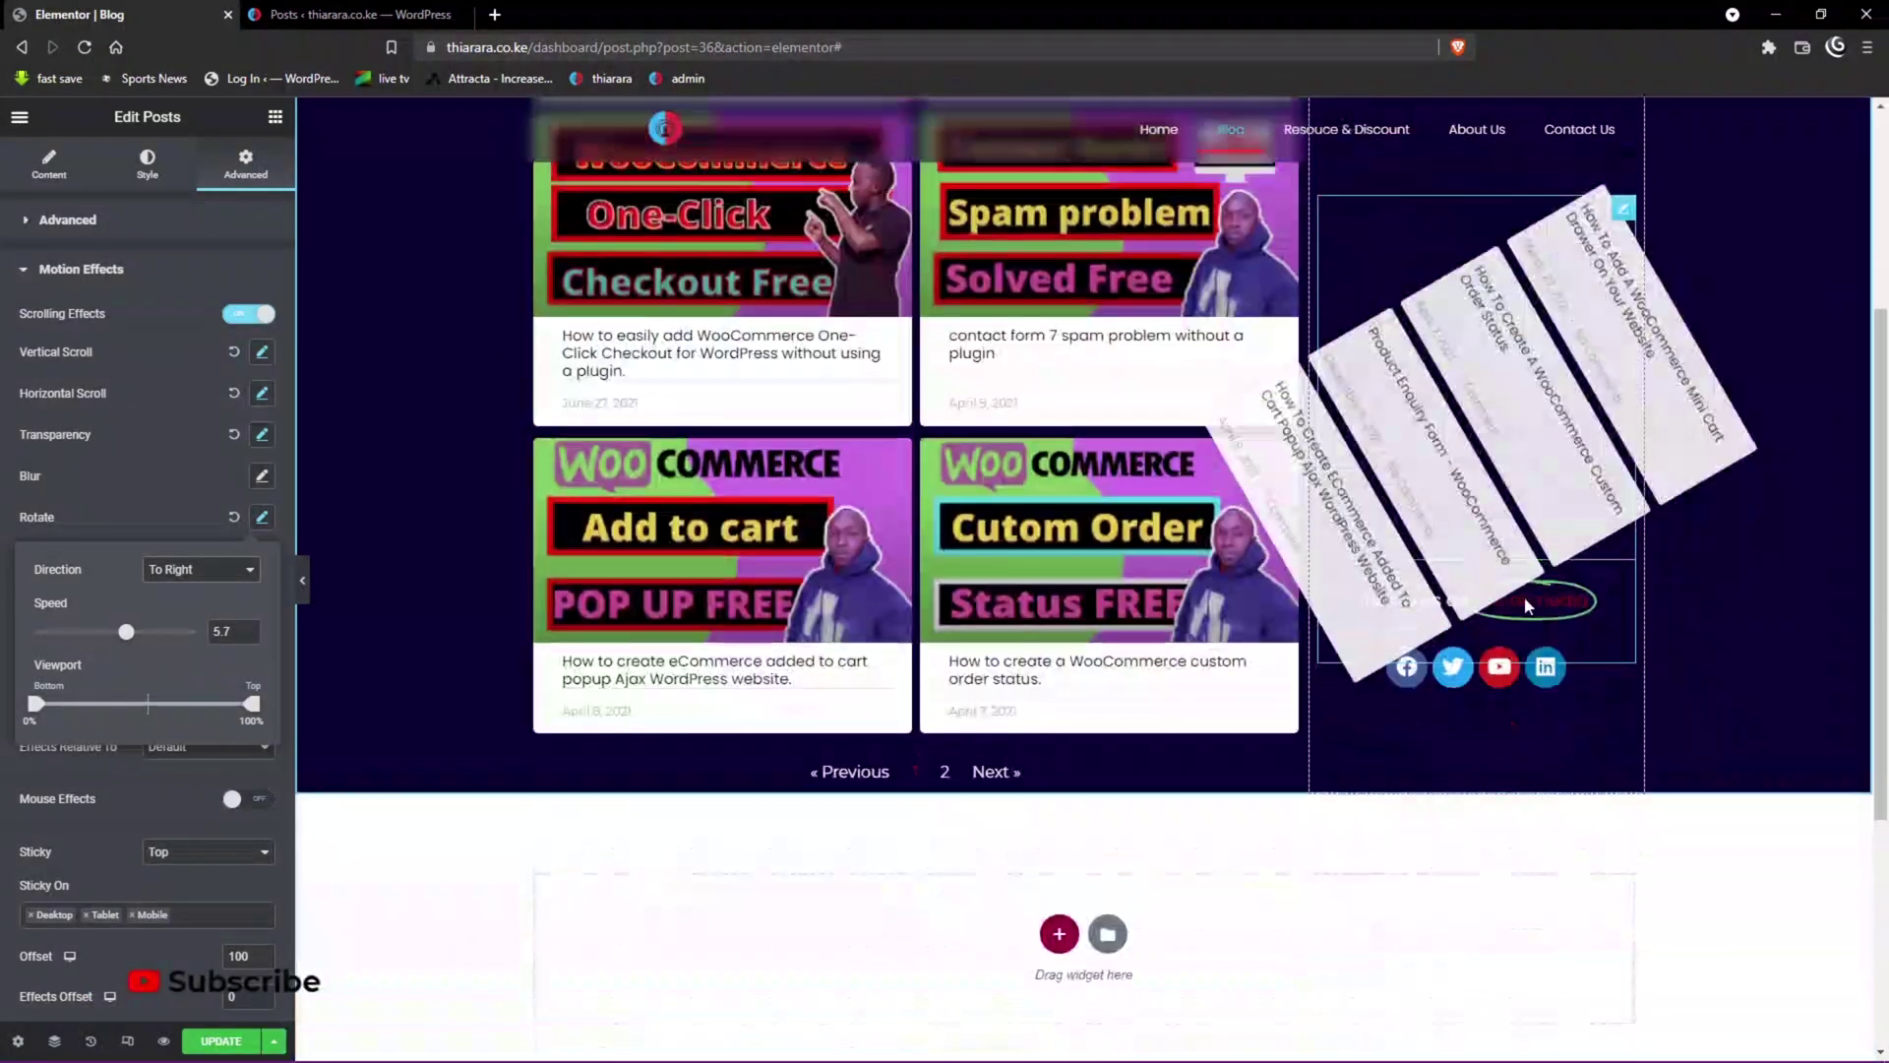
{"action": "scroll", "coordinate": [1527, 602], "scroll_direction": "up", "scroll_amount": 3}
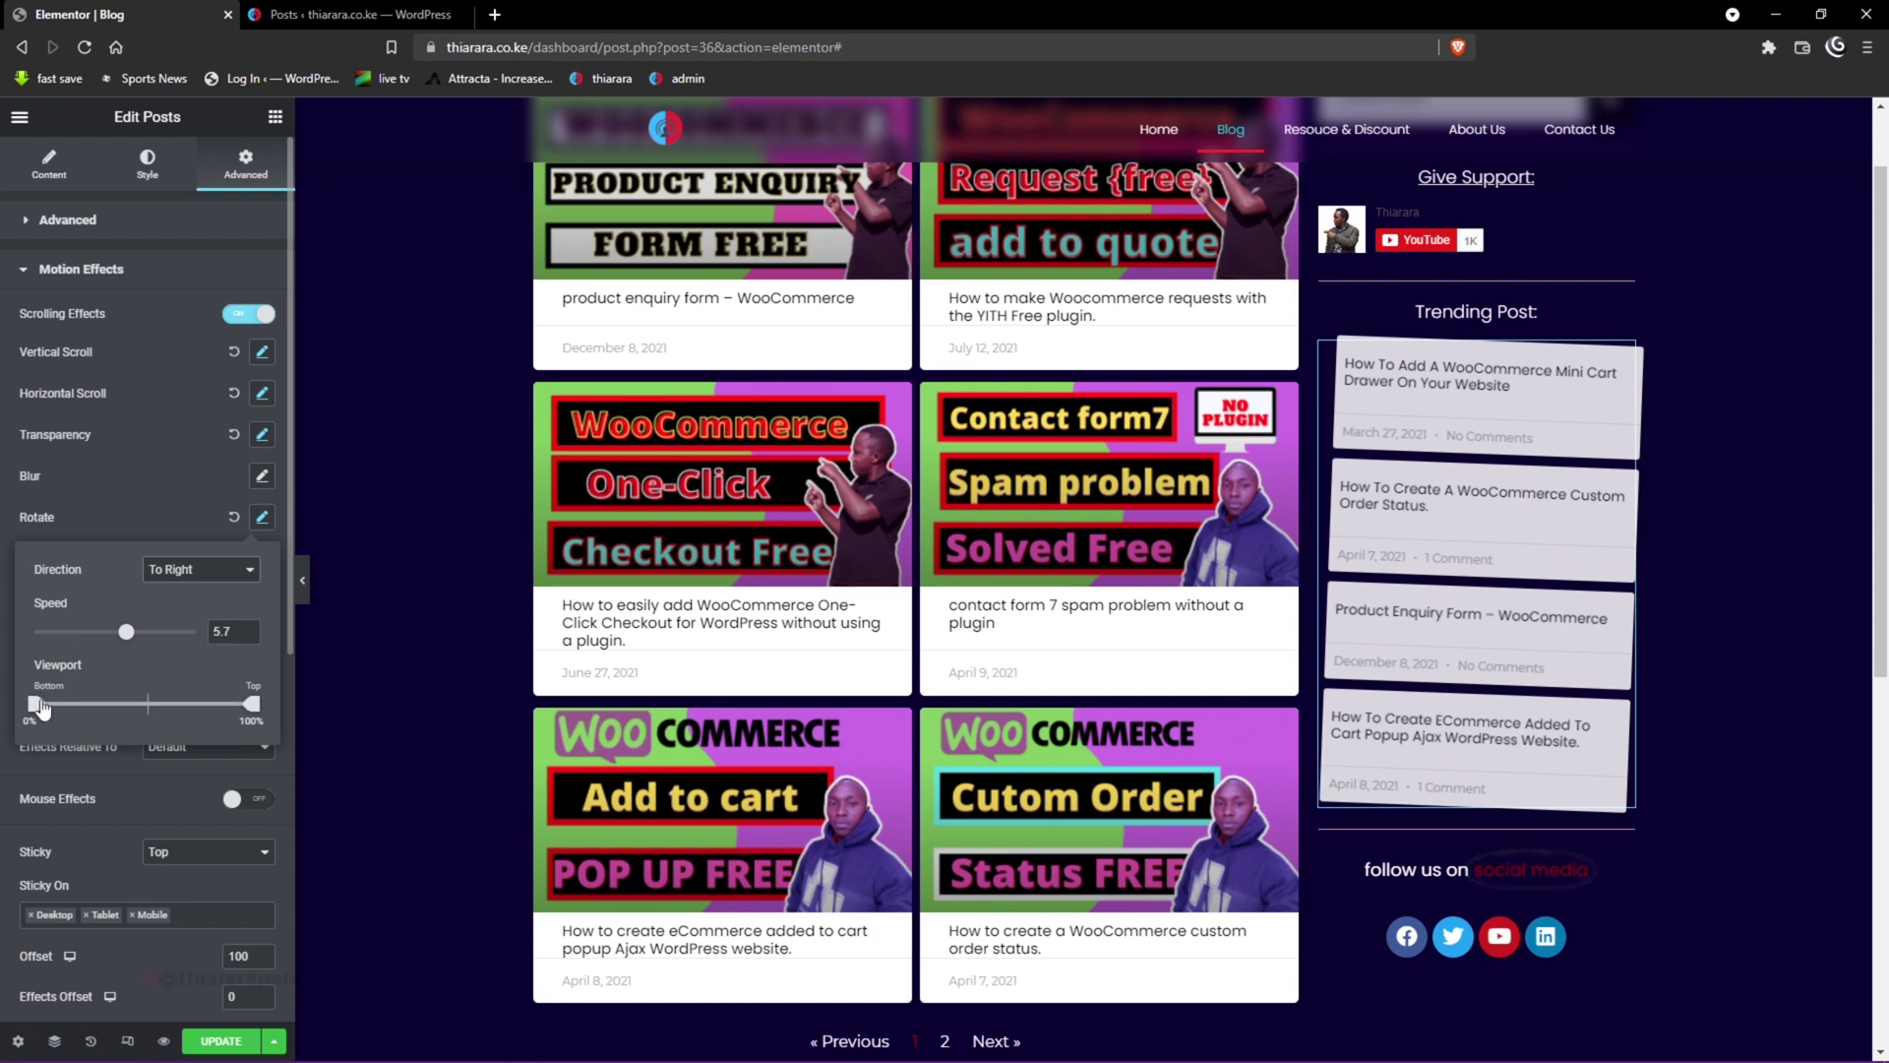
Set the Rotate effect's upper viewport limit to 74% and check the post list's rotation along the page.
{"action": "left_click_drag", "start_coordinate": [250, 704], "coordinate": [194, 717]}
{"action": "scroll", "coordinate": [1269, 734], "scroll_direction": "down", "scroll_amount": 2}
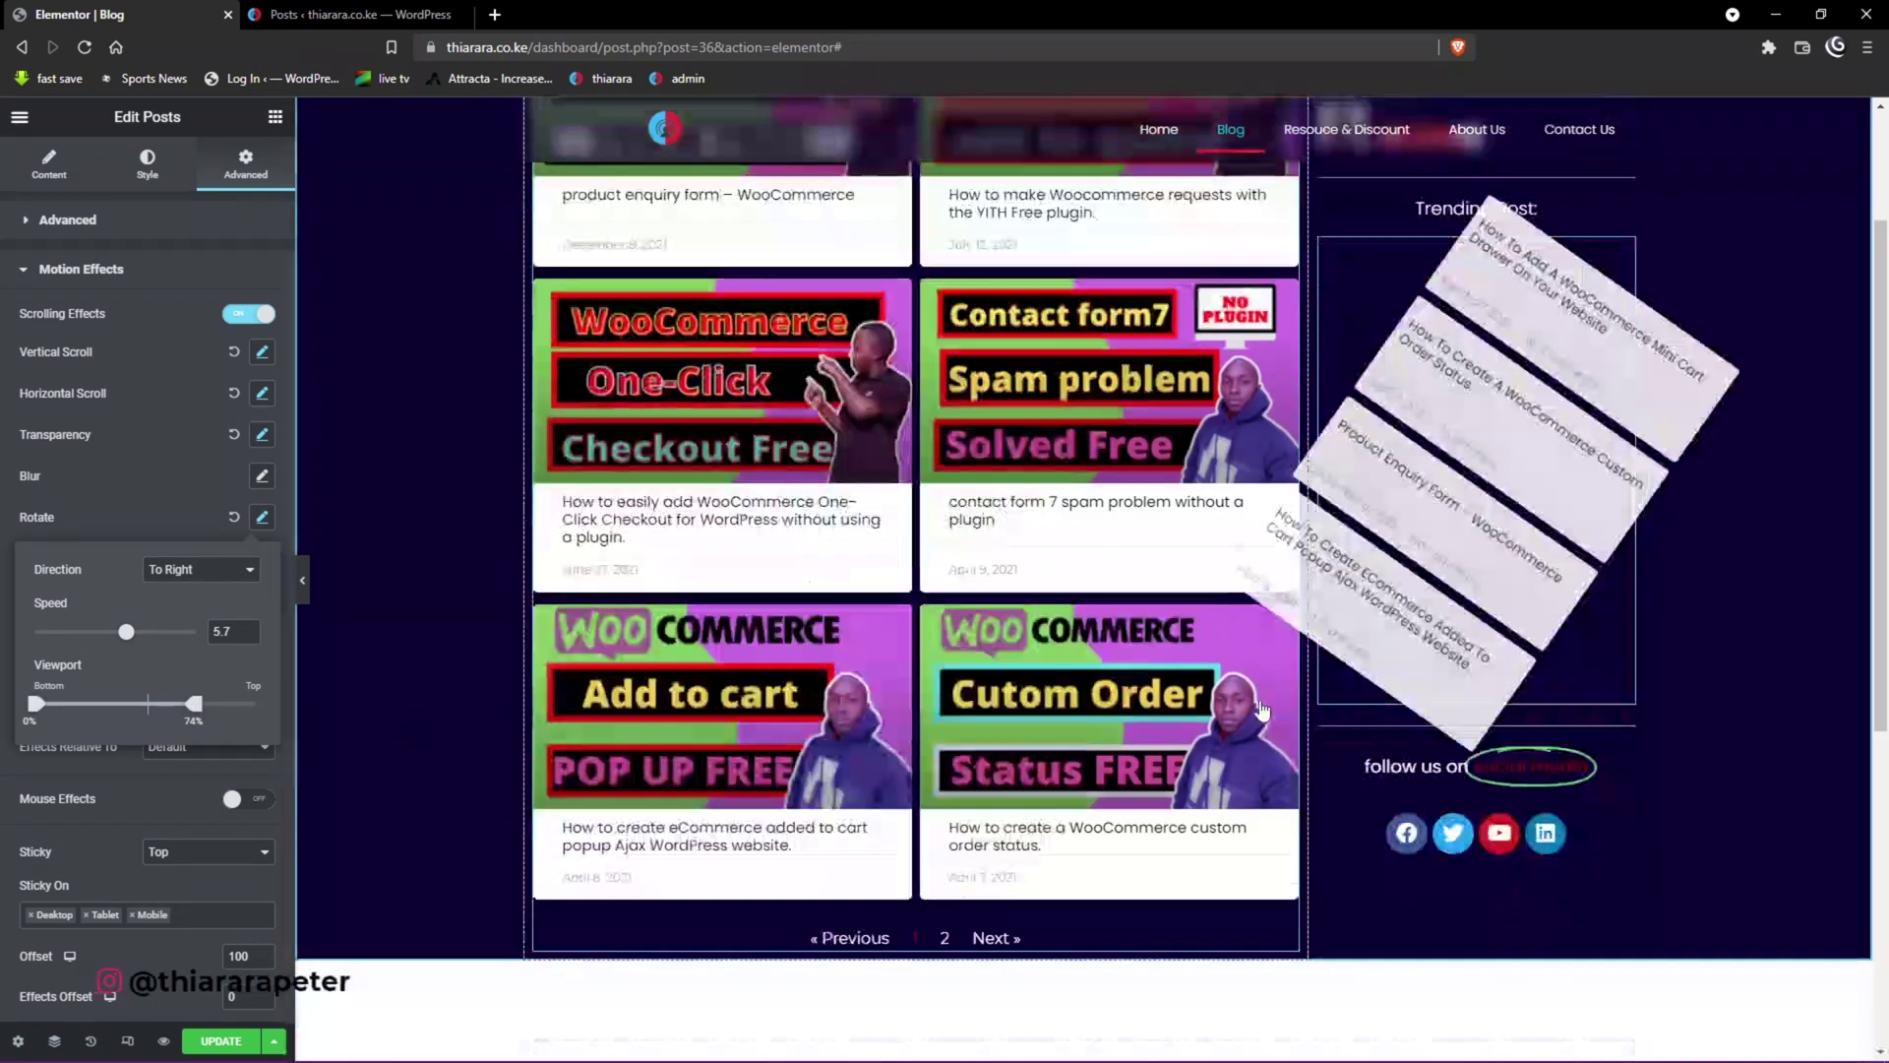
{"action": "scroll", "coordinate": [1269, 734], "scroll_direction": "up", "scroll_amount": 4}
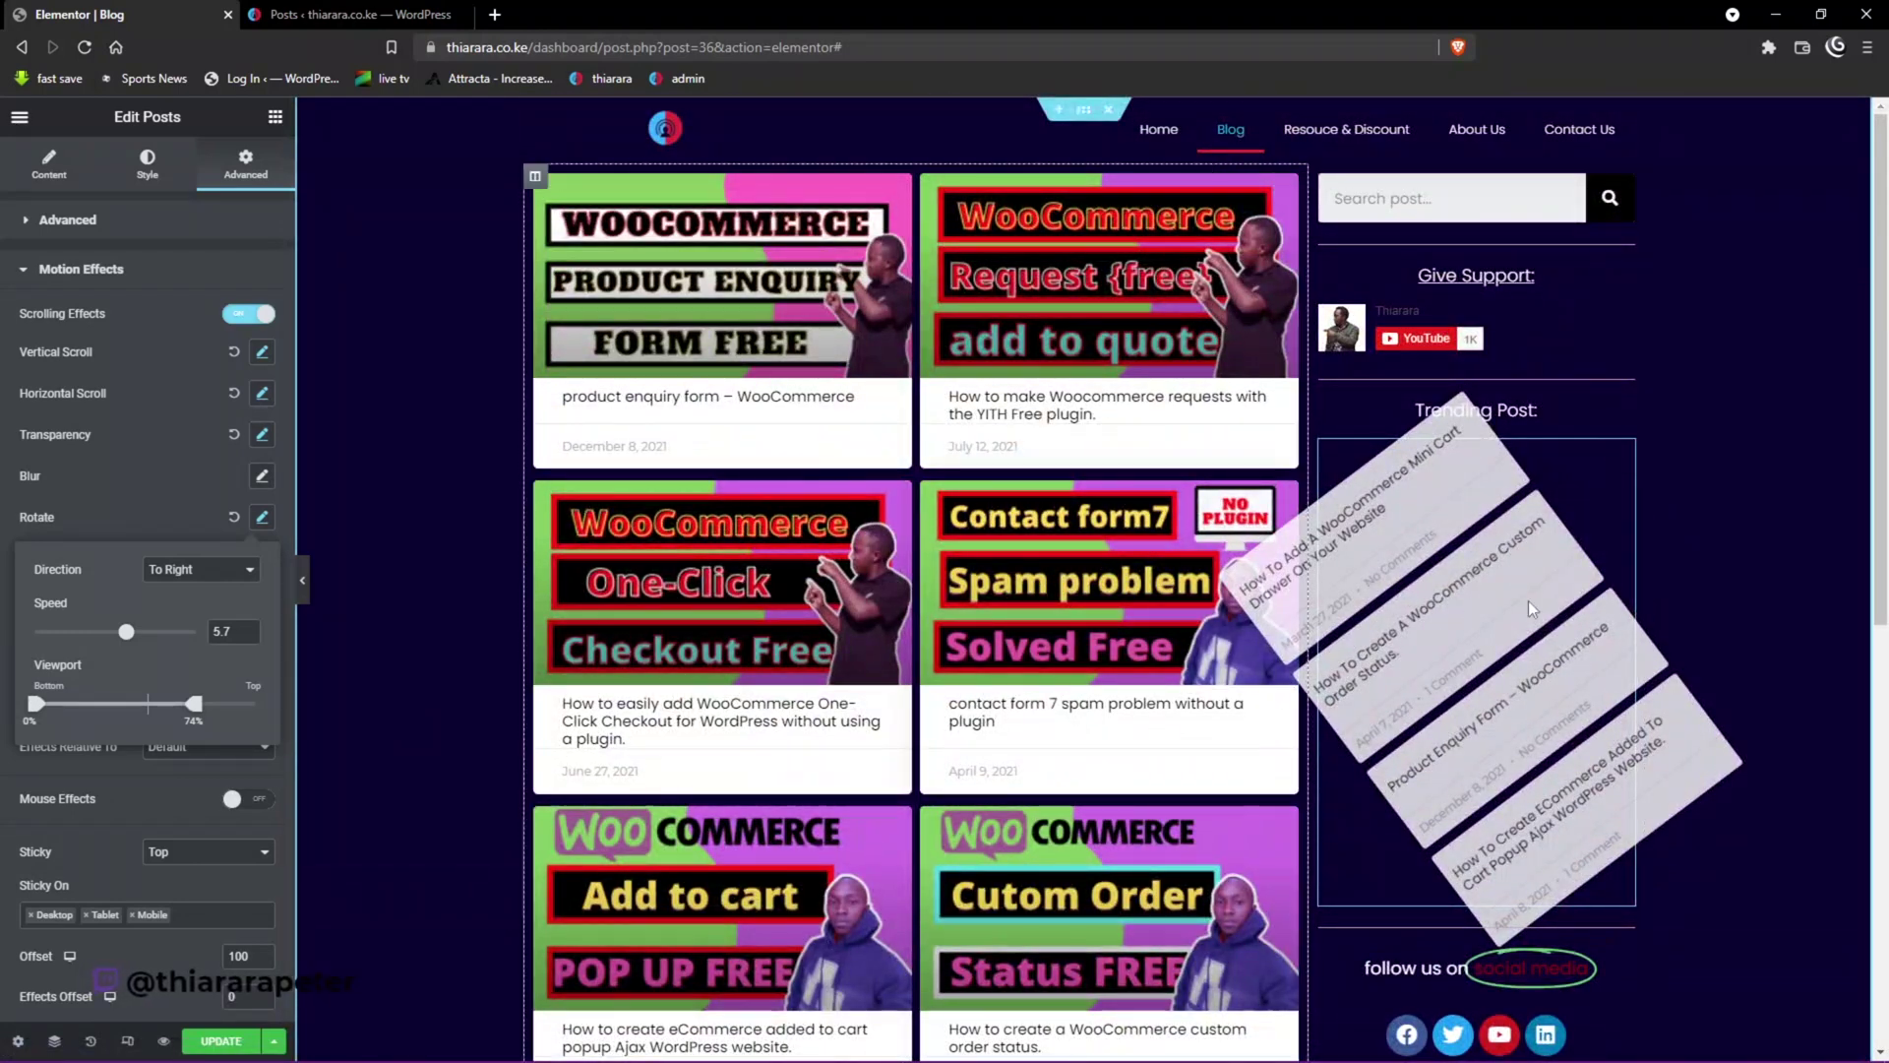
{"action": "scroll", "coordinate": [510, 788], "scroll_direction": "down", "scroll_amount": 2}
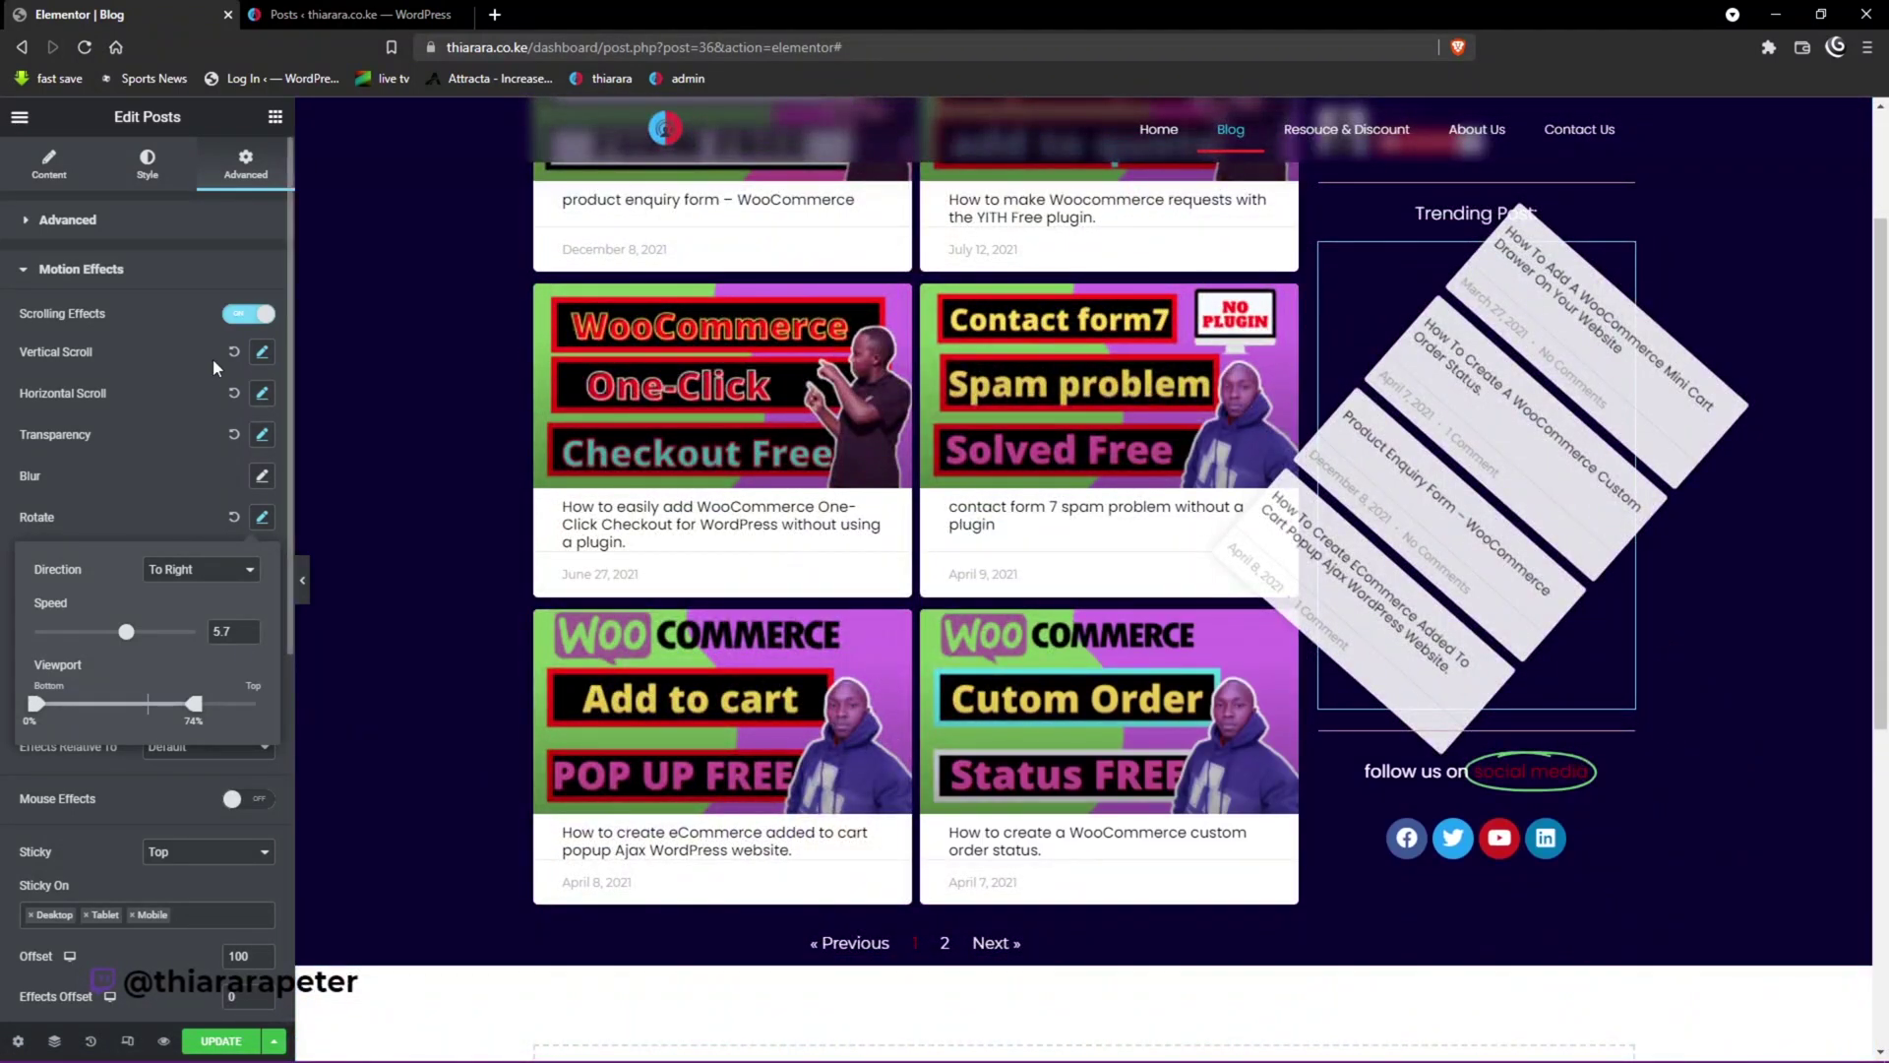
Reopen the Rotate settings, try its direction options, remove the post list's visible rotation and check the list down to the footer.
{"action": "left_click", "coordinate": [173, 512]}
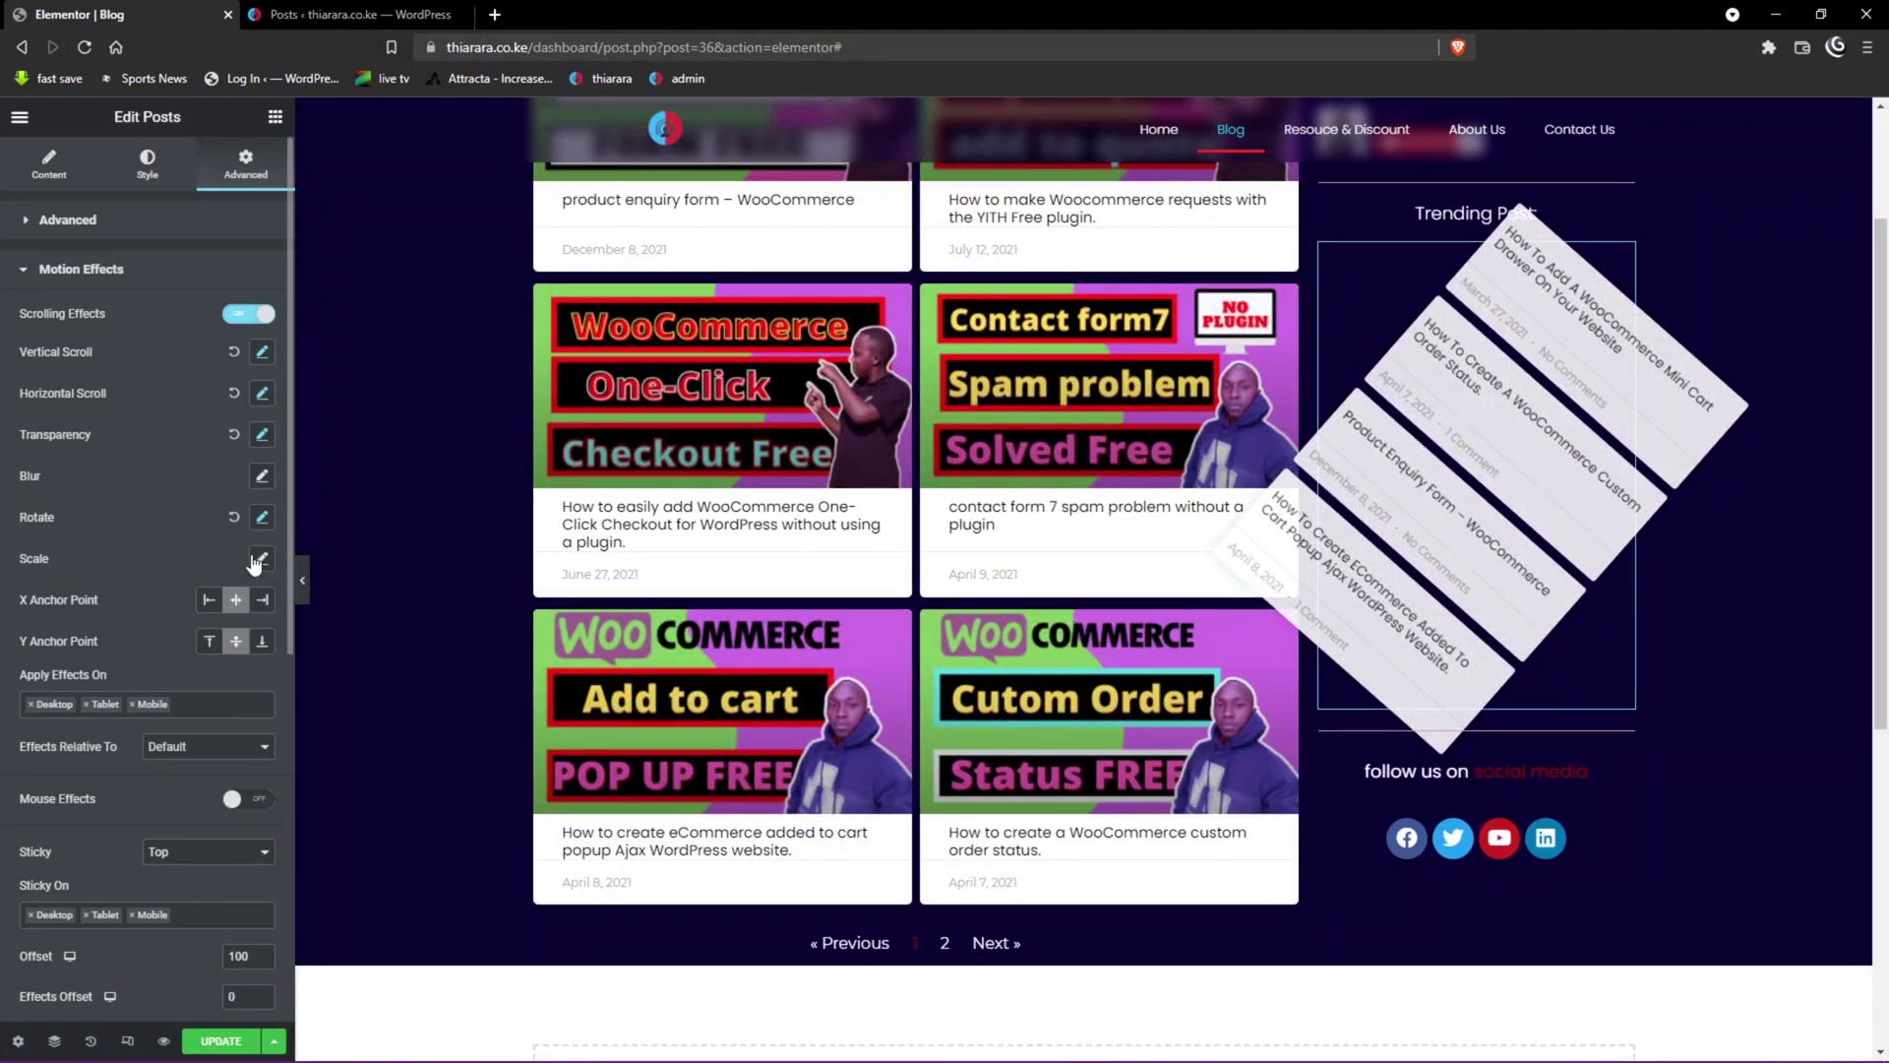
{"action": "left_click", "coordinate": [262, 517]}
{"action": "left_click", "coordinate": [206, 570]}
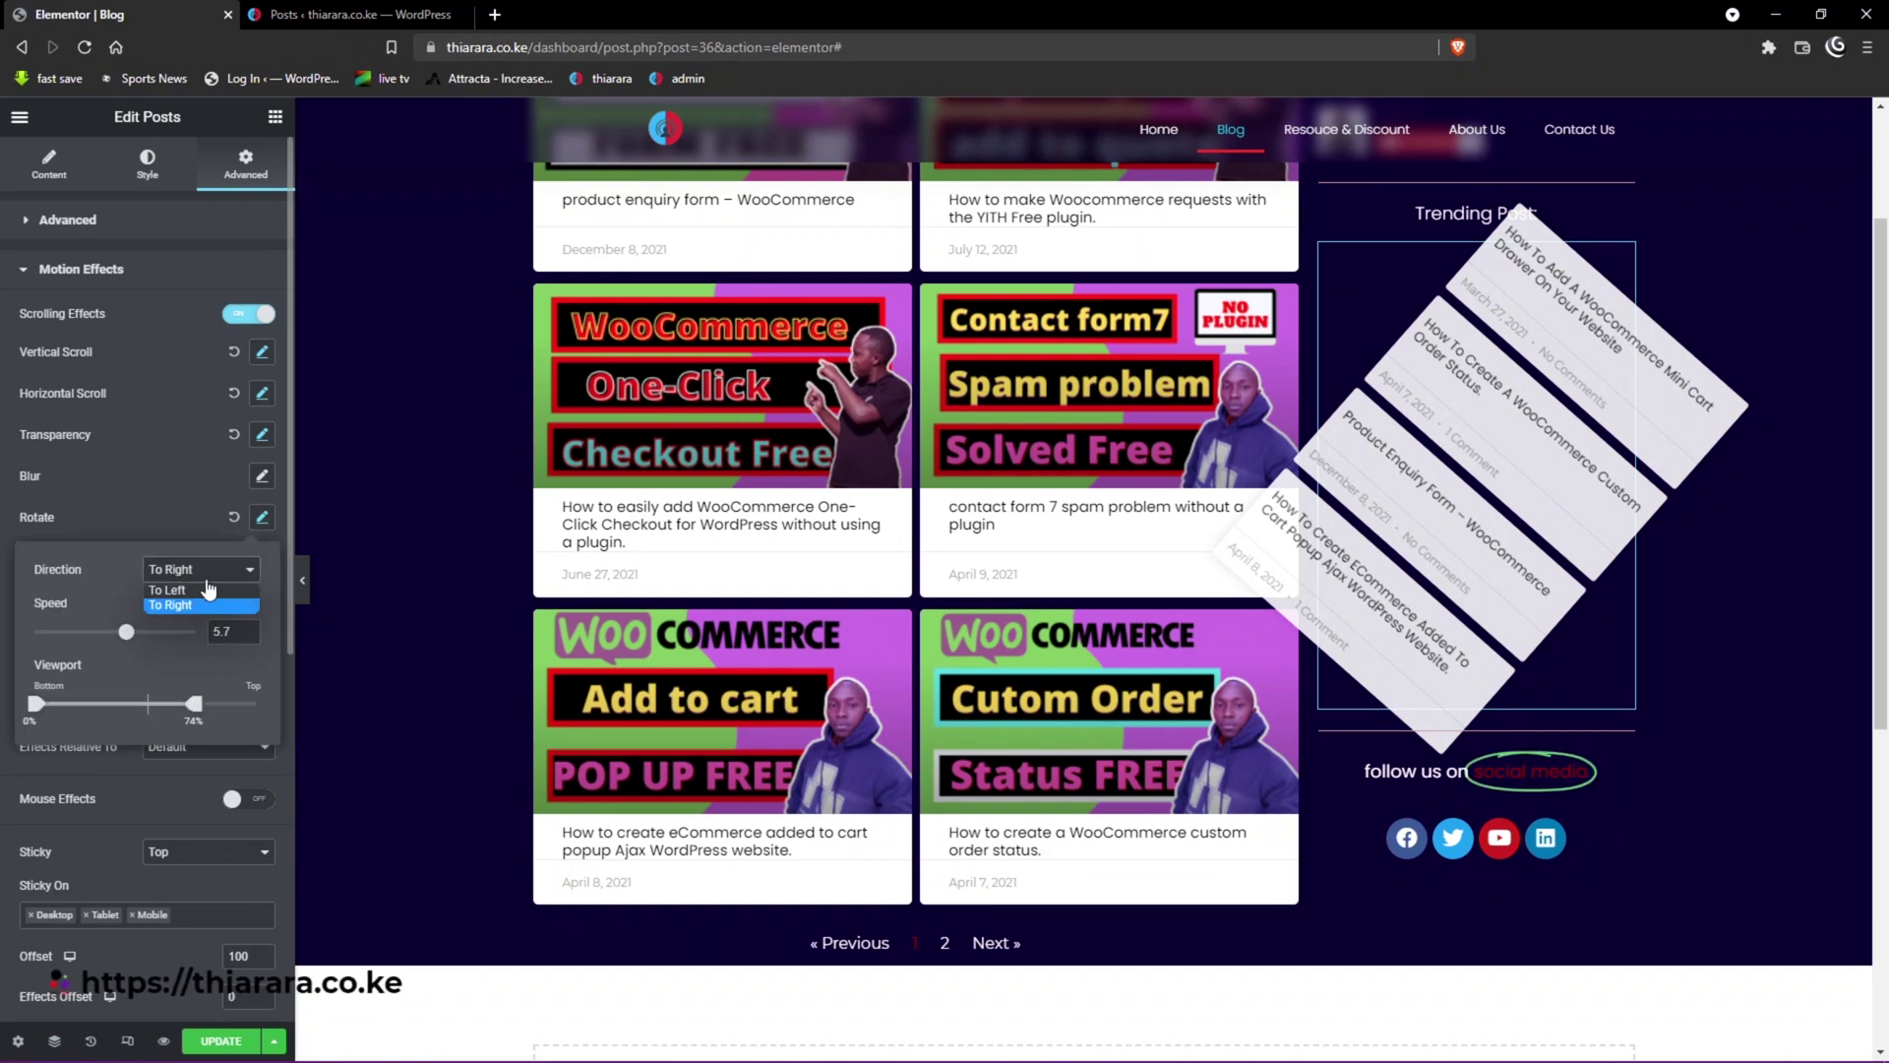
{"action": "left_click", "coordinate": [204, 590]}
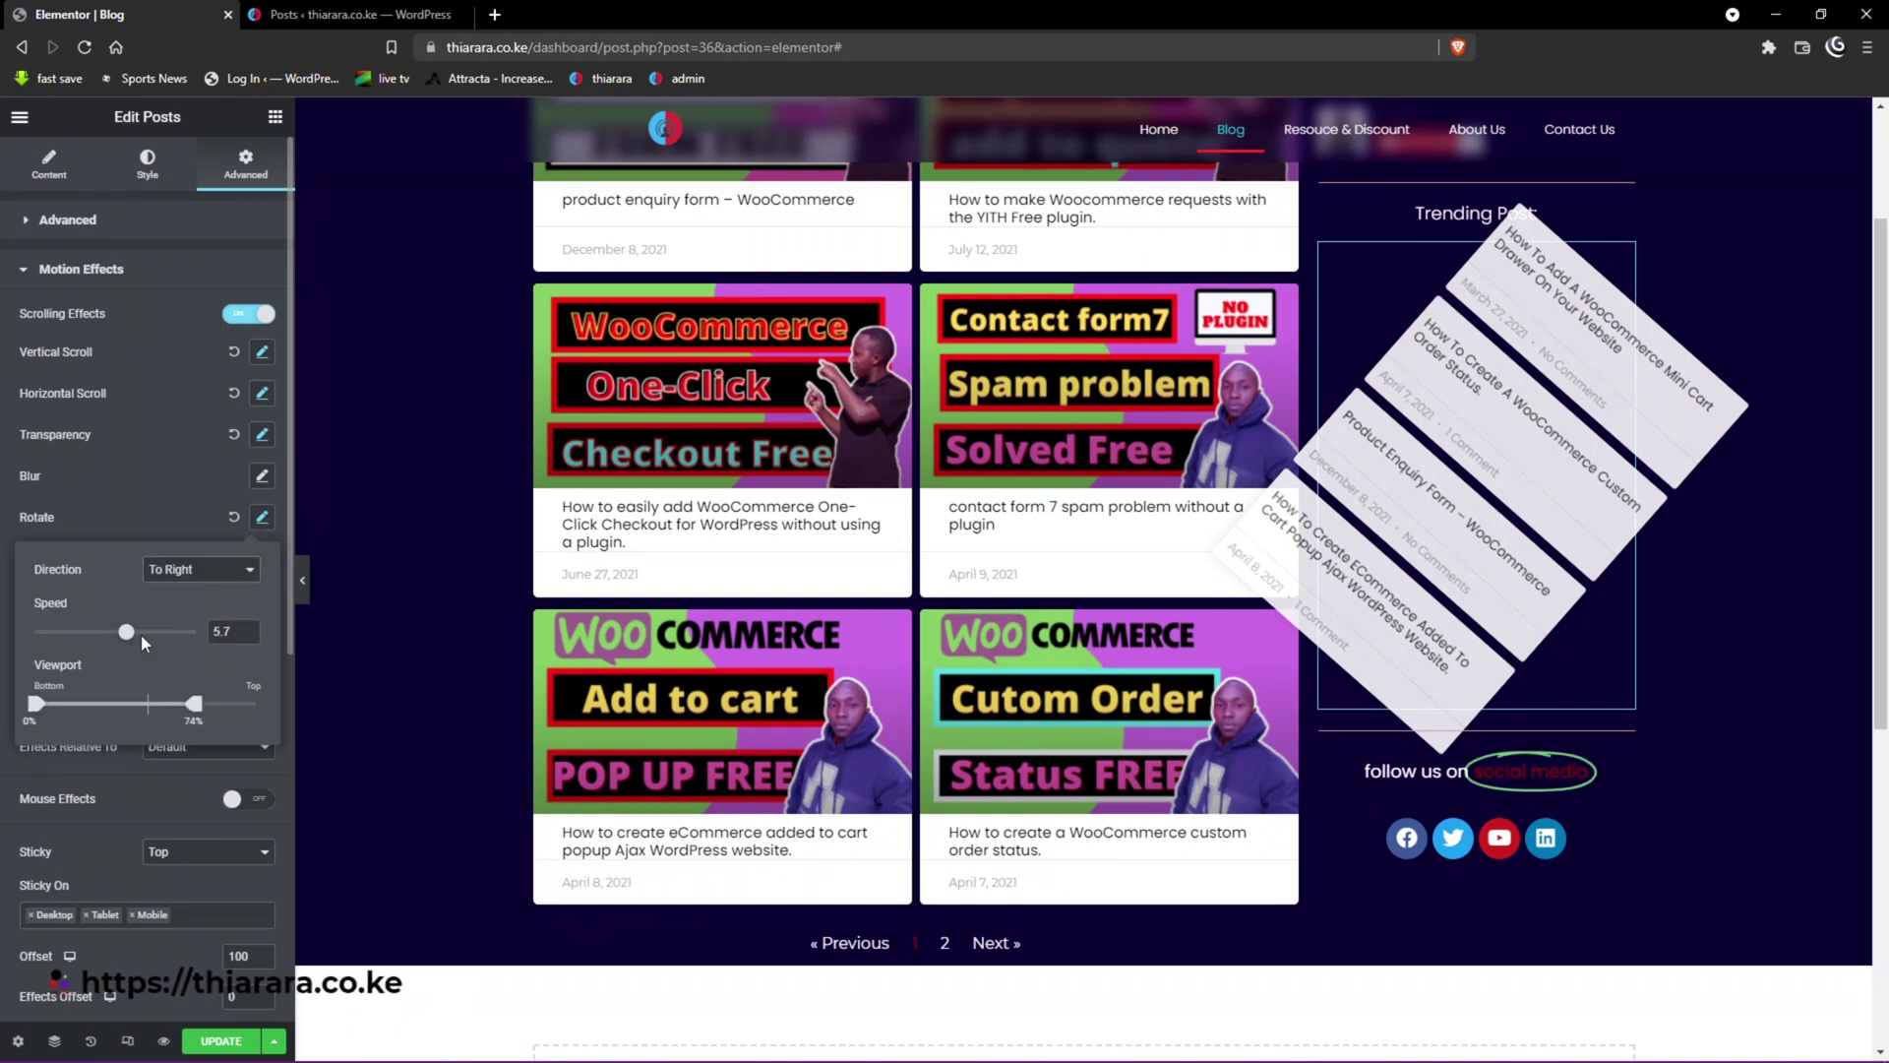
{"action": "left_click", "coordinate": [177, 517]}
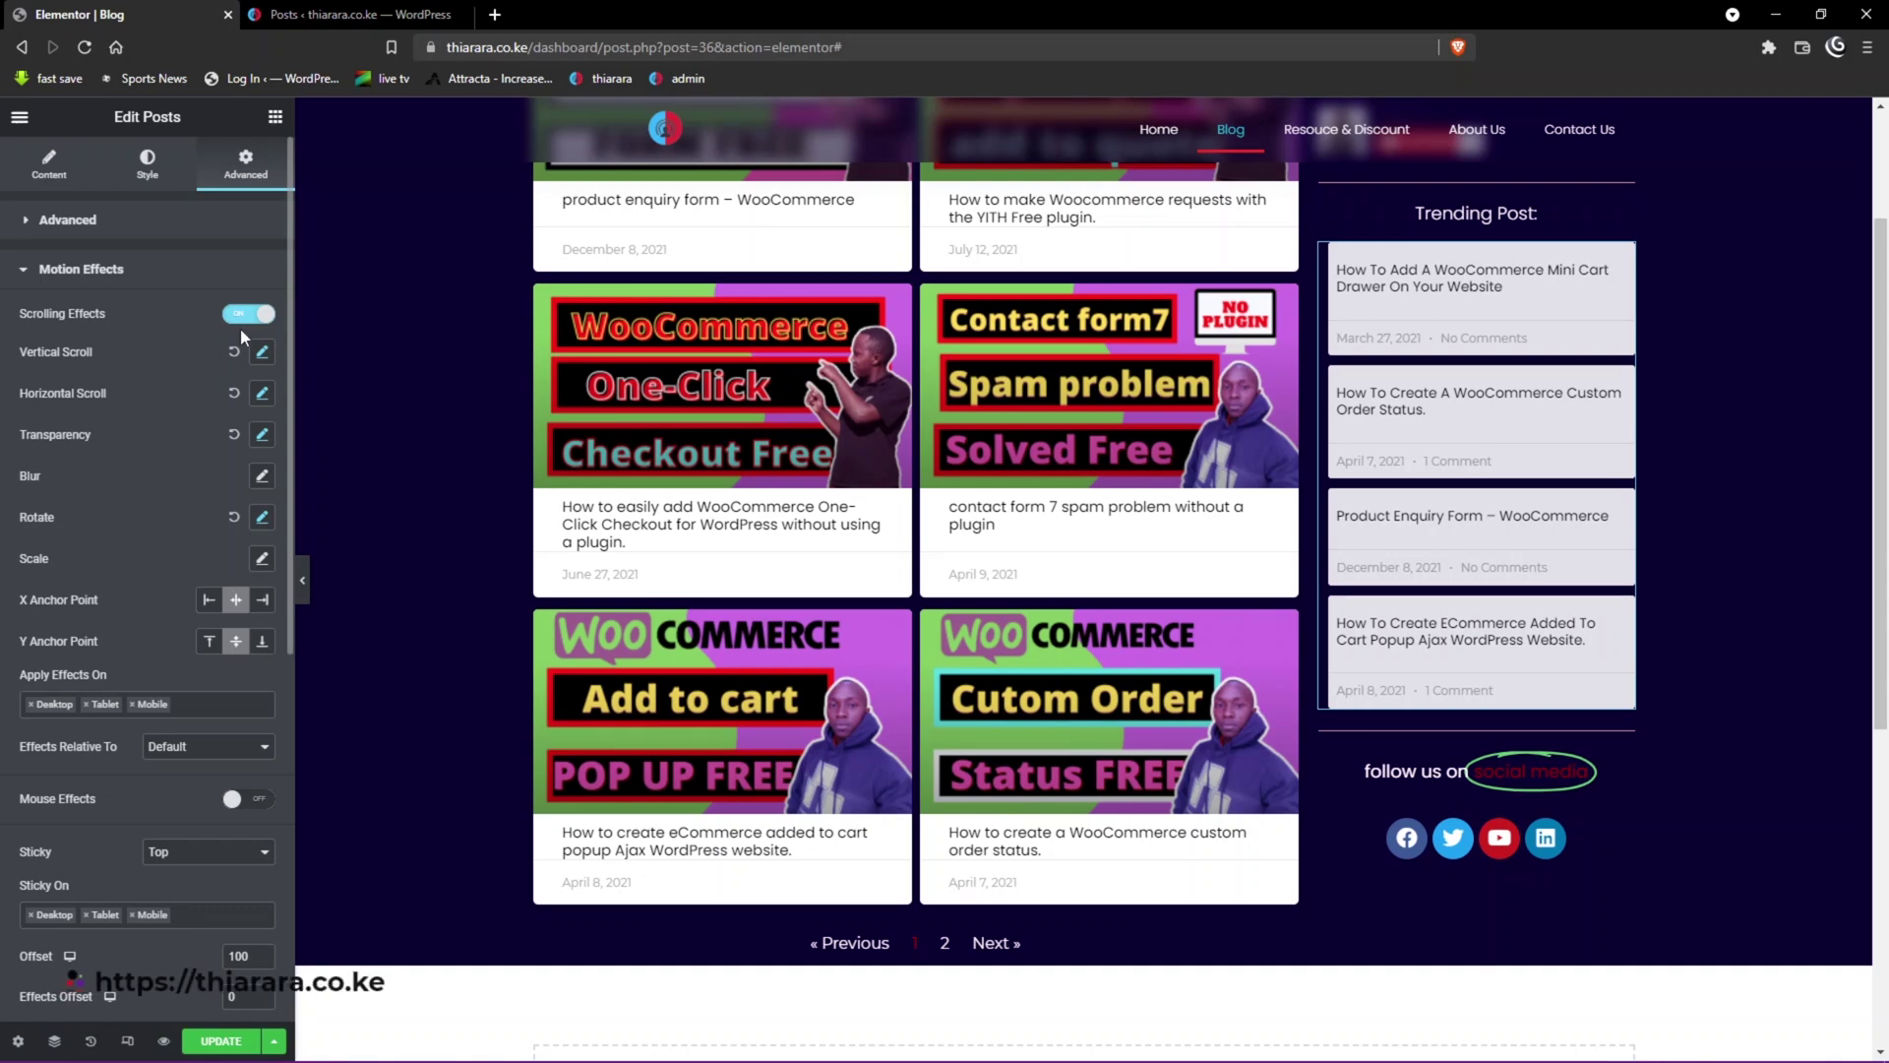
{"action": "scroll", "coordinate": [1401, 654], "scroll_direction": "down", "scroll_amount": 5}
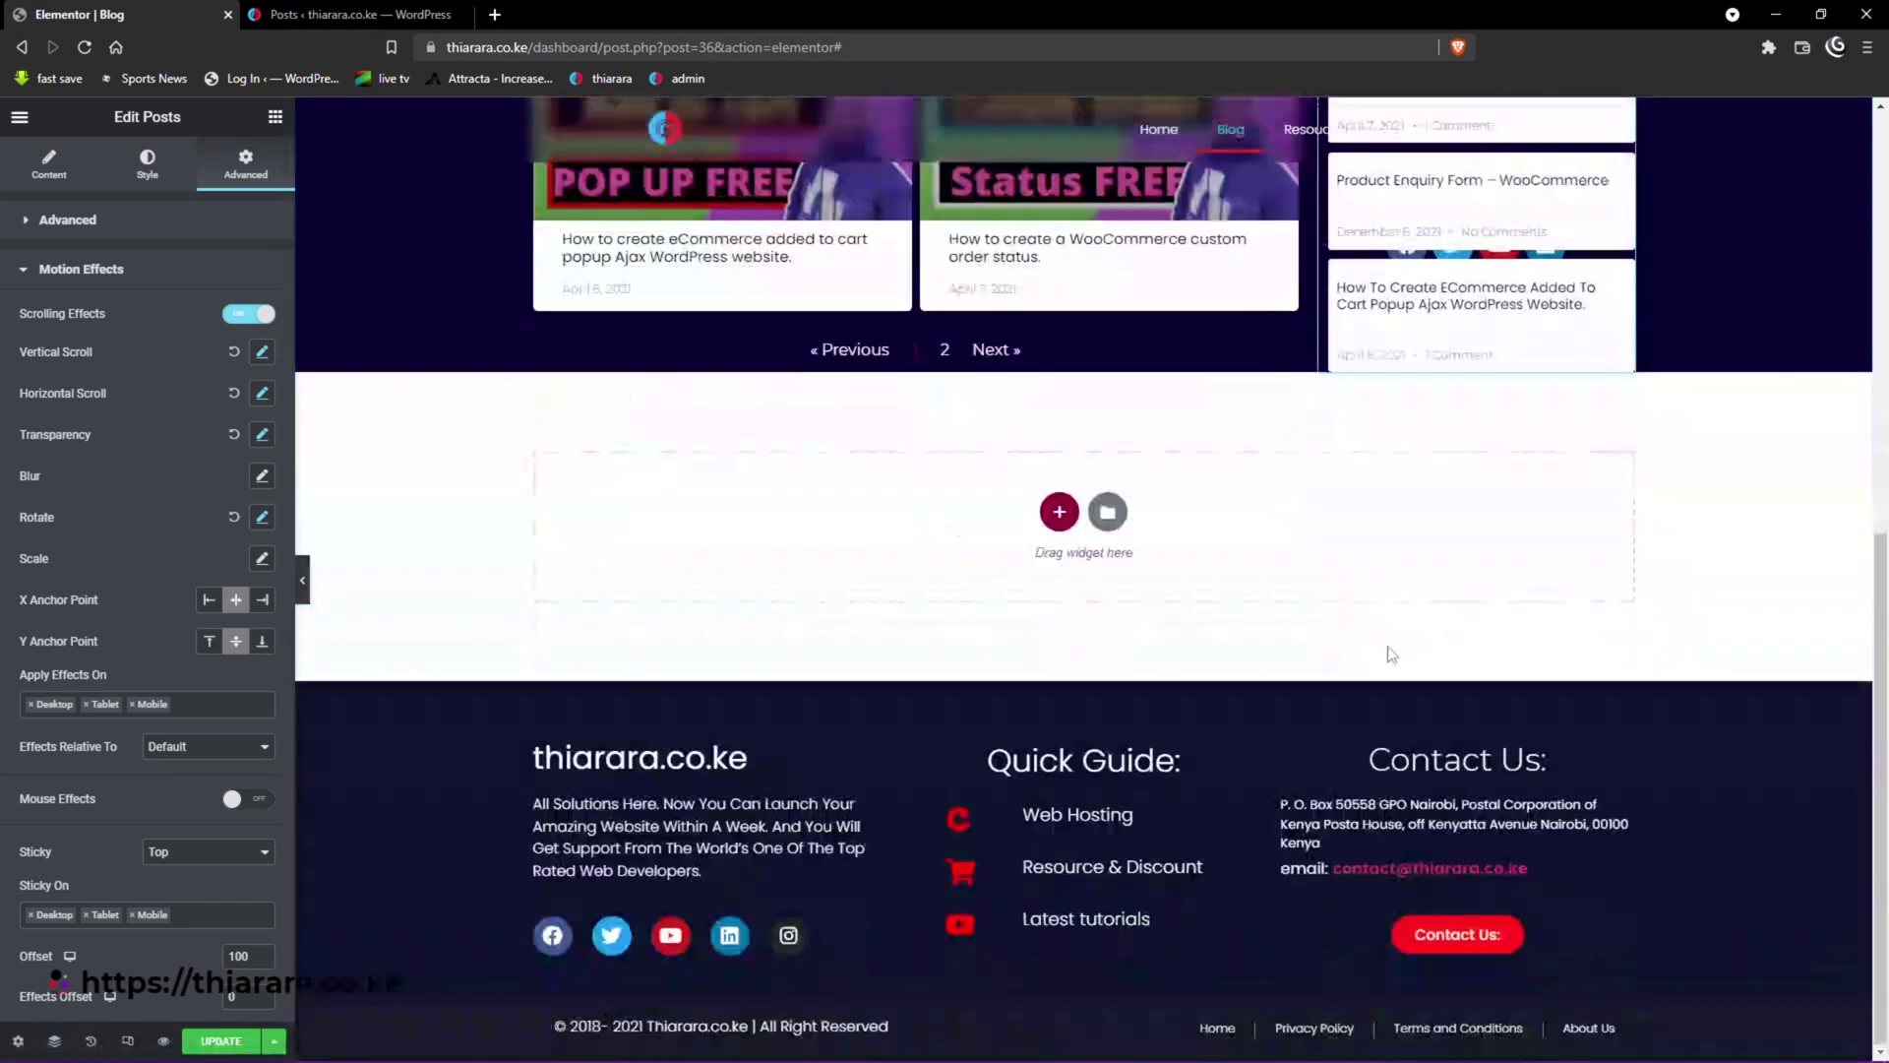
{"action": "scroll", "coordinate": [1280, 639], "scroll_direction": "up", "scroll_amount": 4}
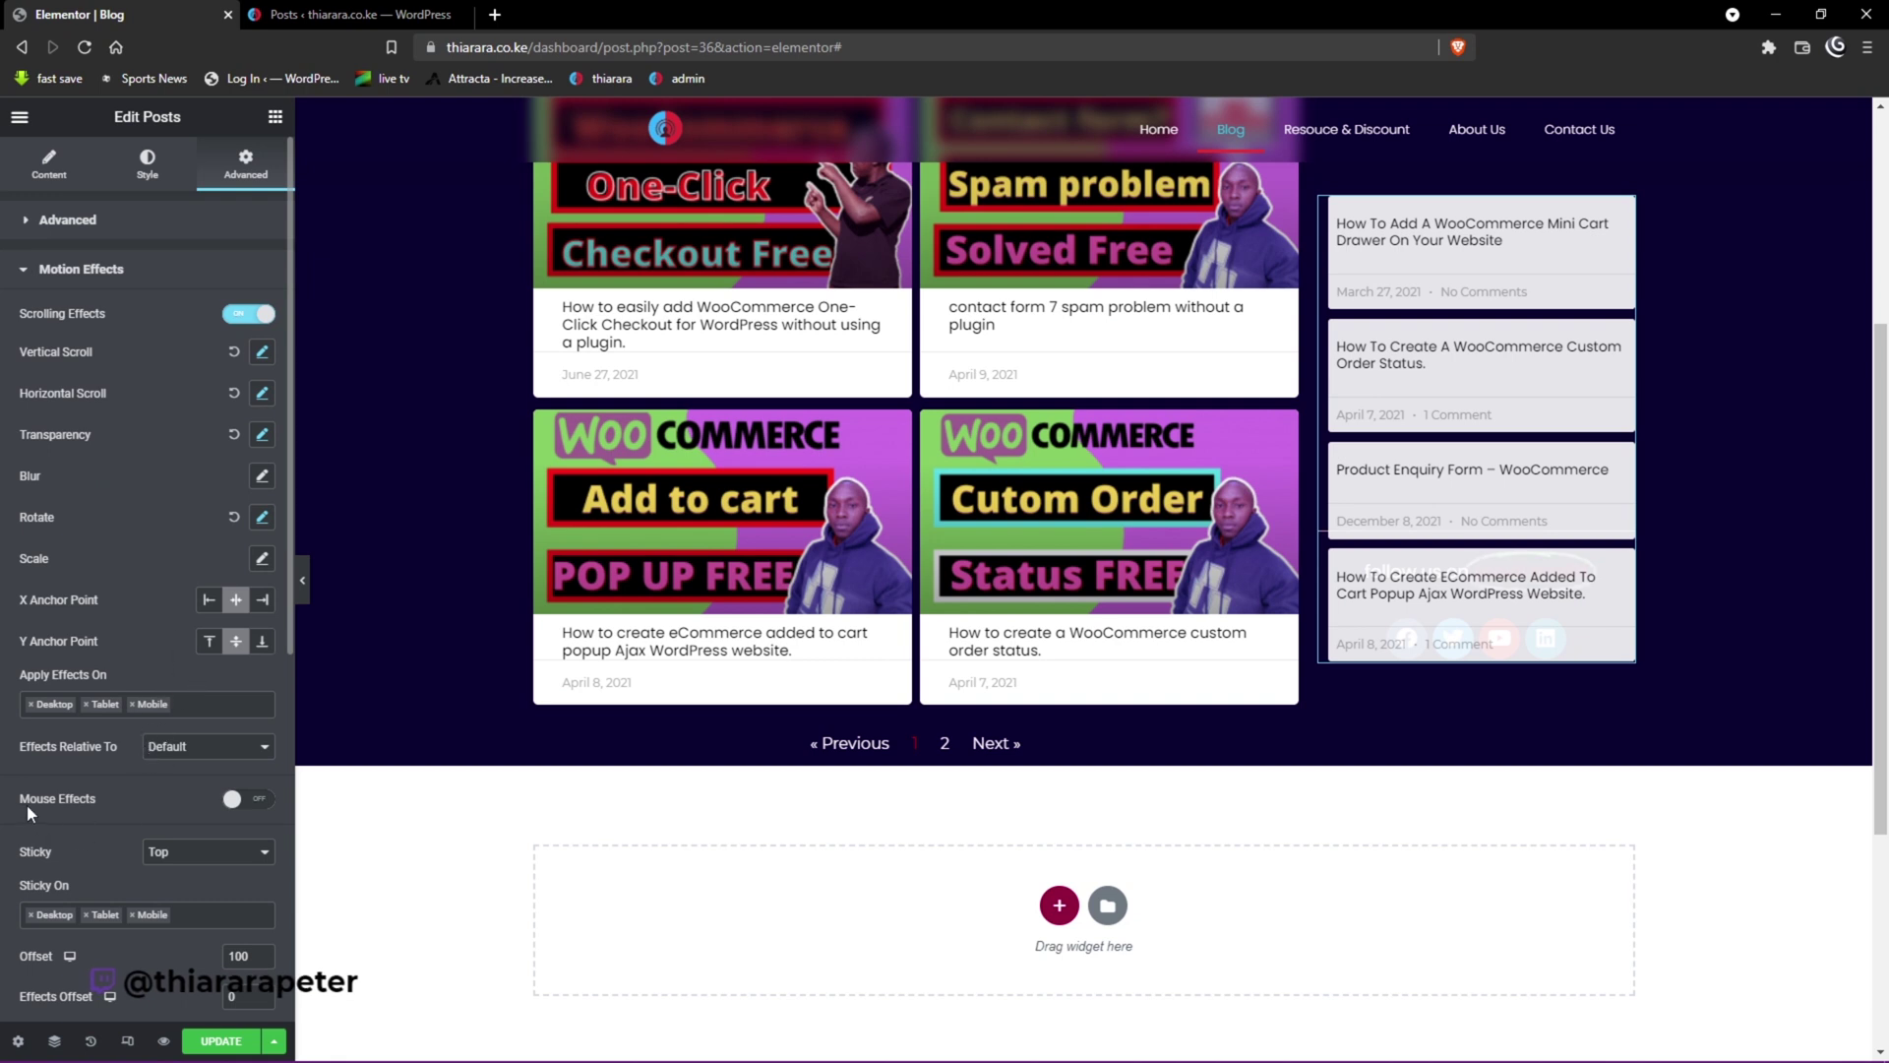
Turn on Mouse Effects for the posts widget, enable Mouse Track and open the 3D Tilt settings.
{"action": "left_click", "coordinate": [252, 805]}
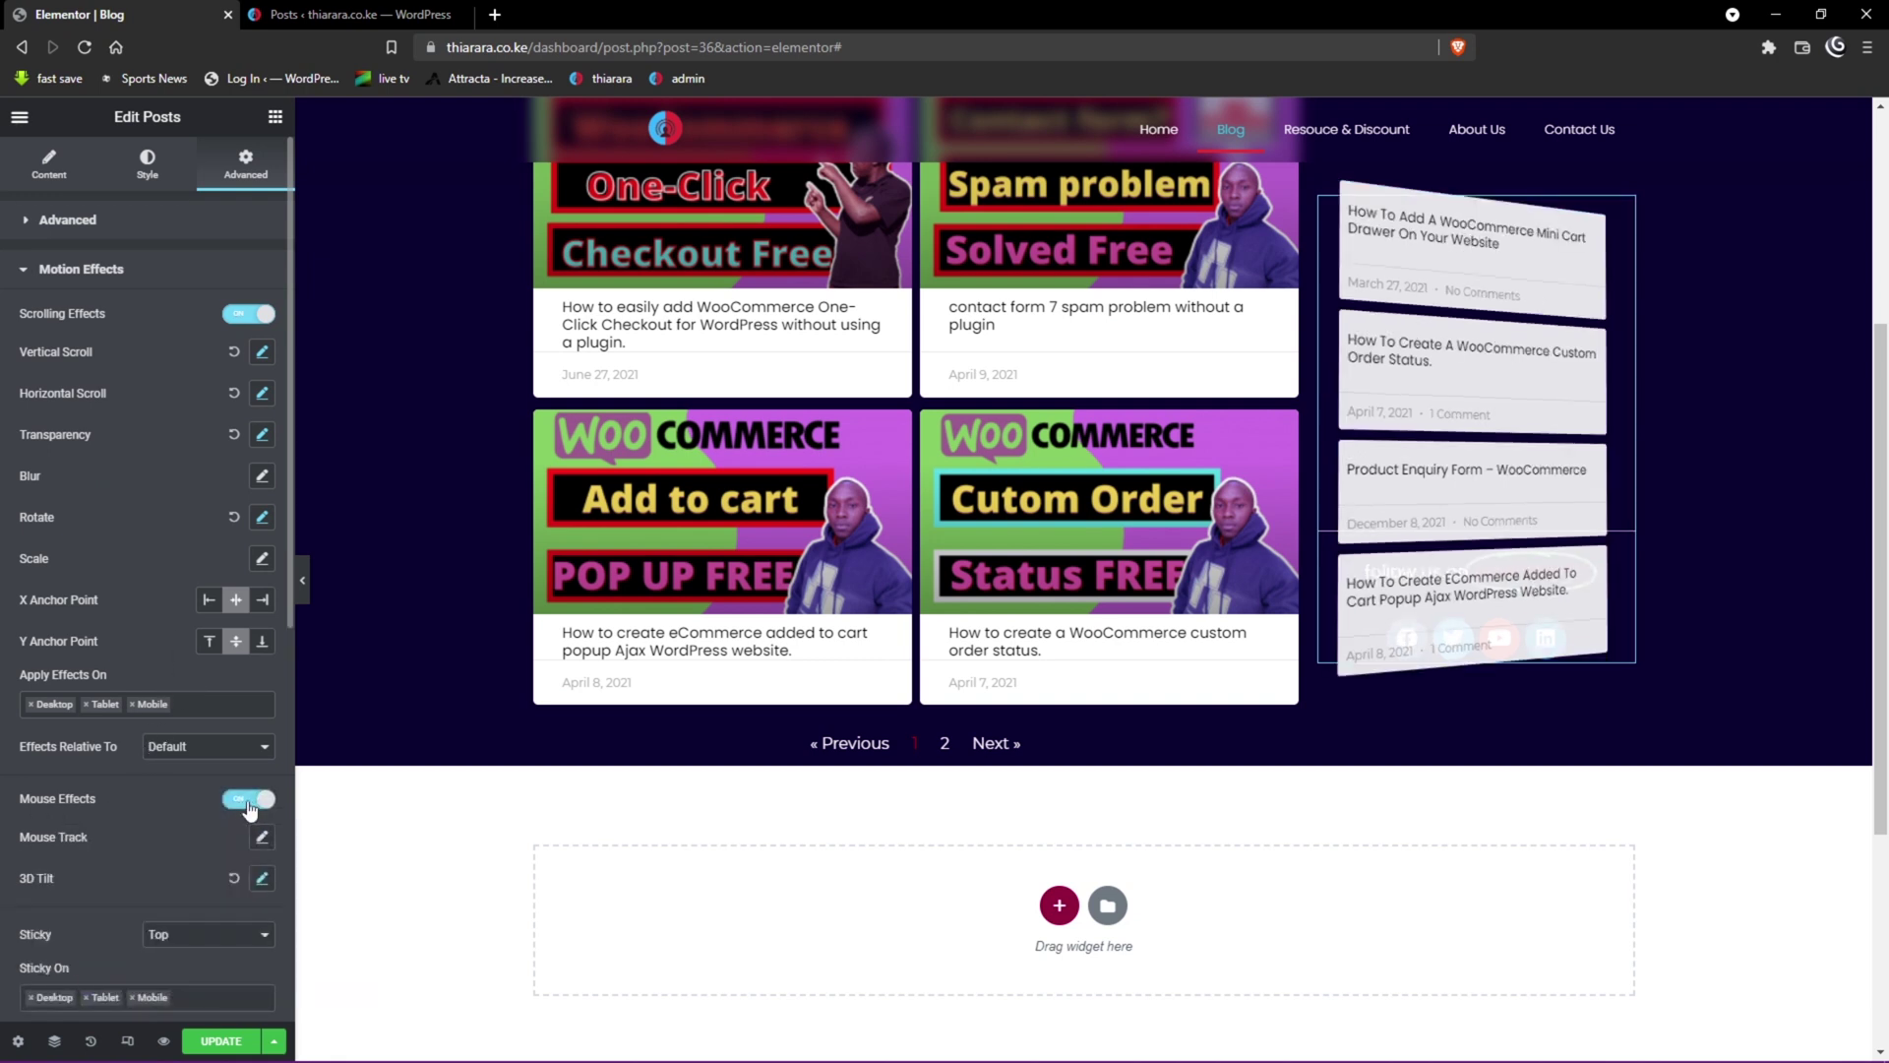
{"action": "left_click", "coordinate": [261, 838]}
{"action": "left_click", "coordinate": [260, 842]}
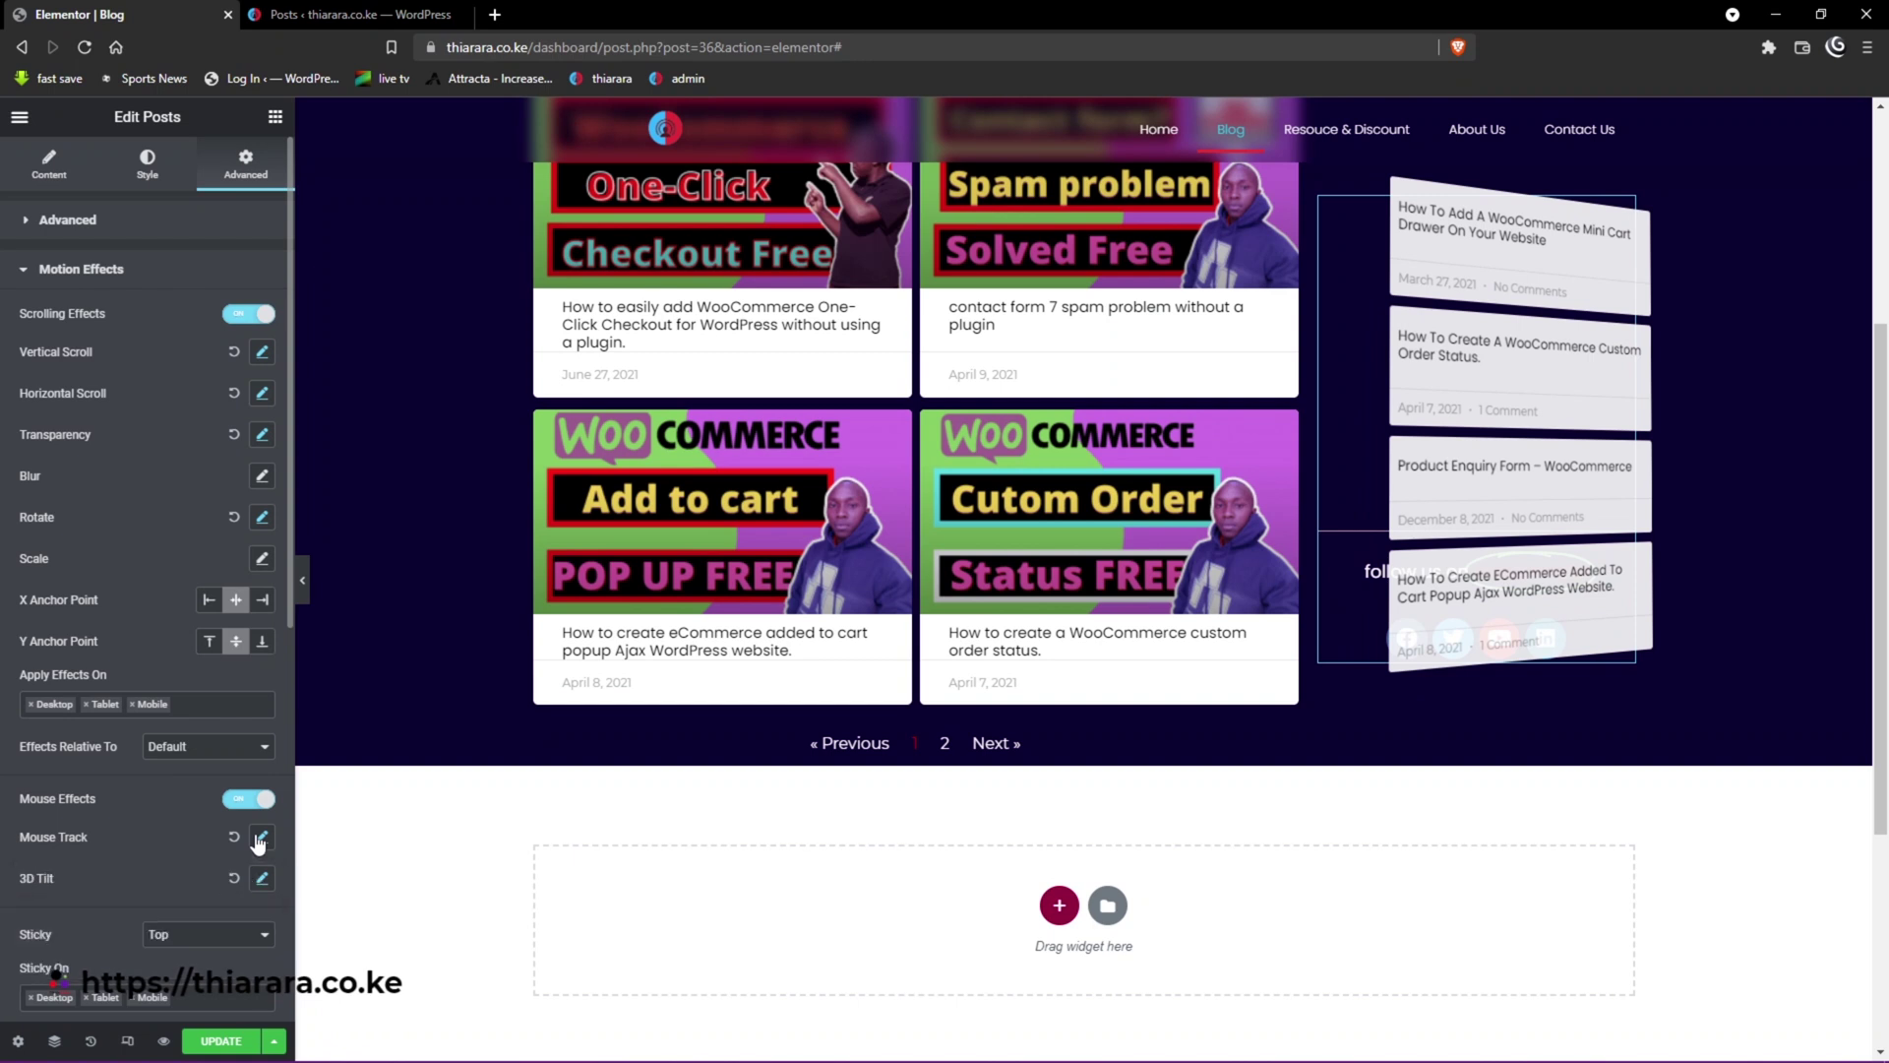
{"action": "left_click", "coordinate": [262, 878]}
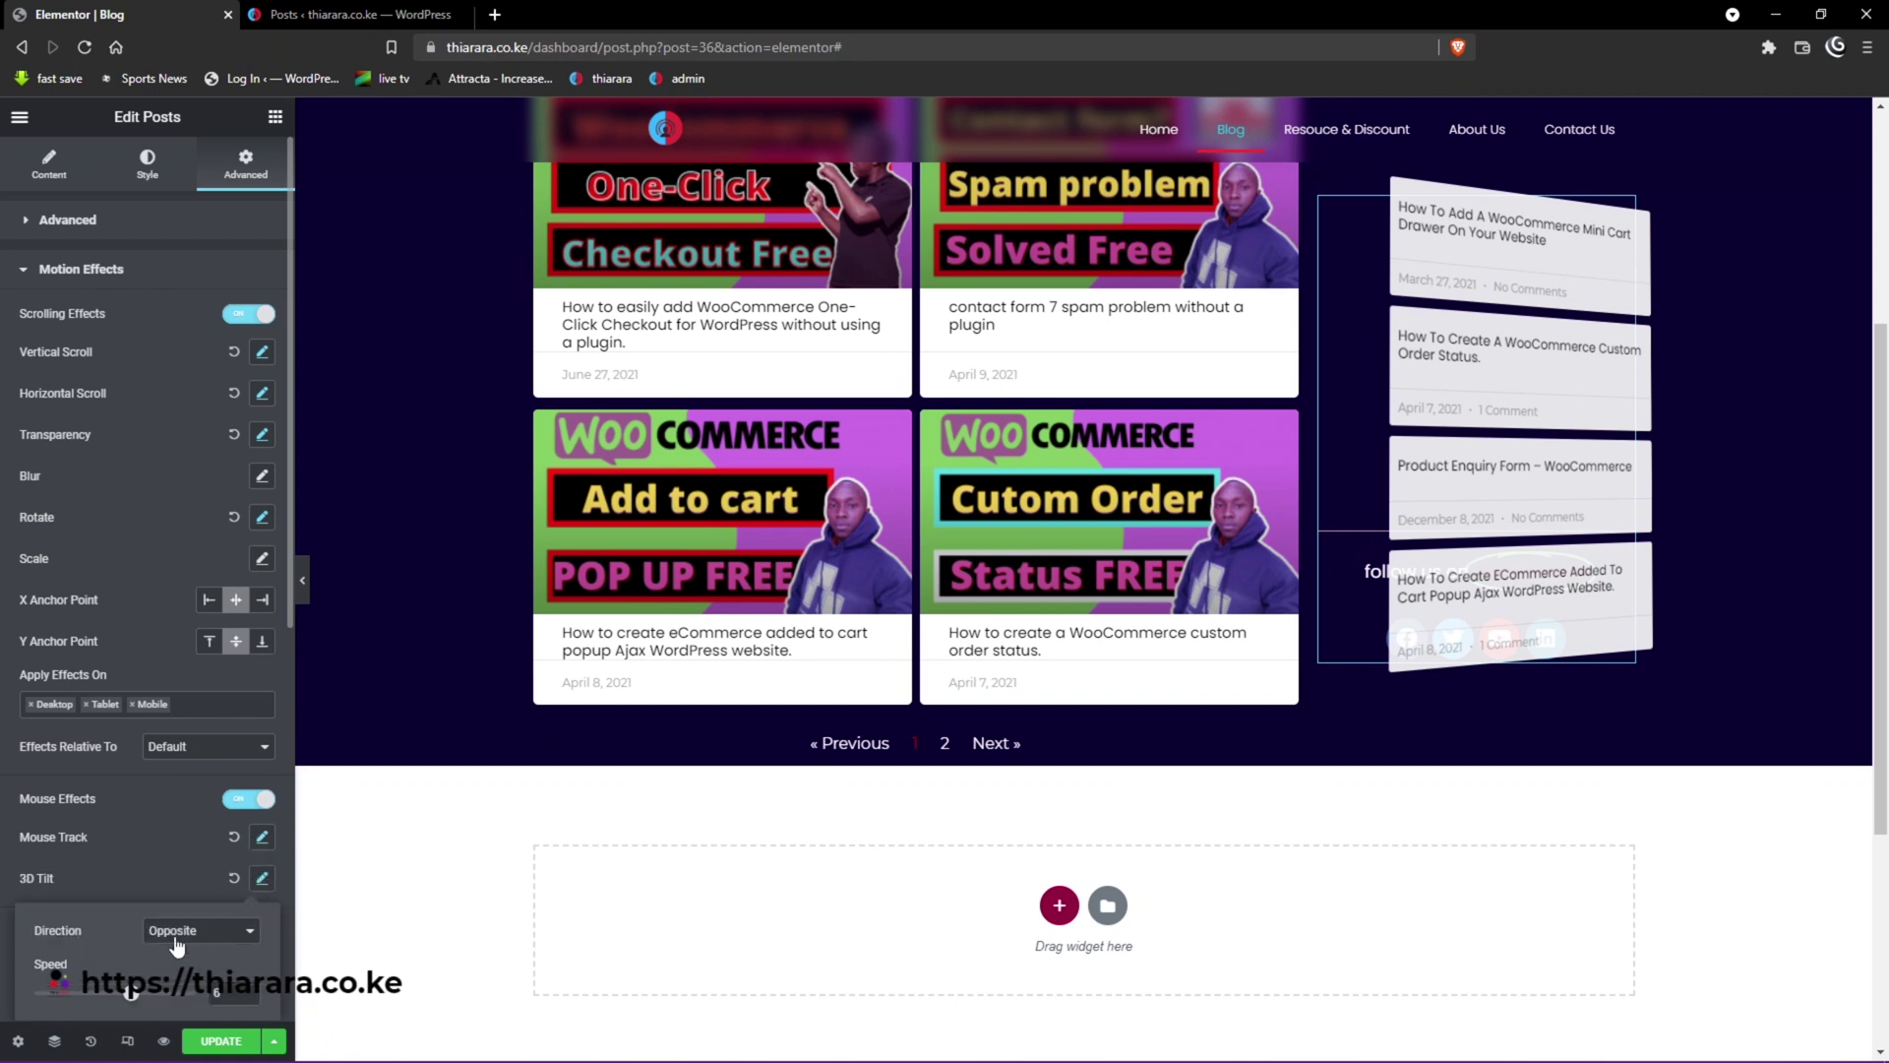
Try the 3D Tilt direction as Direct, set it back to Opposite, and check the list's movement along the page.
{"action": "scroll", "coordinate": [69, 764], "scroll_direction": "down", "scroll_amount": 2}
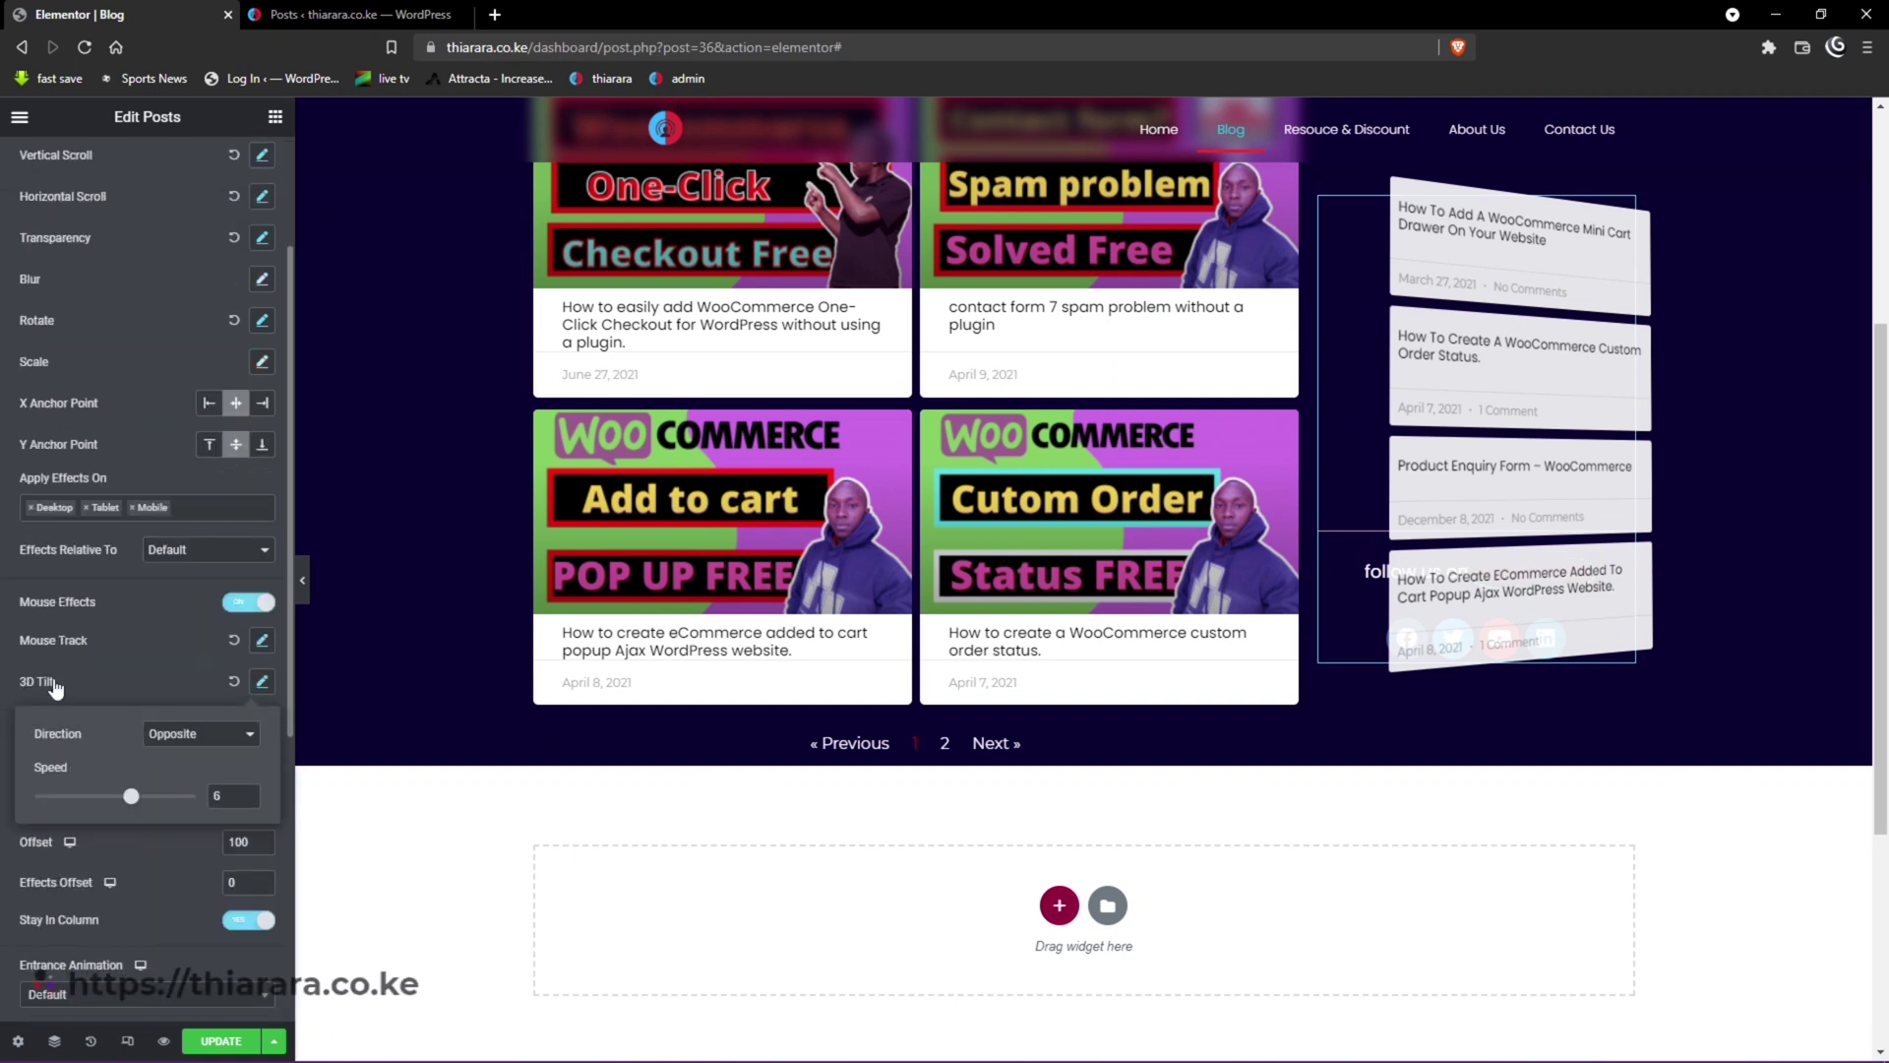
{"action": "left_click", "coordinate": [197, 733]}
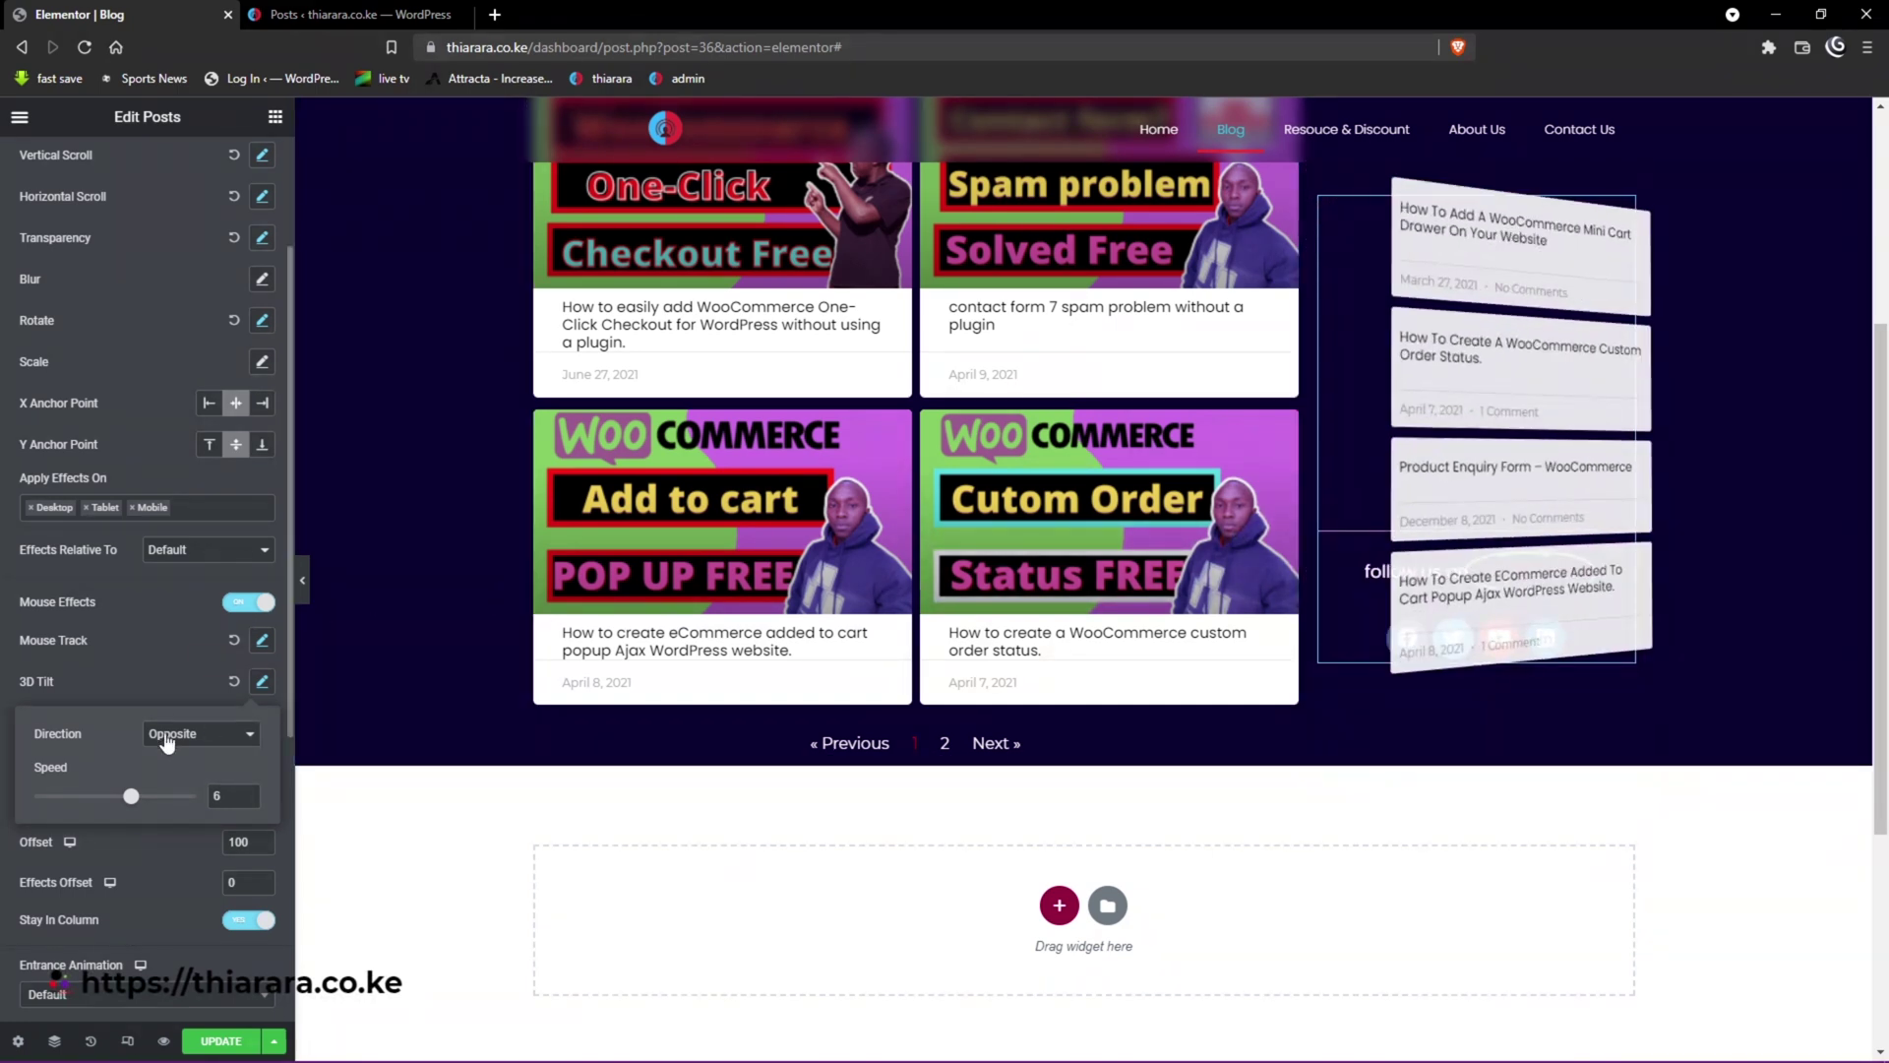
{"action": "left_click", "coordinate": [185, 754]}
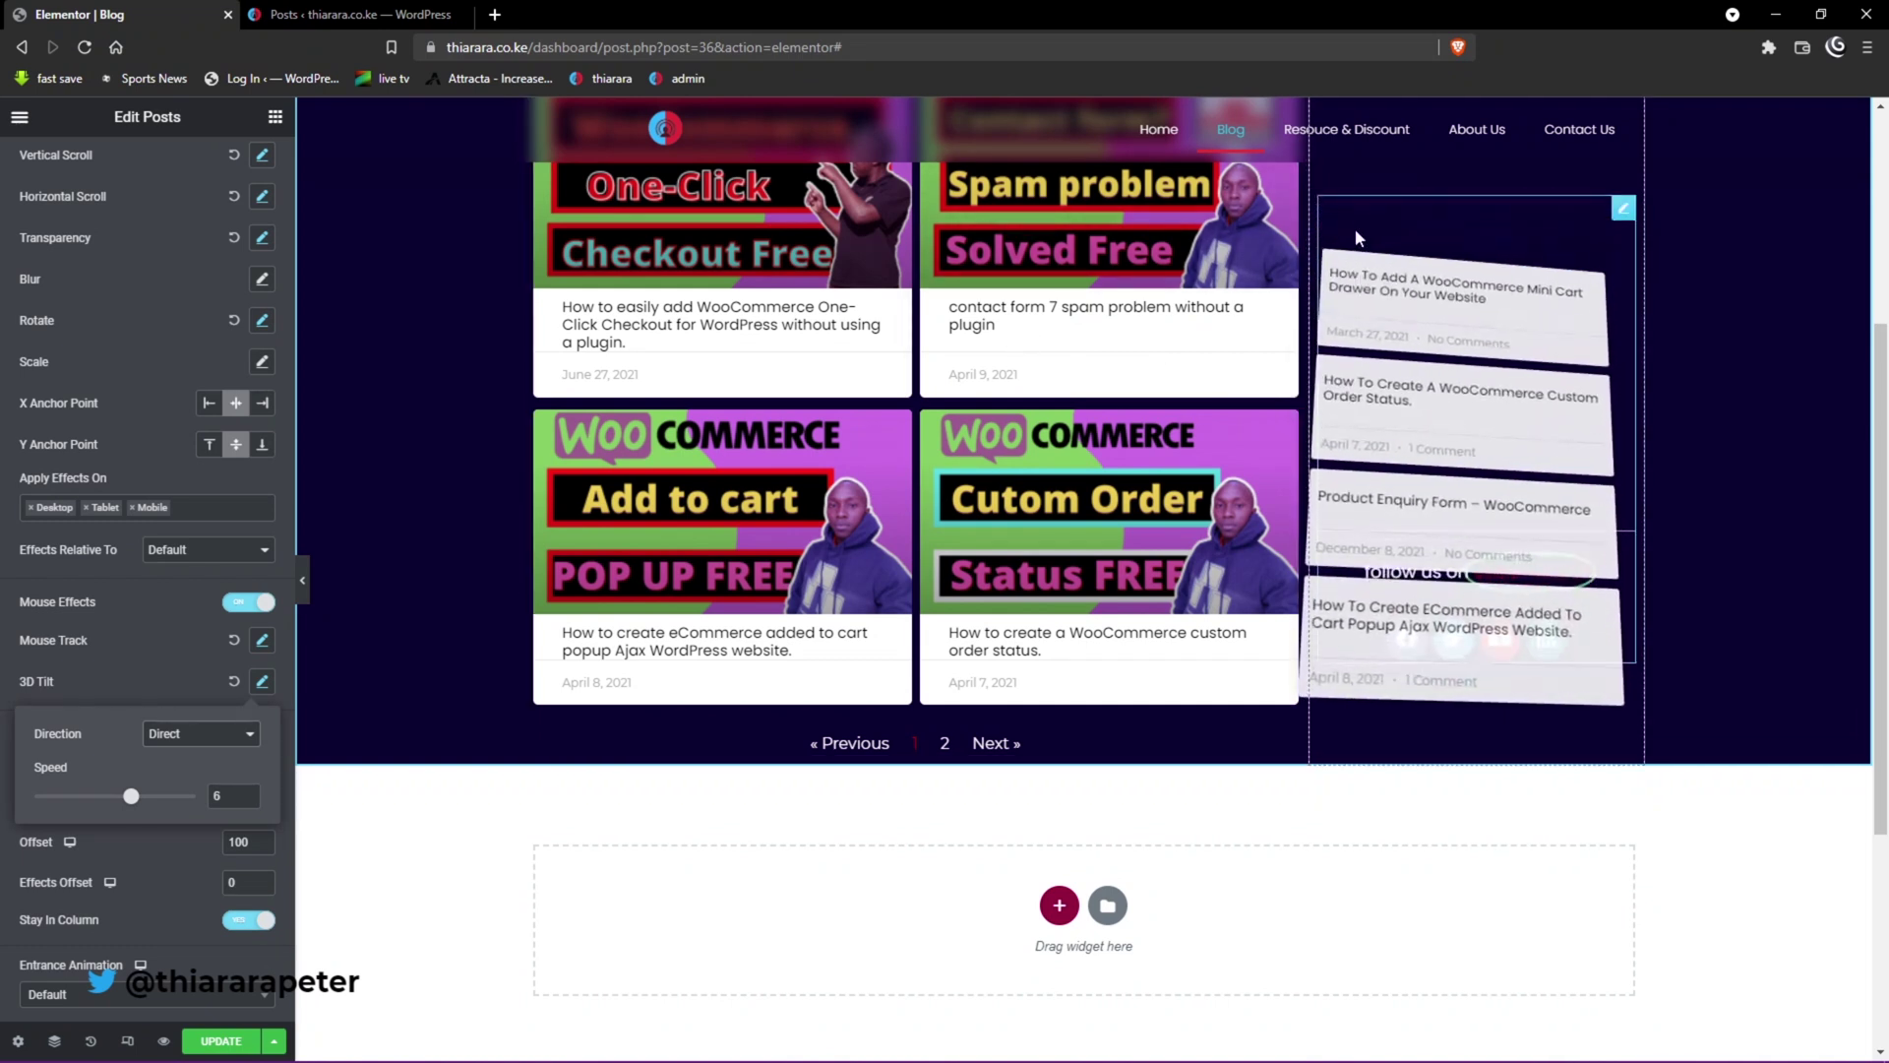
{"action": "left_click", "coordinate": [183, 740]}
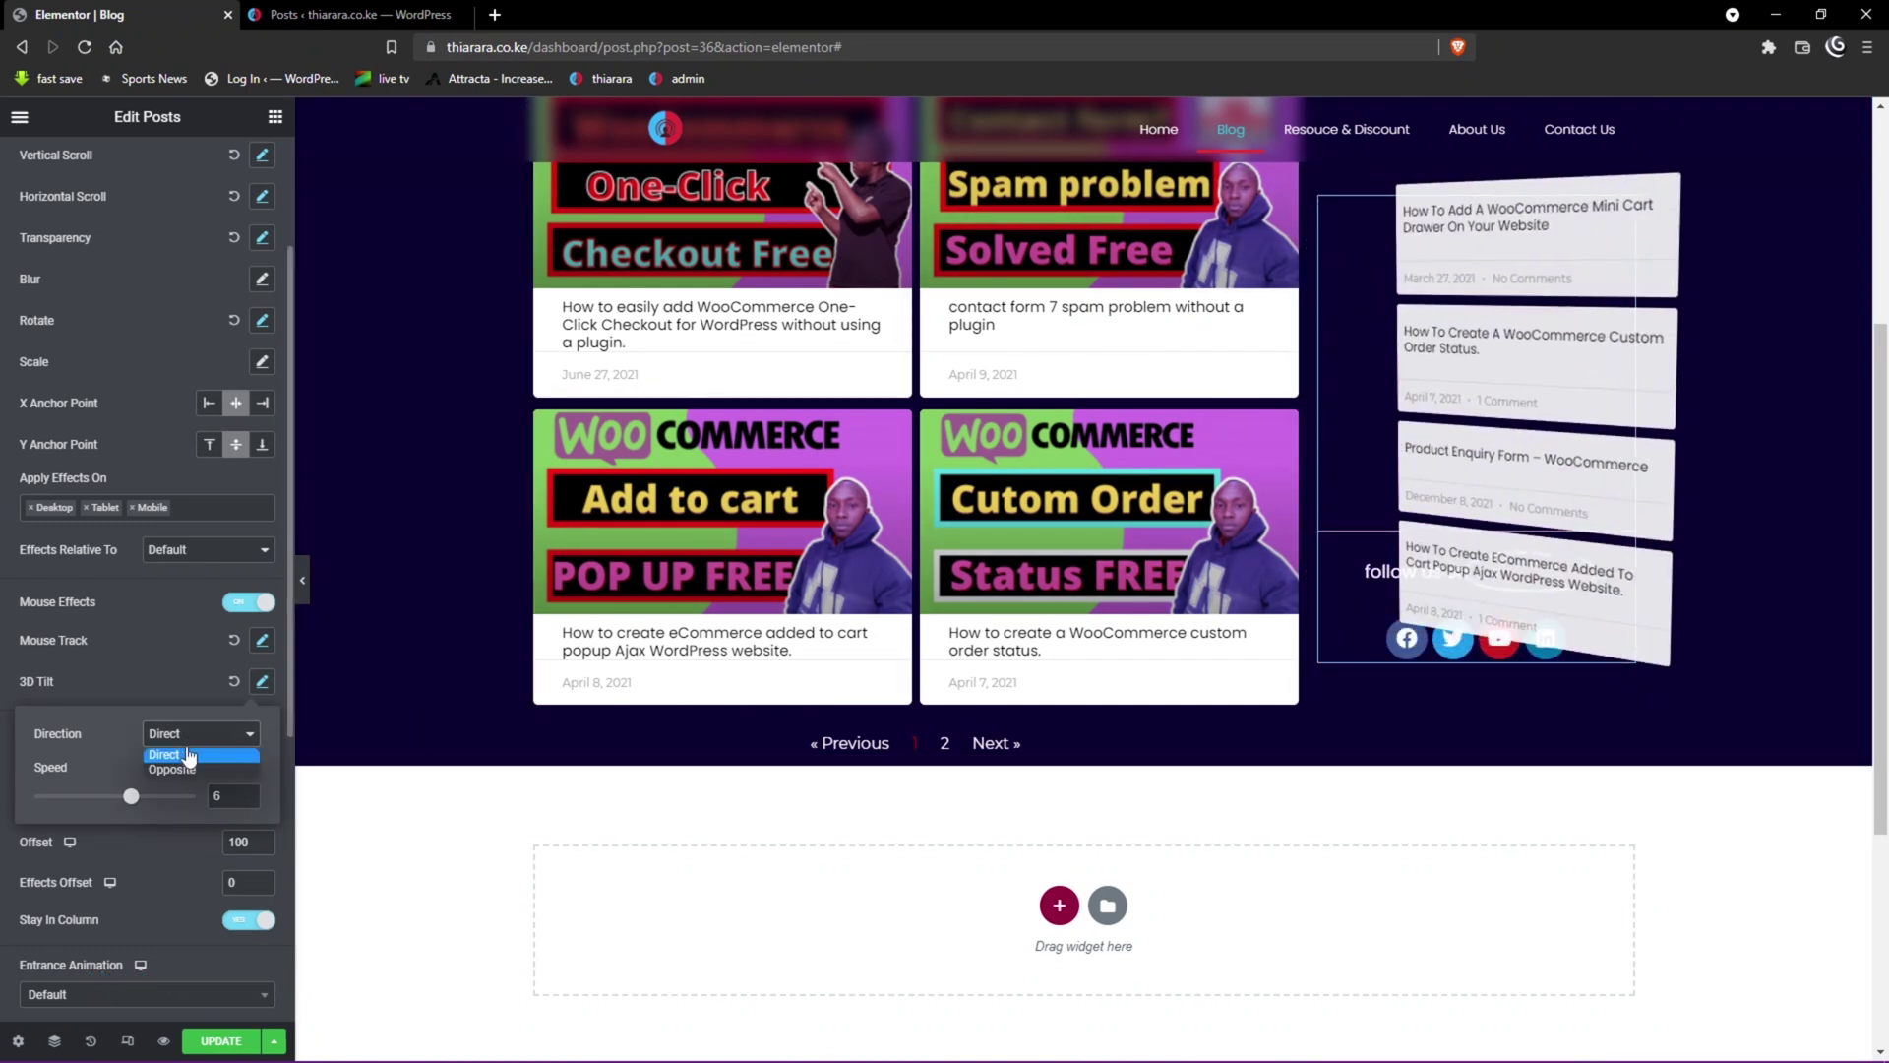
{"action": "left_click", "coordinate": [182, 770]}
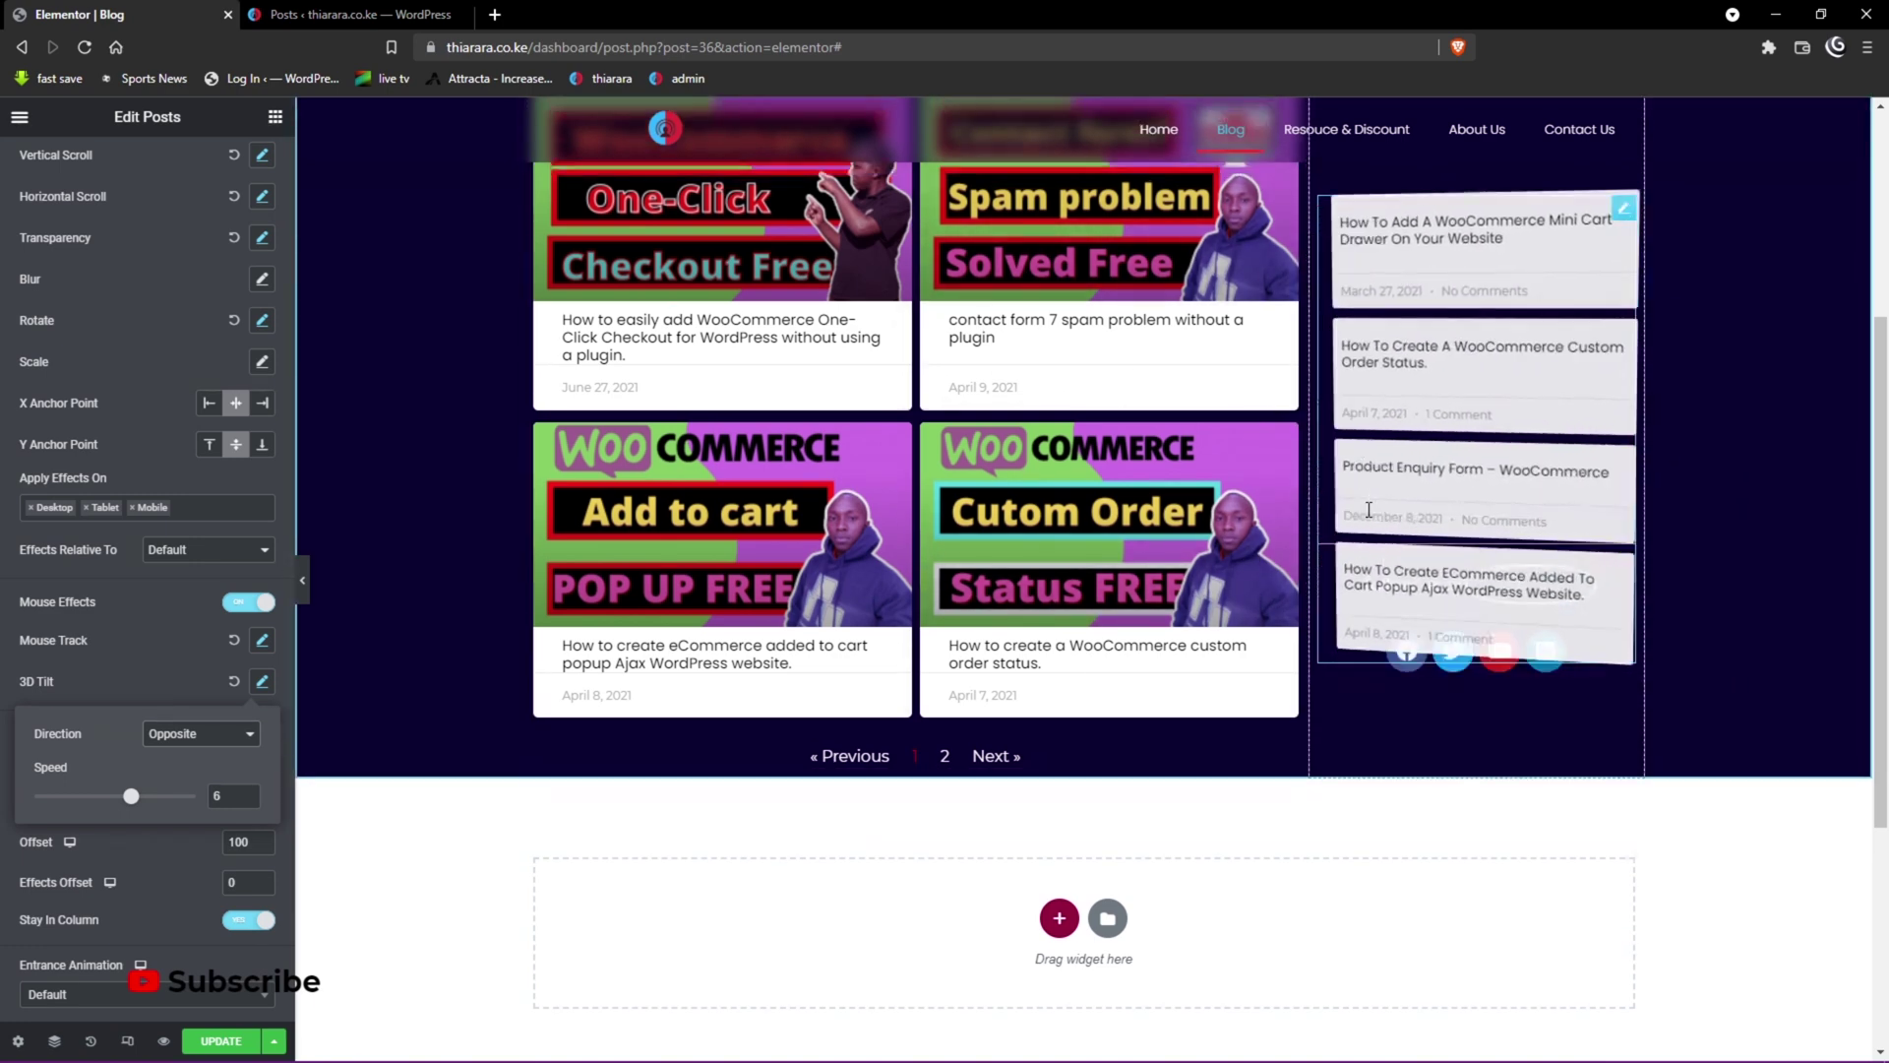
{"action": "scroll", "coordinate": [1364, 514], "scroll_direction": "up", "scroll_amount": 4}
{"action": "scroll", "coordinate": [1380, 581], "scroll_direction": "down", "scroll_amount": 7}
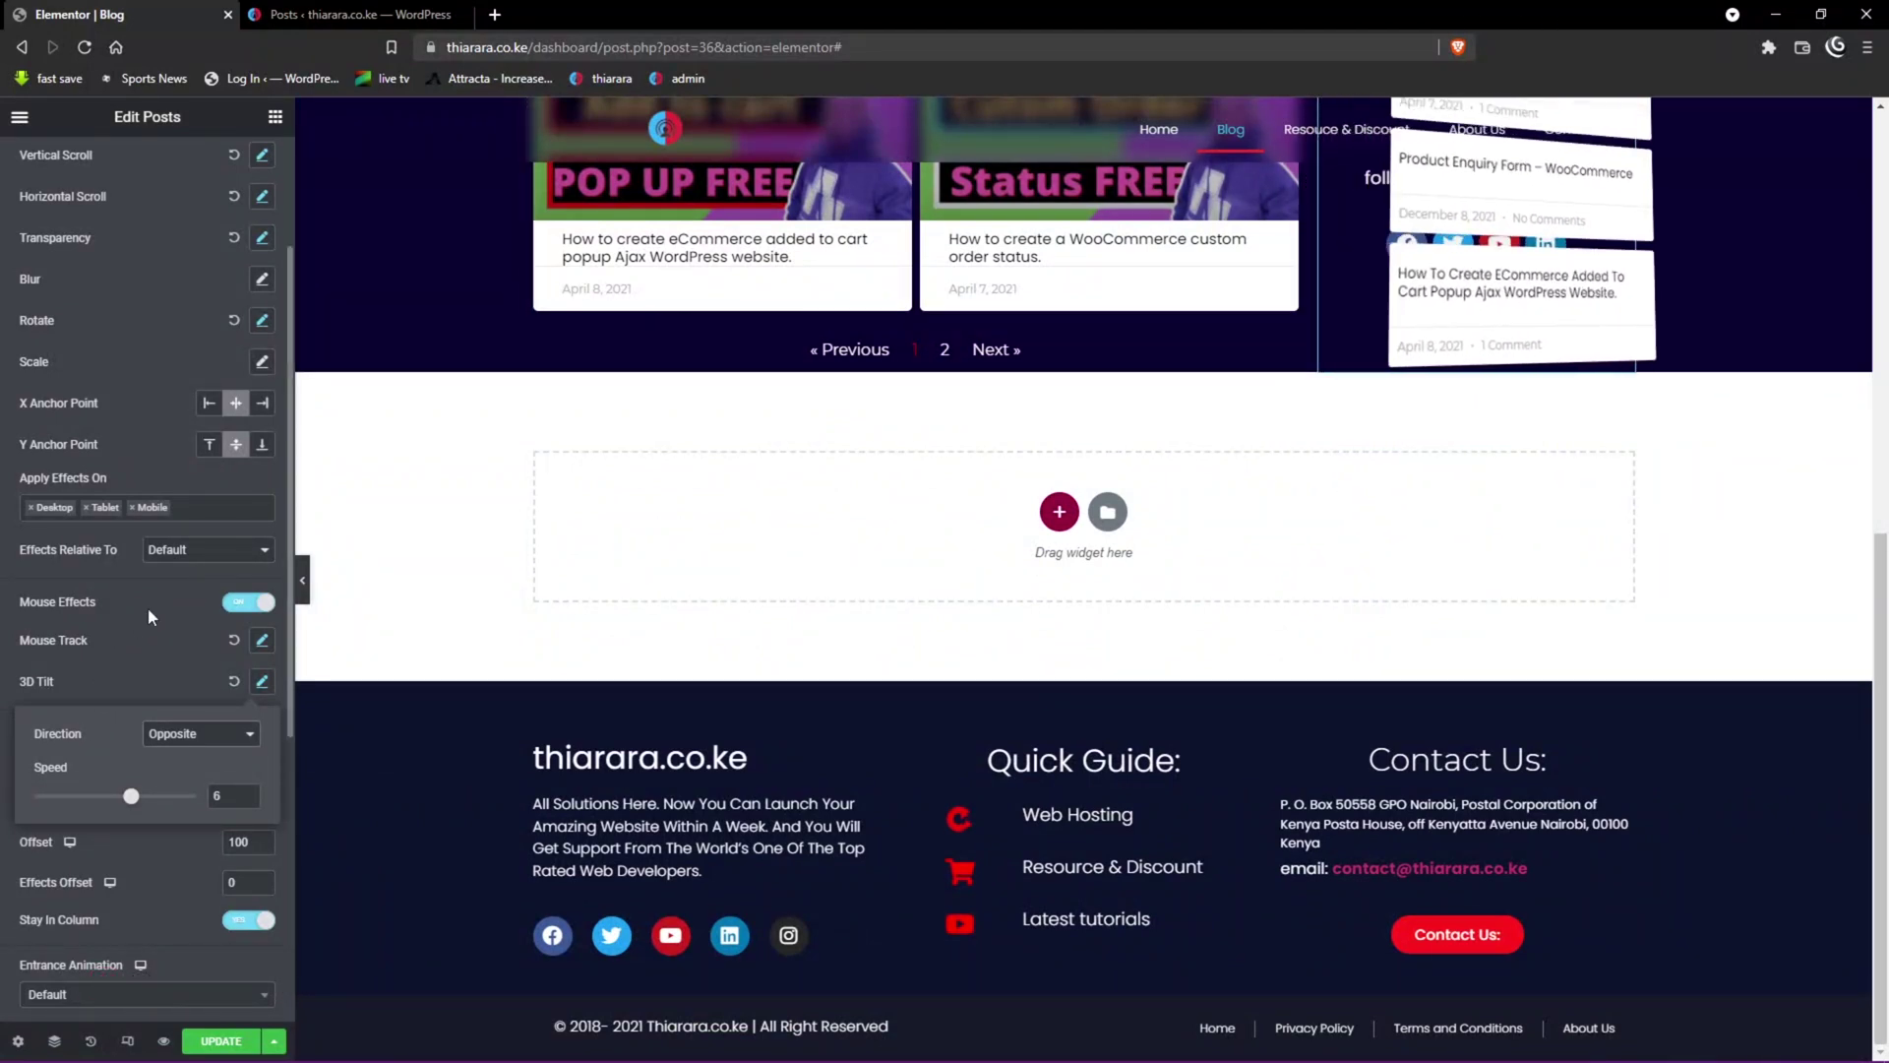
Turn off both Mouse Effects and Scrolling Effects for the posts widget.
{"action": "left_click", "coordinate": [248, 605]}
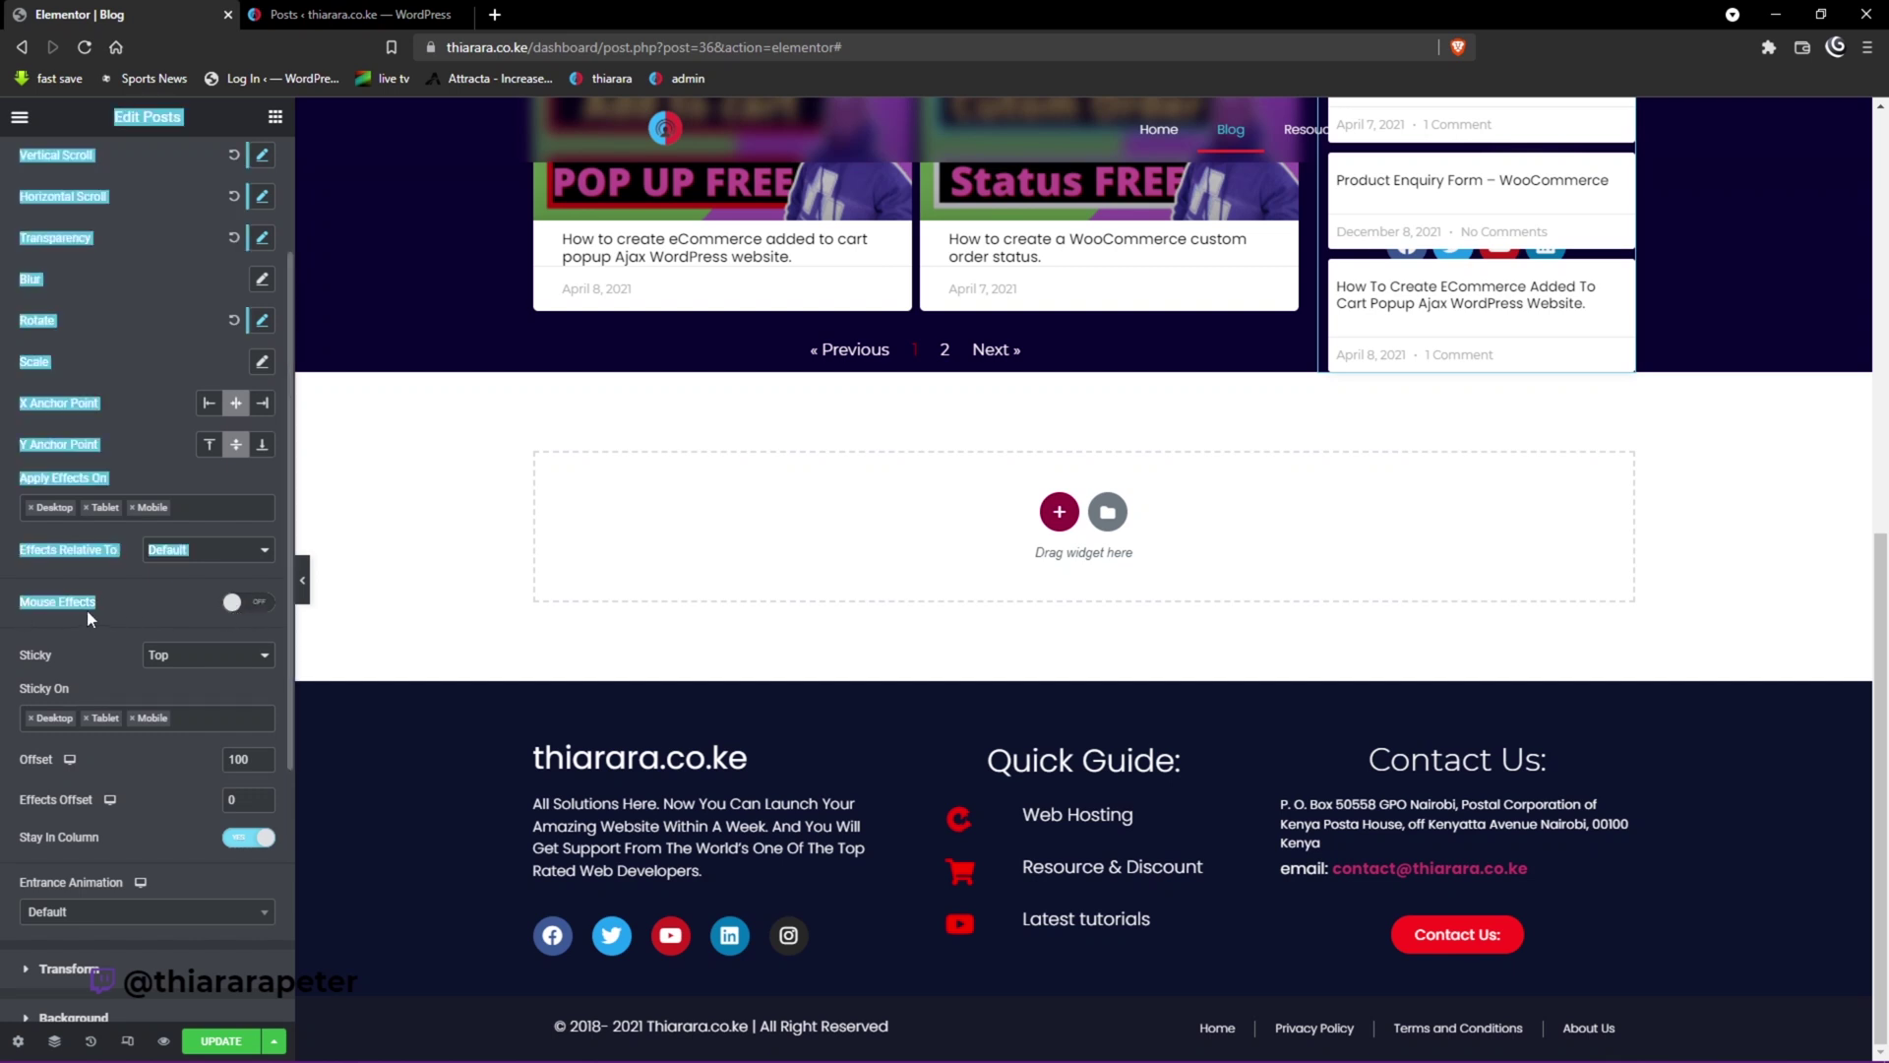
{"action": "scroll", "coordinate": [157, 428], "scroll_direction": "up", "scroll_amount": 3}
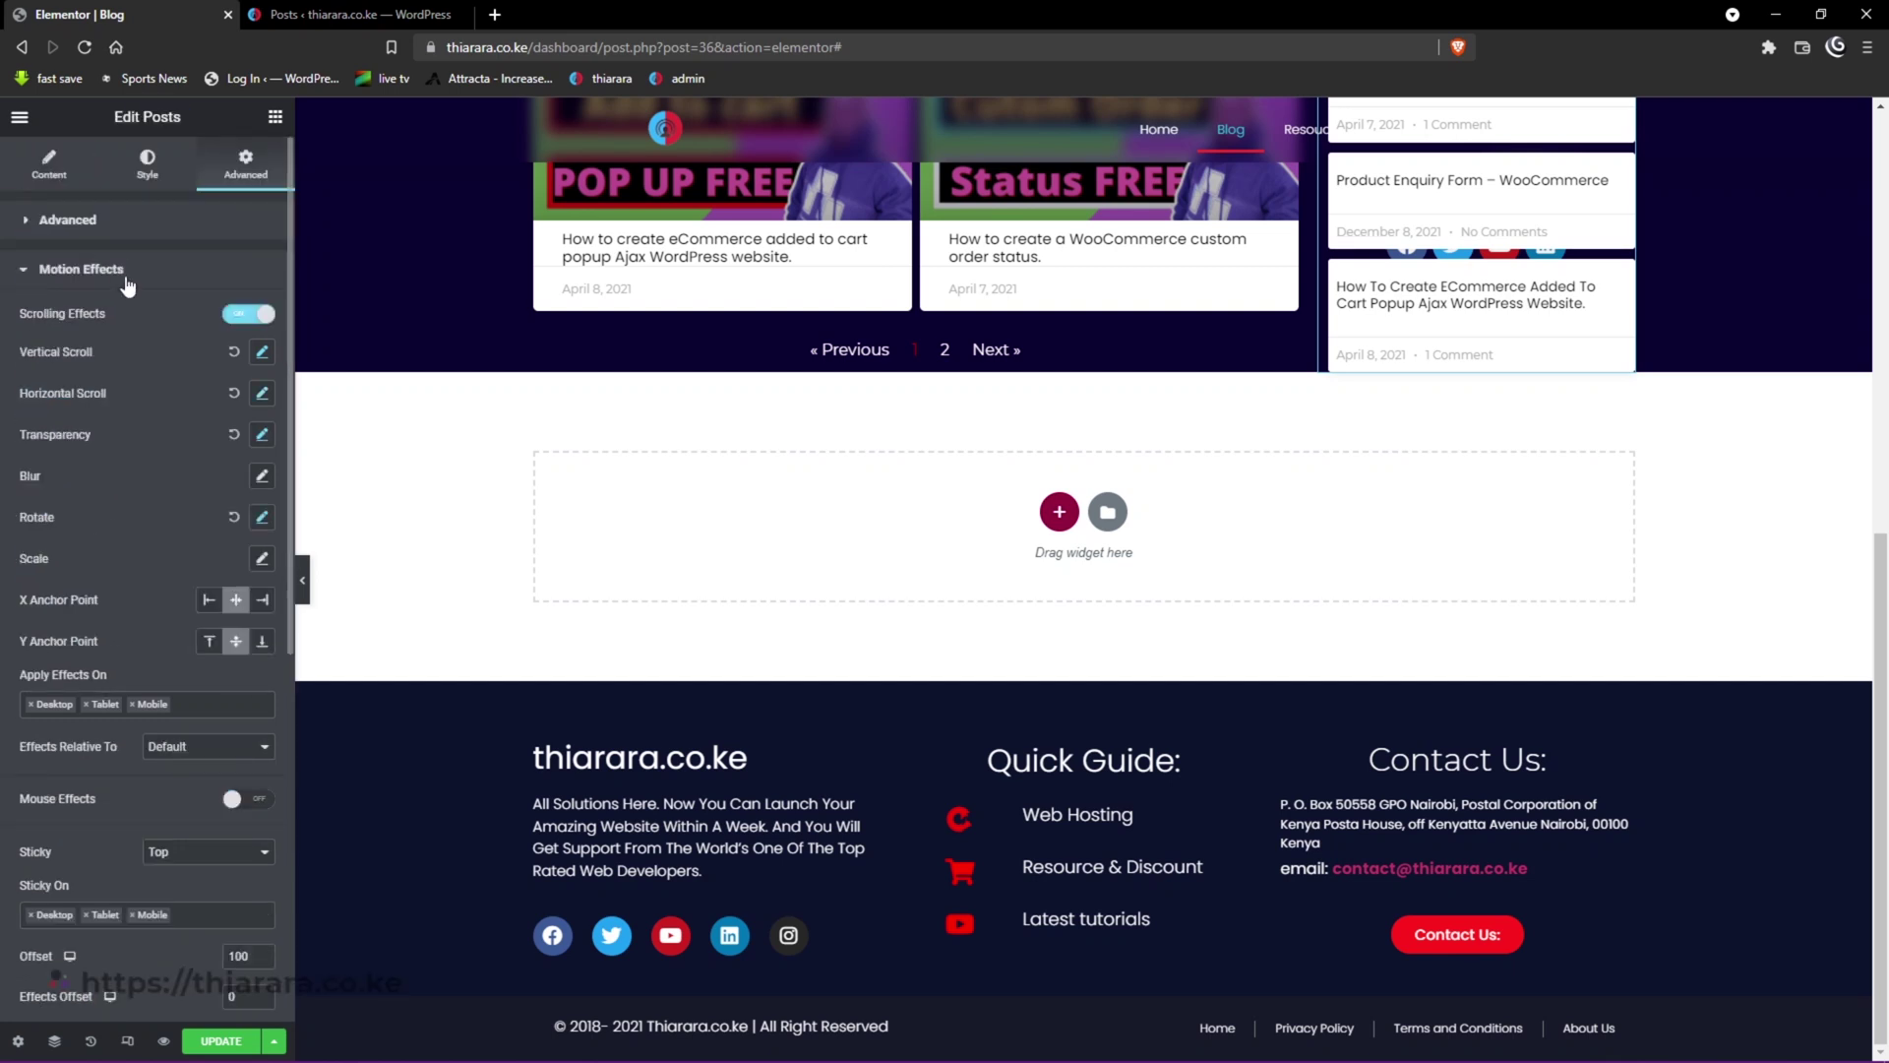
{"action": "left_click_drag", "start_coordinate": [133, 271], "coordinate": [63, 276]}
{"action": "left_click", "coordinate": [54, 279]}
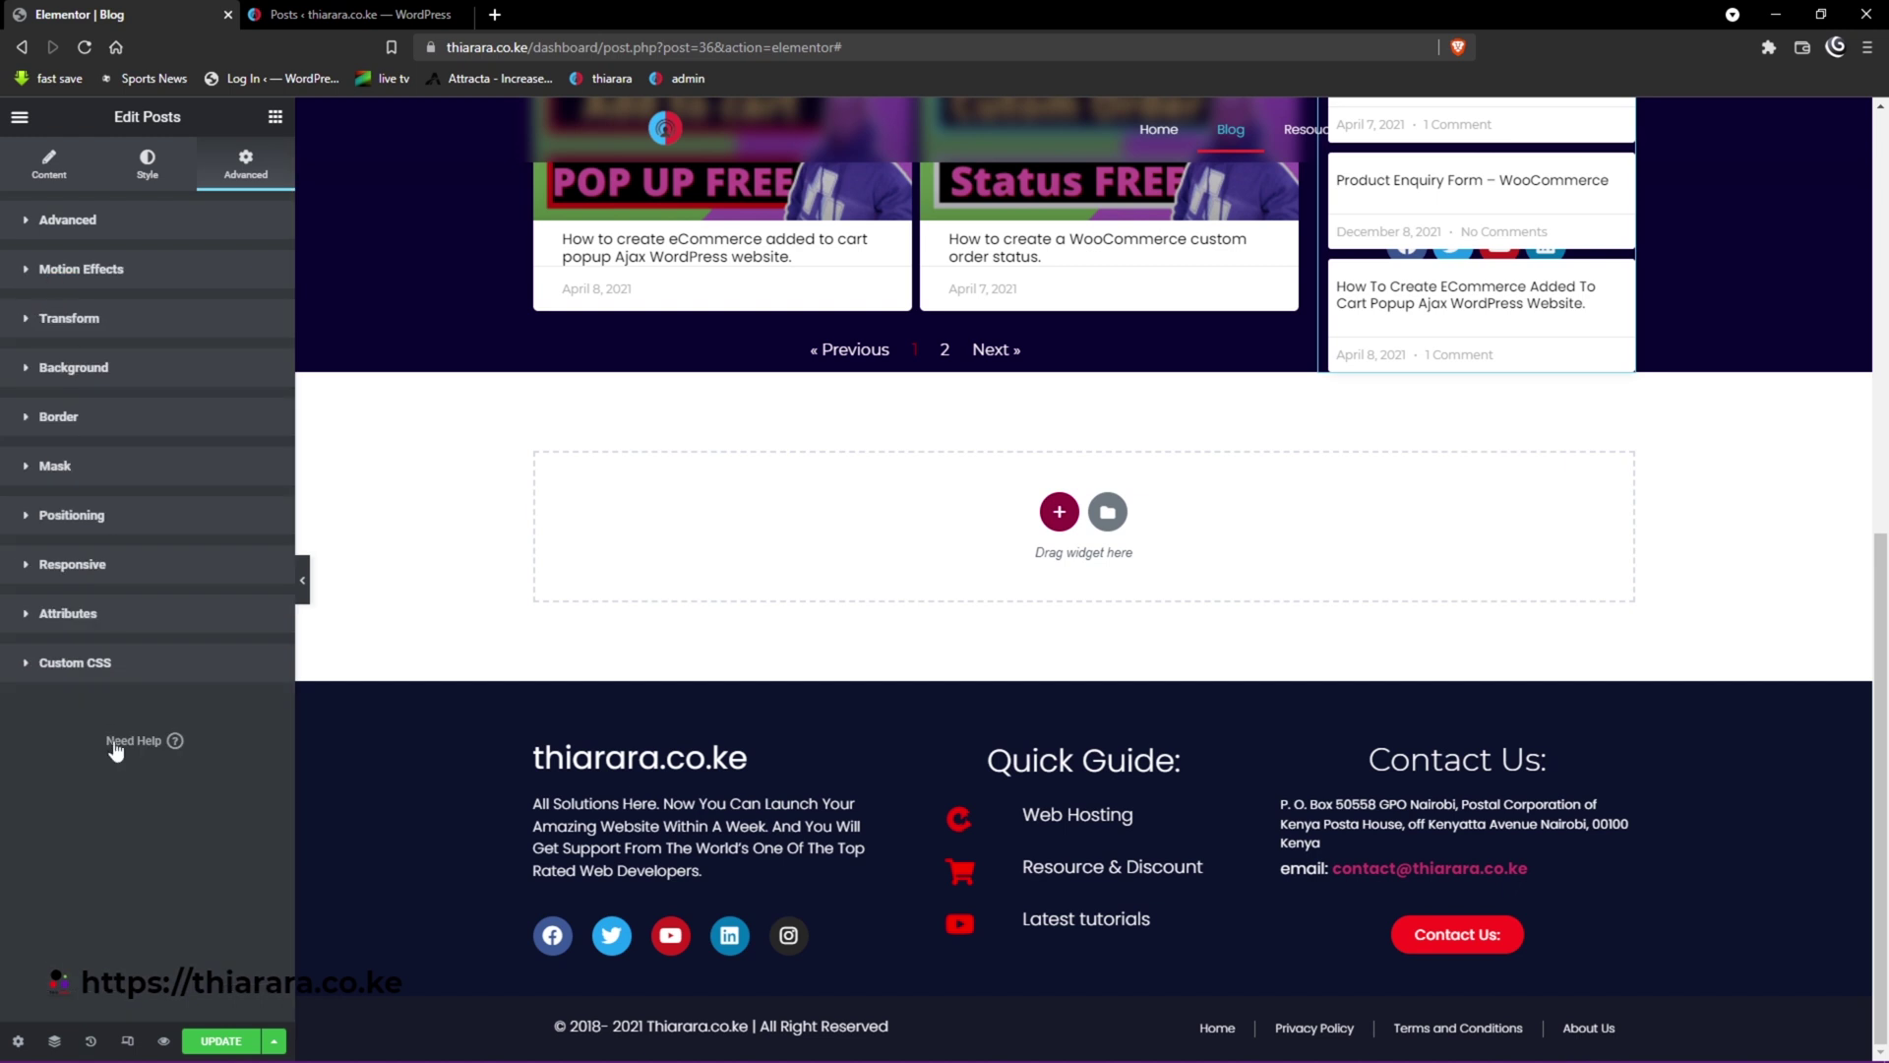
{"action": "left_click", "coordinate": [127, 271]}
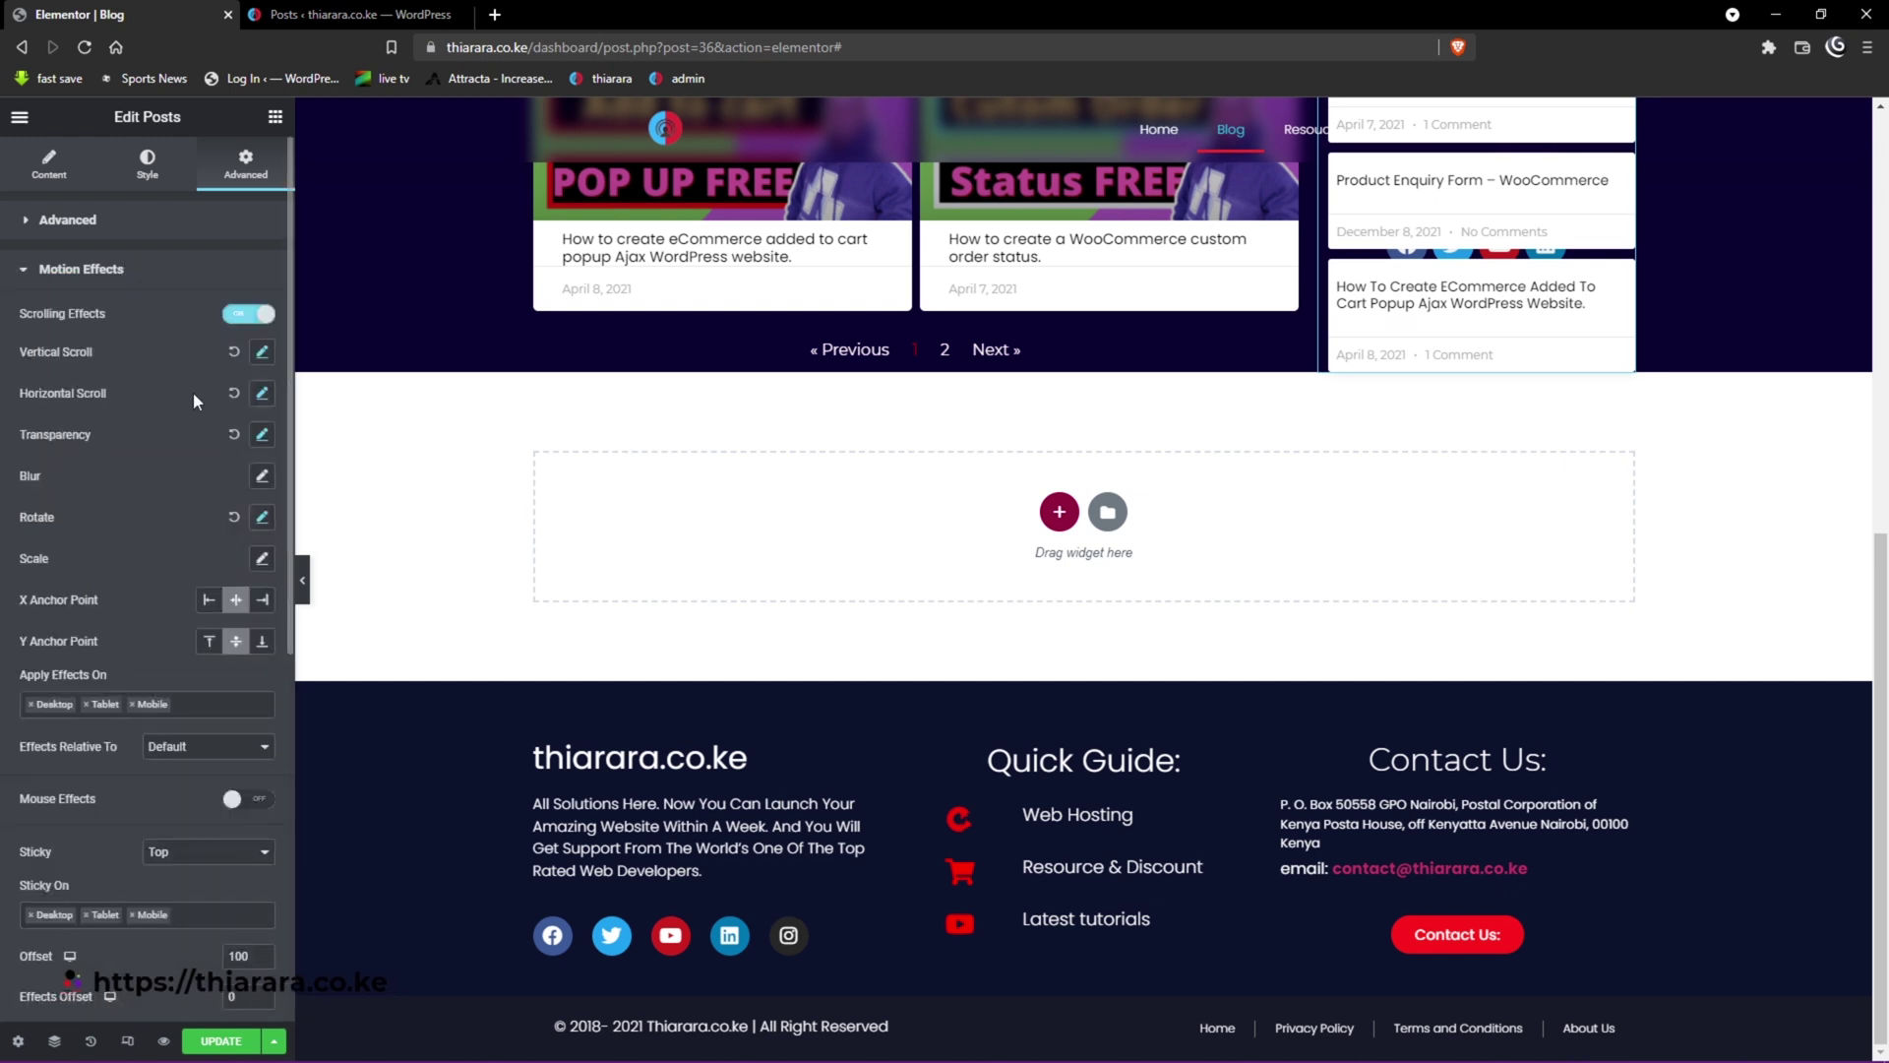
{"action": "left_click", "coordinate": [252, 315]}
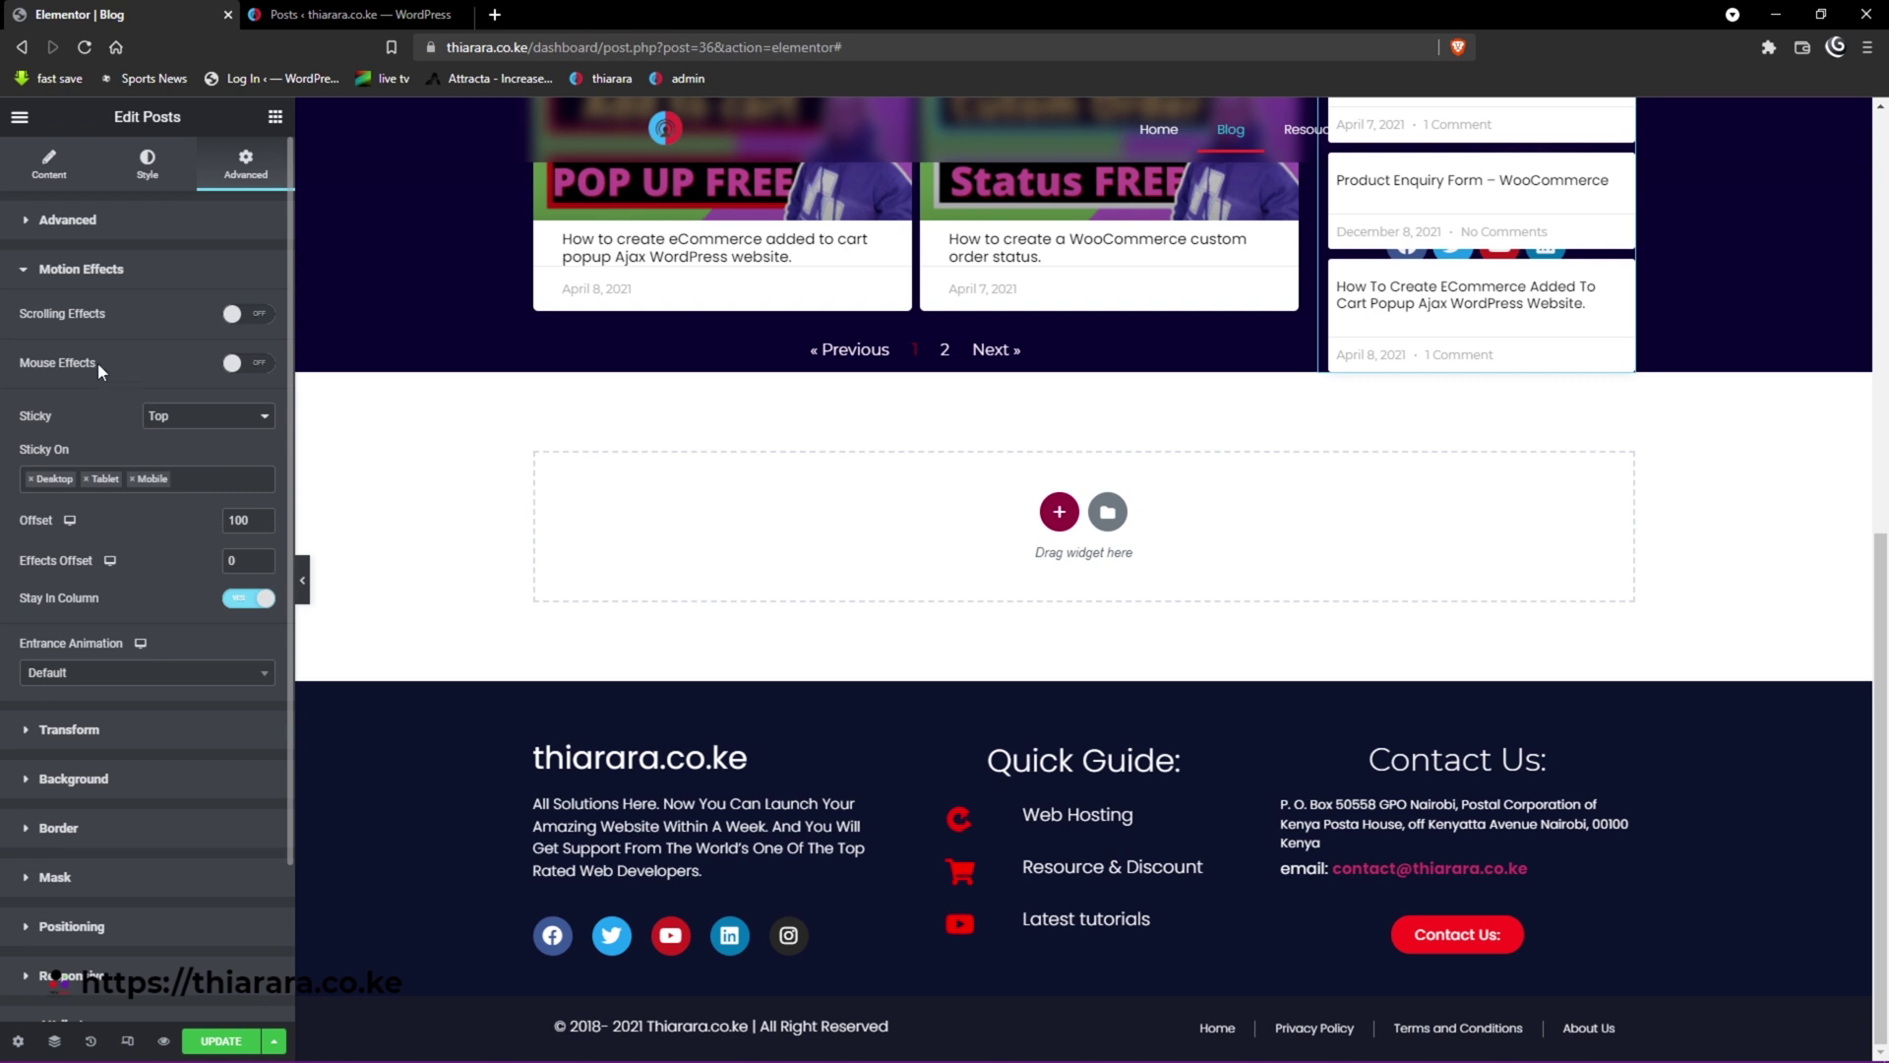
Preview Mouse Effects on the posts widget once more, turn them off, and check the sticky list's position along the page.
{"action": "left_click", "coordinate": [249, 367]}
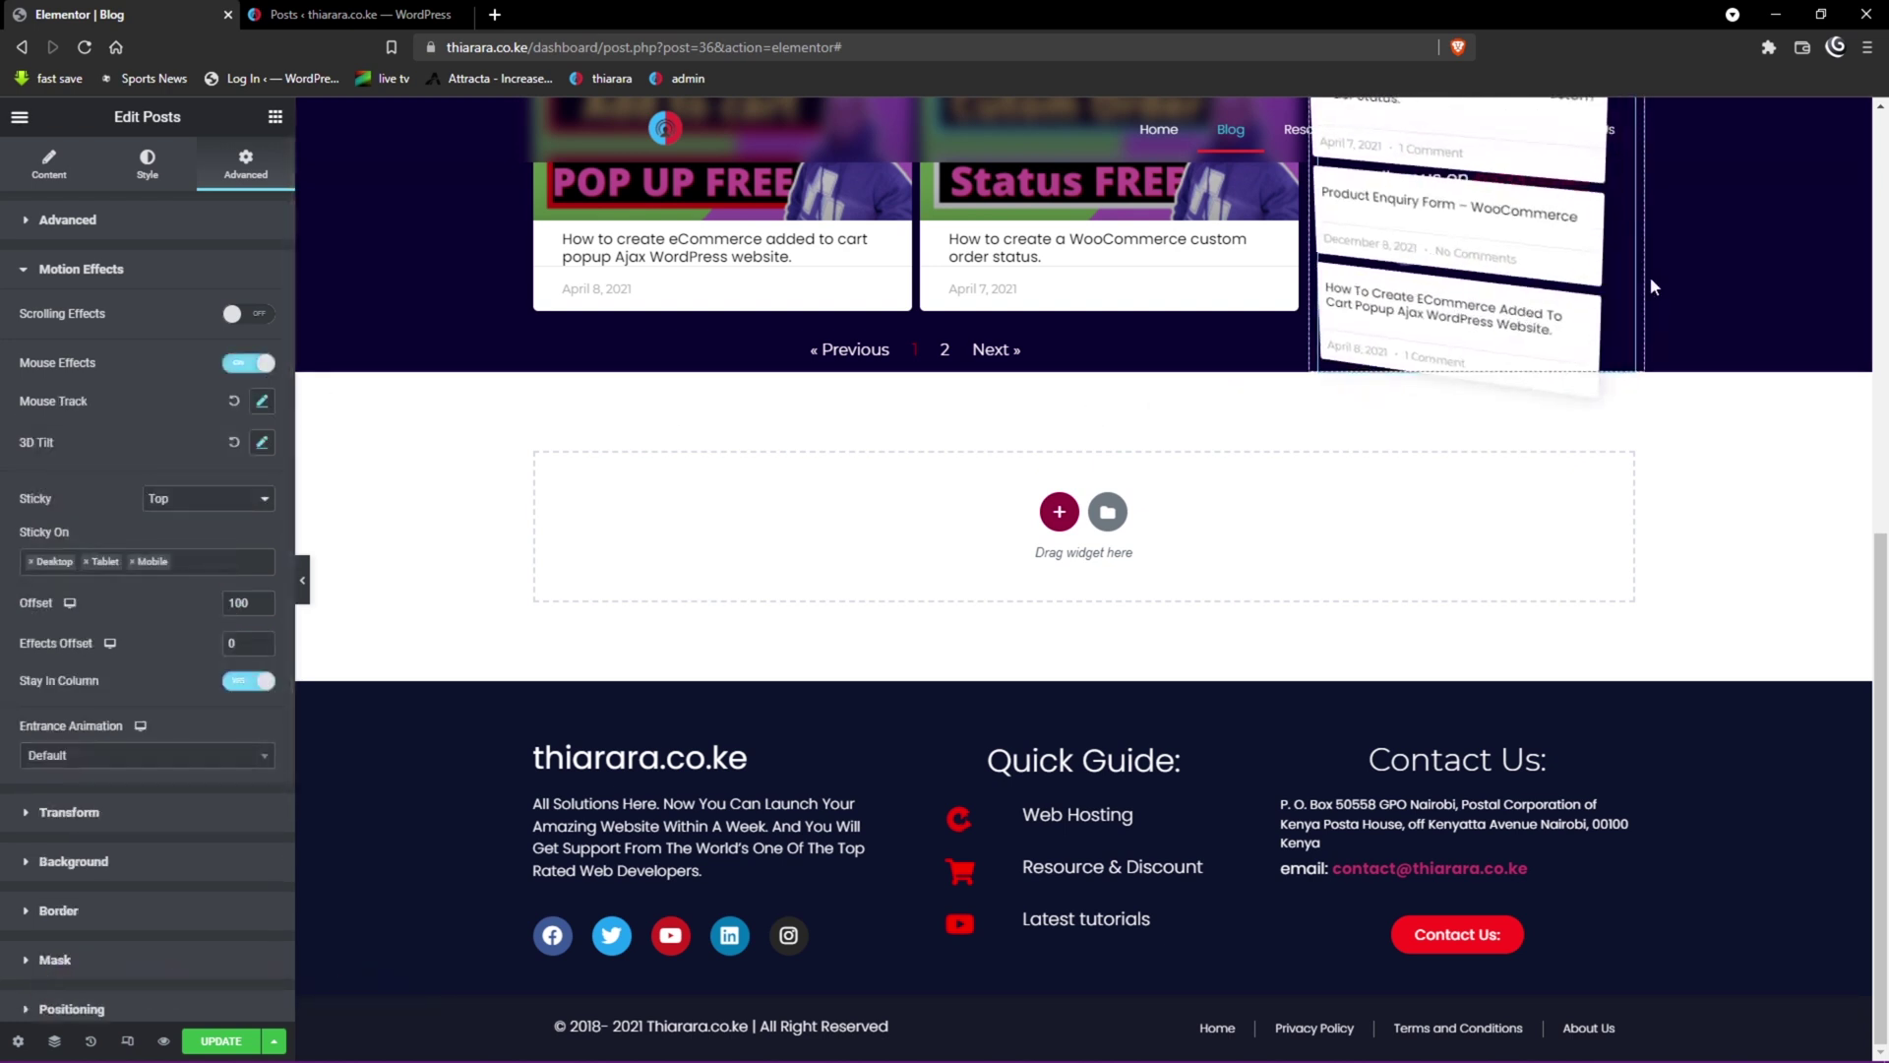
{"action": "left_click", "coordinate": [250, 364]}
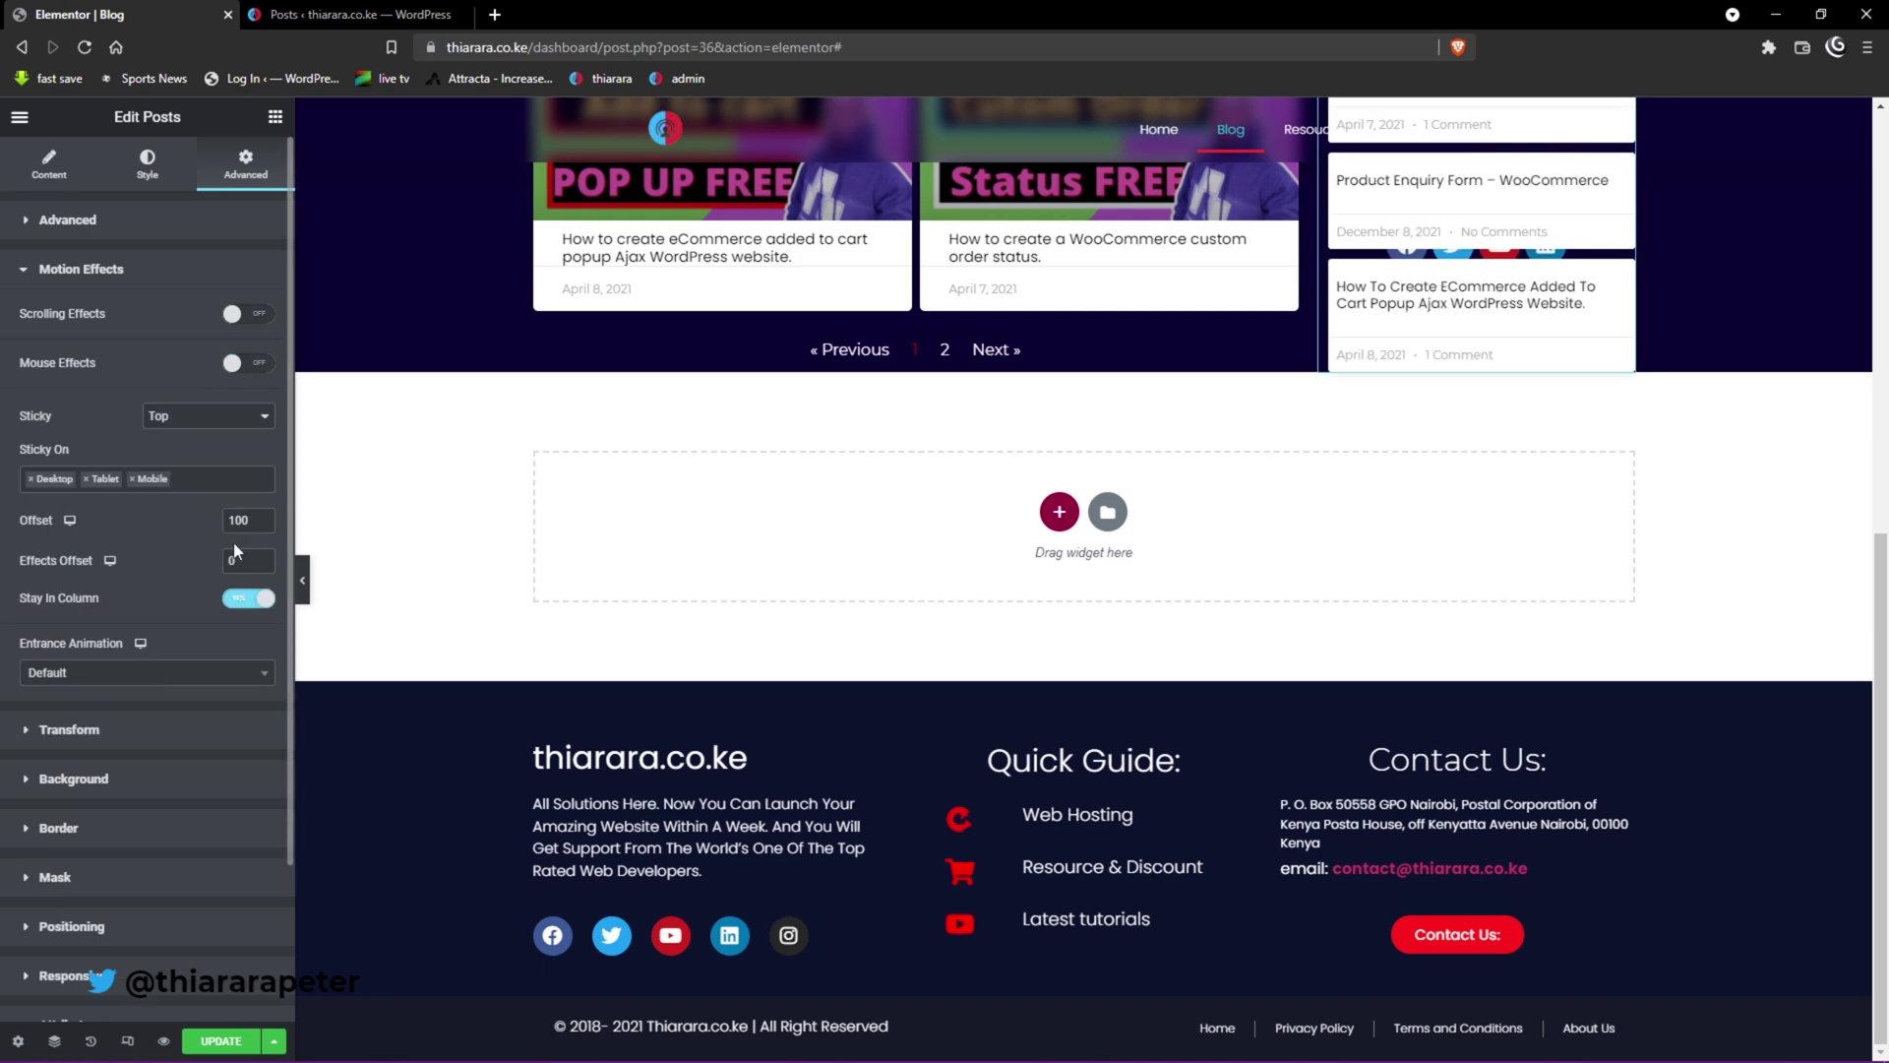
{"action": "scroll", "coordinate": [1180, 859], "scroll_direction": "up", "scroll_amount": 4}
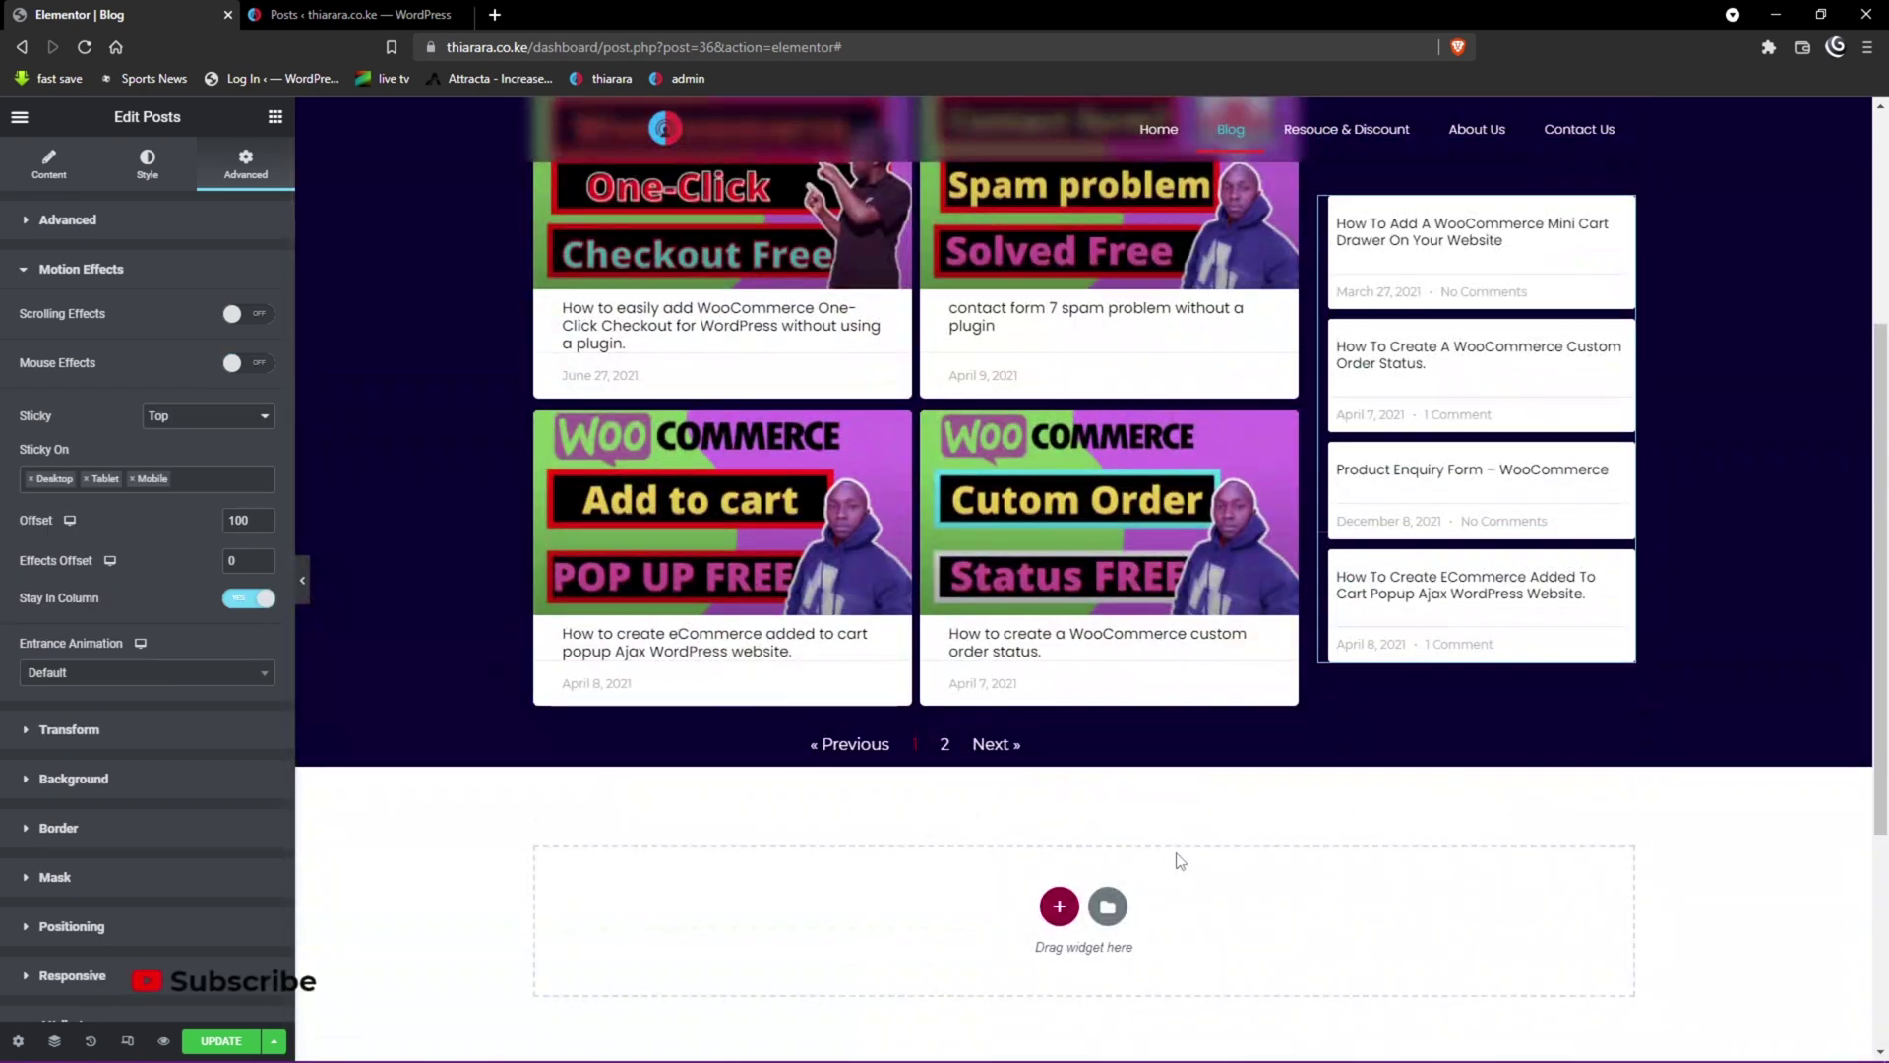
{"action": "scroll", "coordinate": [1180, 859], "scroll_direction": "up", "scroll_amount": 2}
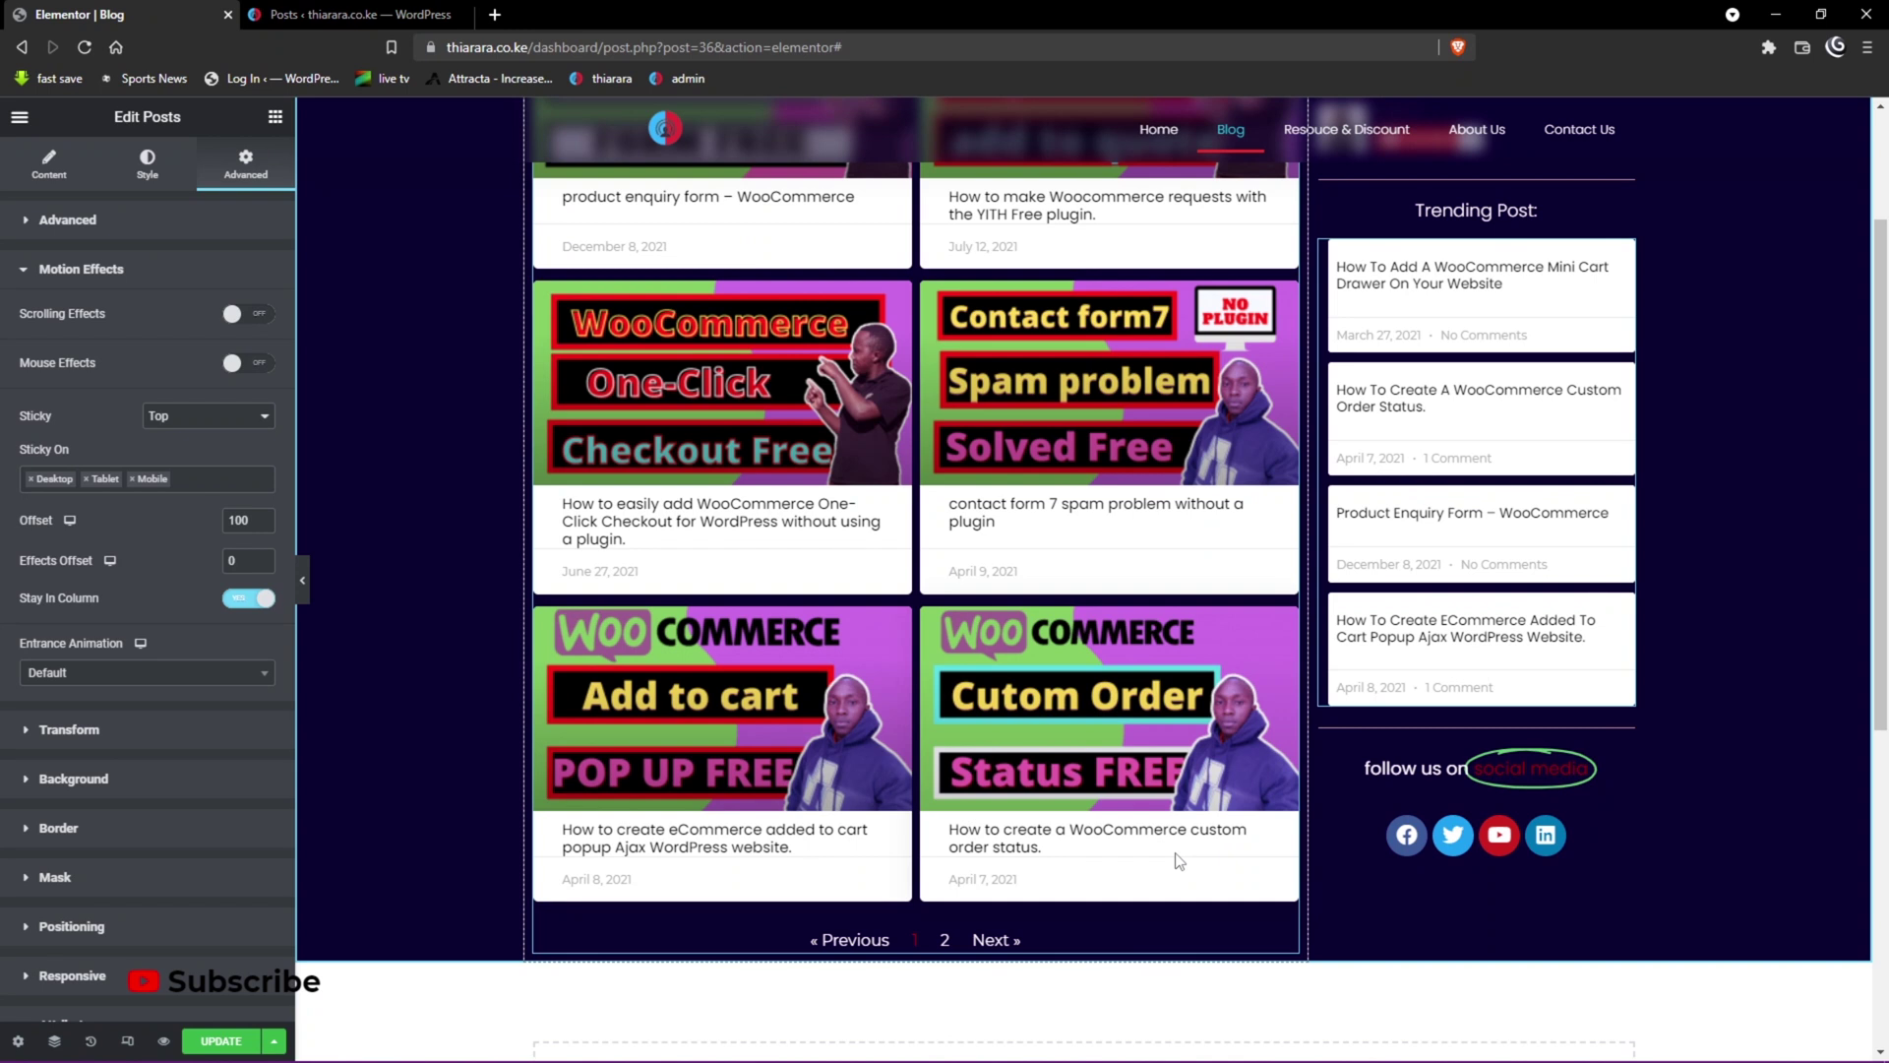